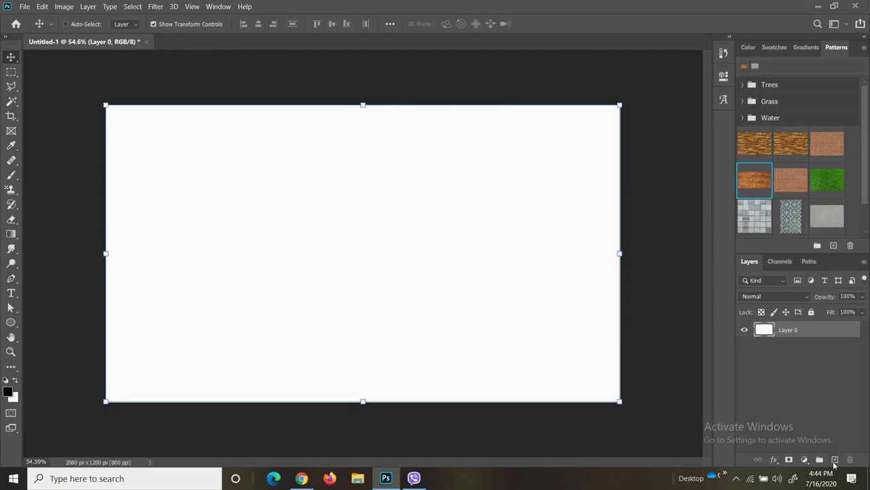
- On a new layer, brush two corner-to-corner diagonals and a line from the top edge to centre
{"action": "left_click", "coordinate": [836, 460]}
{"action": "key", "text": "b"}
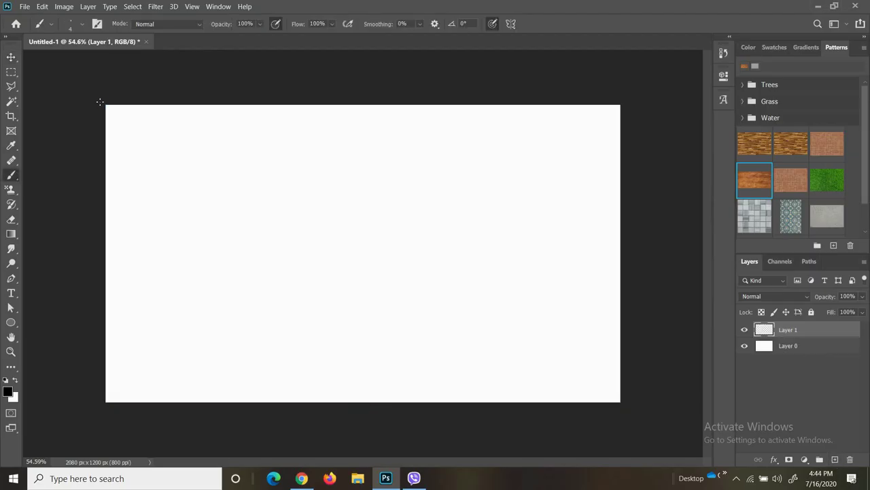
{"action": "left_click", "coordinate": [621, 401], "text": "shift"}
{"action": "left_click", "coordinate": [107, 401]}
{"action": "left_click", "coordinate": [620, 106], "text": "shift"}
{"action": "left_click", "coordinate": [362, 253], "text": "shift"}
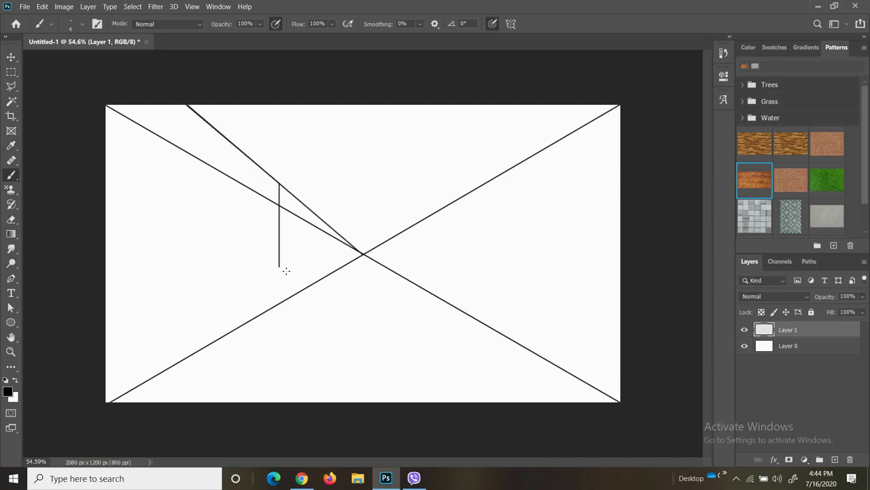
- Add Layer 2 and start a Polygonal Lasso outline of the left wall
{"action": "scroll", "coordinate": [292, 203], "scroll_direction": "up", "scroll_amount": 1}
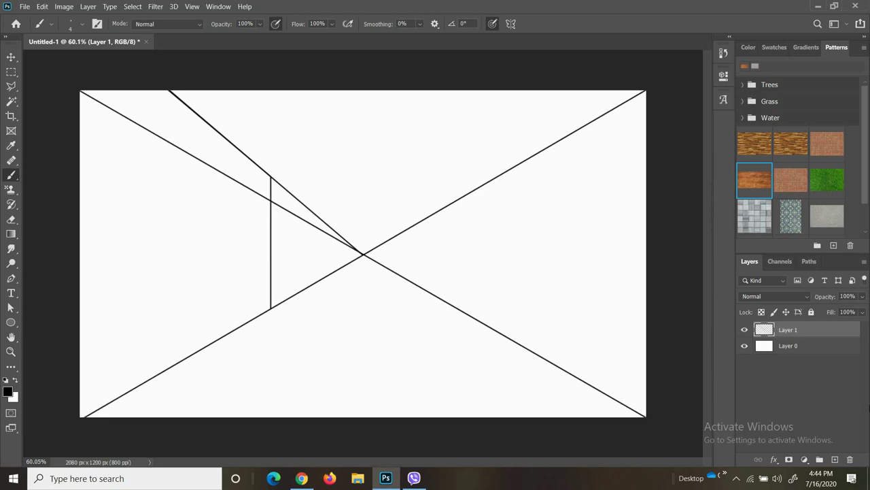
{"action": "key", "text": "ctrl+shift+alt+n"}
{"action": "left_click", "coordinate": [12, 86]}
{"action": "left_click", "coordinate": [173, 95]}
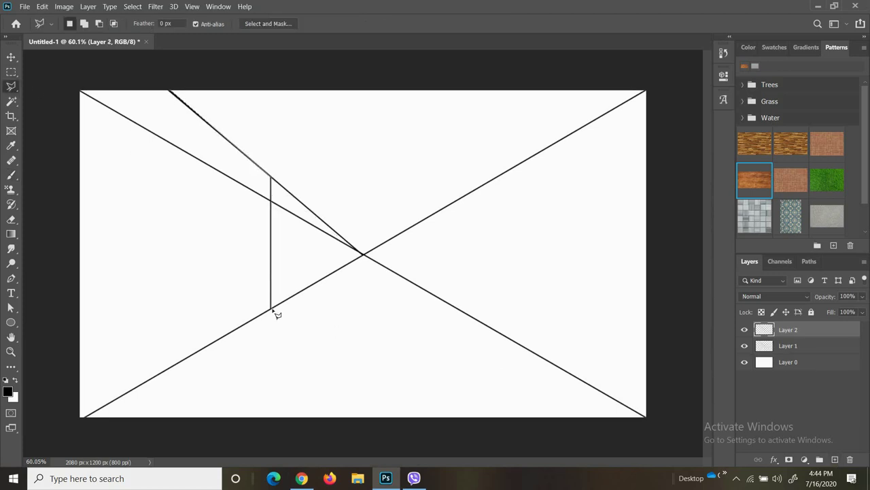
- Close the left wall selection and fill it with black
{"action": "left_click", "coordinate": [83, 416]}
{"action": "left_click", "coordinate": [53, 393]}
{"action": "left_click", "coordinate": [69, 74]}
{"action": "left_click", "coordinate": [140, 69]}
{"action": "left_click", "coordinate": [174, 96]}
{"action": "key", "text": "alt+BackSpace"}
{"action": "key", "text": "ctrl+d"}
{"action": "scroll", "coordinate": [379, 289], "scroll_direction": "down", "scroll_amount": 1}
- On a new layer, outline the floor from the bottom corners to the centre point
{"action": "key", "text": "ctrl+shift+alt+n"}
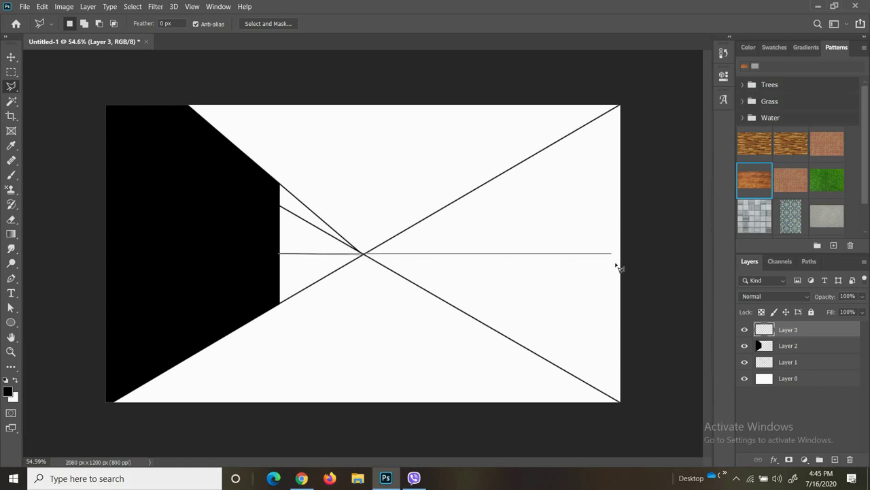
{"action": "left_click", "coordinate": [648, 405]}
{"action": "left_click", "coordinate": [258, 433]}
{"action": "left_click", "coordinate": [59, 420]}
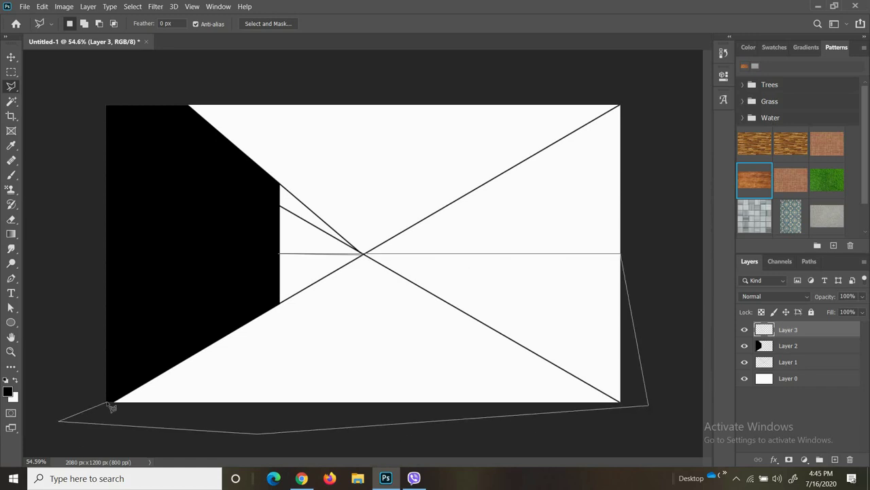
{"action": "left_click", "coordinate": [115, 402]}
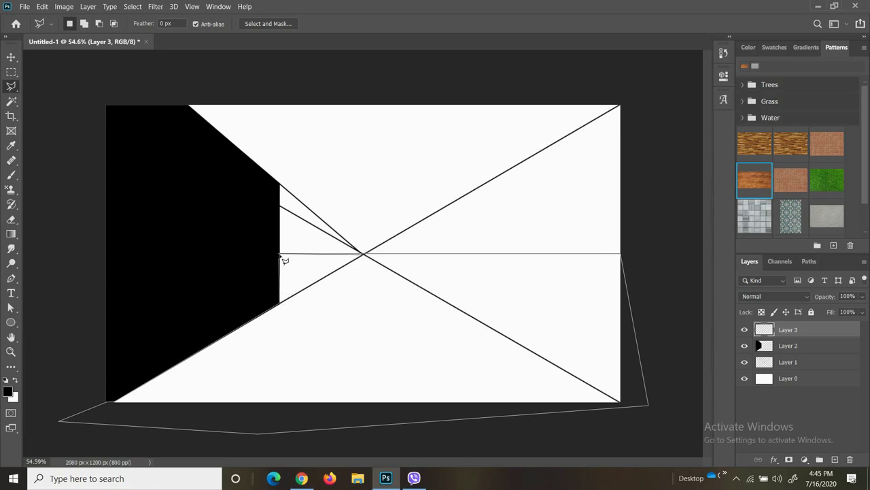
{"action": "left_click", "coordinate": [367, 257]}
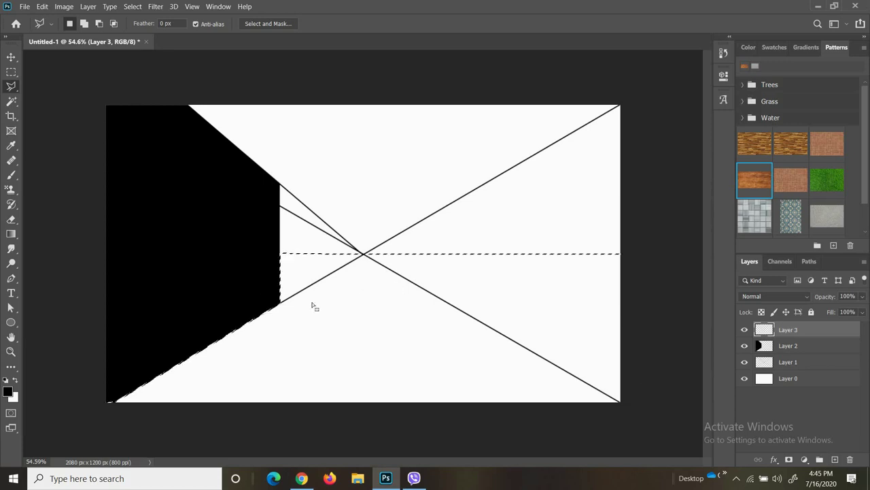
- Fill the floor selection with light grey
{"action": "left_click", "coordinate": [7, 392]}
{"action": "left_click", "coordinate": [415, 309]}
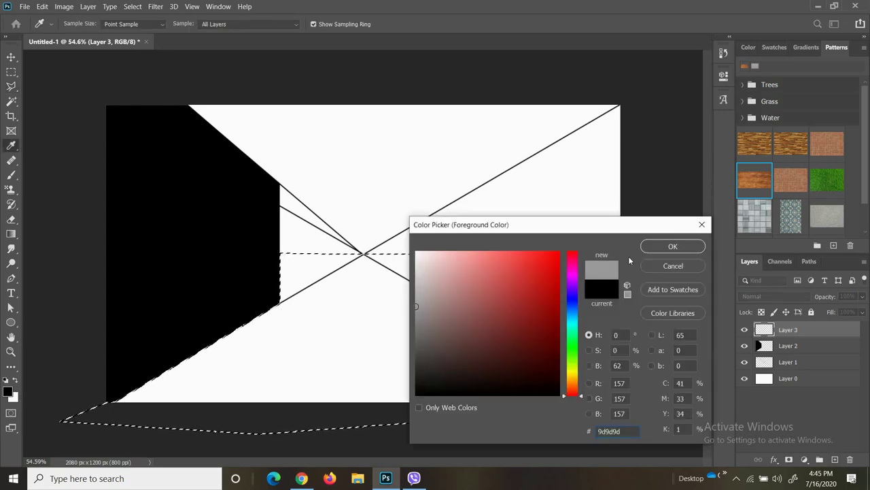
{"action": "key", "text": "Return"}
{"action": "key", "text": "alt+BackSpace"}
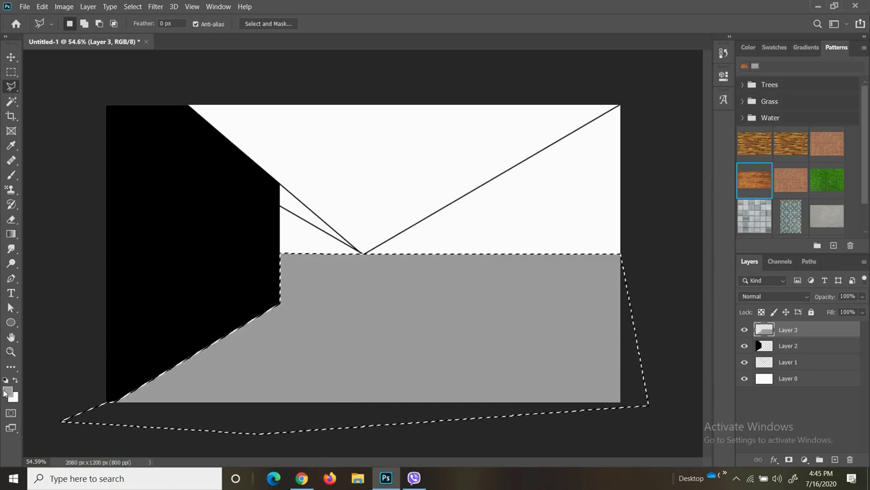
{"action": "left_click", "coordinate": [8, 392]}
{"action": "left_click", "coordinate": [668, 249]}
{"action": "key", "text": "alt+BackSpace"}
{"action": "key", "text": "ctrl+d"}
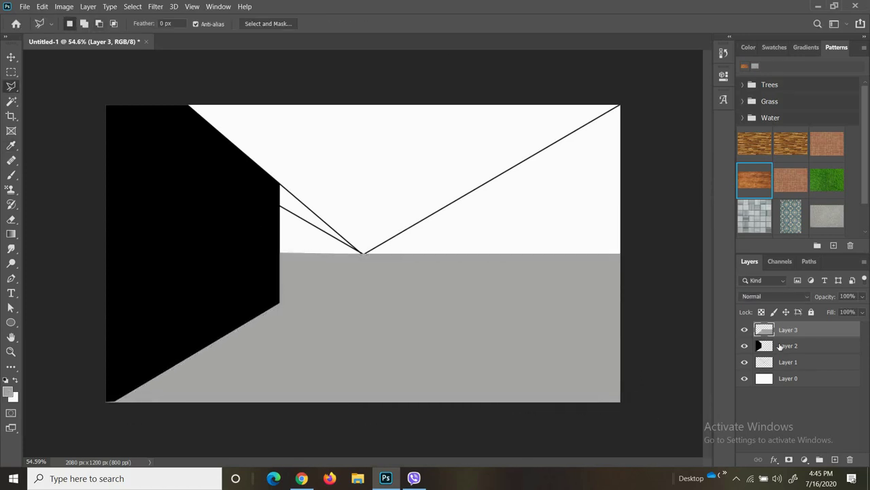
- Move the guide-line layer to the top and outline a floor patch on a new layer
{"action": "left_click_drag", "start_coordinate": [781, 362], "coordinate": [782, 325]}
{"action": "left_click", "coordinate": [11, 175]}
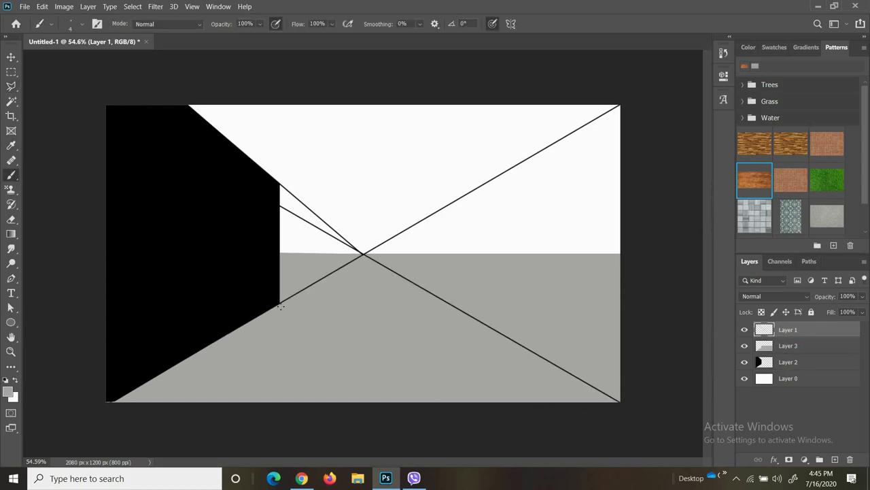
{"action": "key", "text": "l"}
{"action": "left_click", "coordinate": [835, 459]}
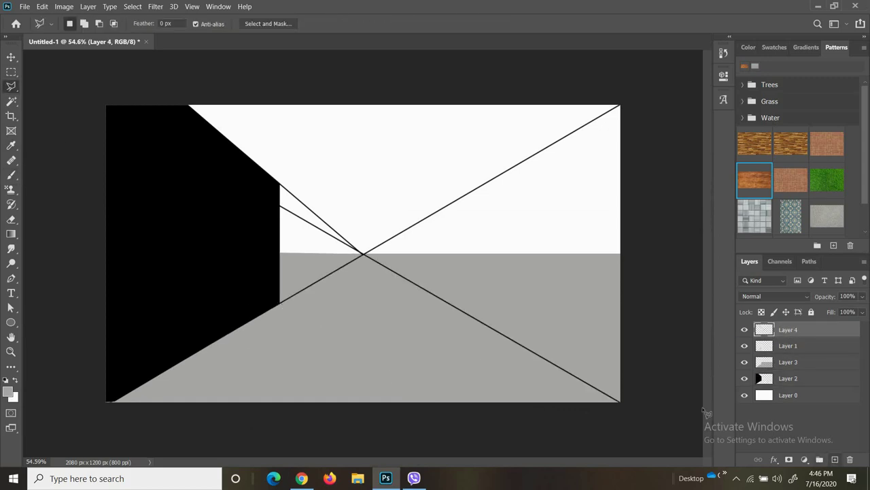
{"action": "left_click", "coordinate": [366, 409]}
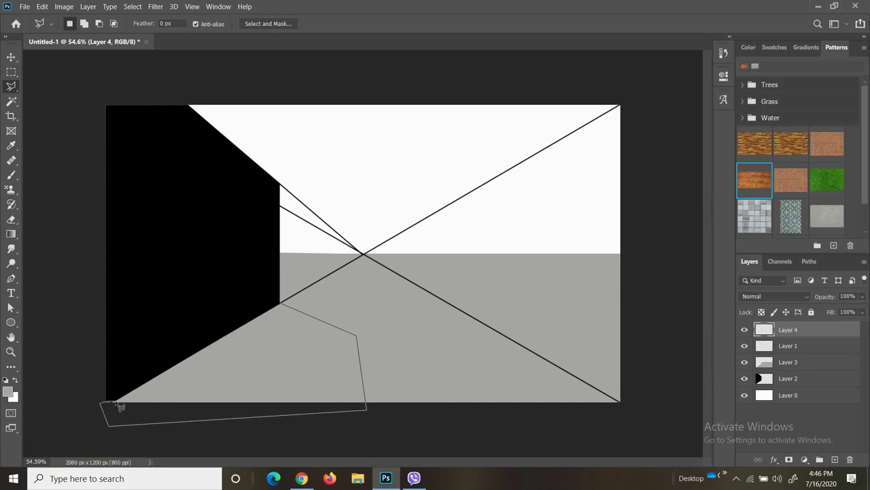
{"action": "left_click", "coordinate": [280, 303]}
- Fill the floor patch with dark grey and reselect the guide-line layer
{"action": "left_click", "coordinate": [7, 392]}
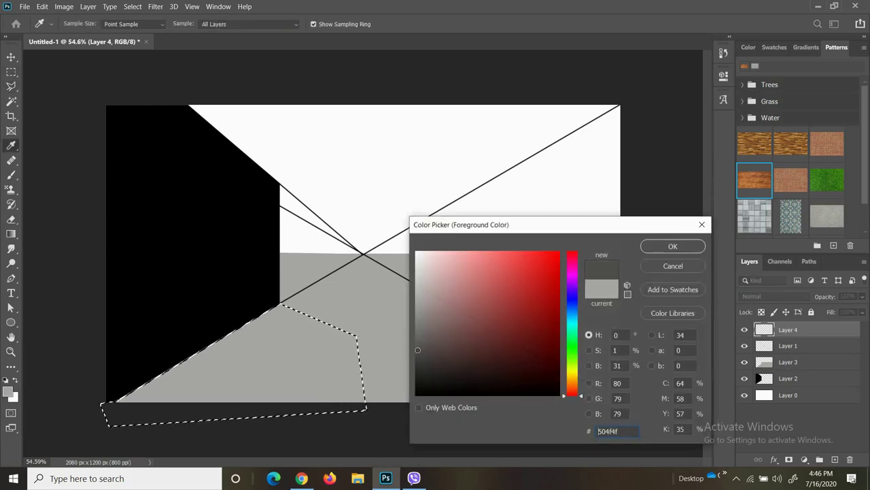
{"action": "left_click", "coordinate": [689, 247]}
{"action": "key", "text": "alt+BackSpace"}
{"action": "key", "text": "ctrl+d"}
{"action": "scroll", "coordinate": [337, 324], "scroll_direction": "down", "scroll_amount": 3}
{"action": "scroll", "coordinate": [357, 302], "scroll_direction": "up", "scroll_amount": 4}
{"action": "scroll", "coordinate": [358, 301], "scroll_direction": "down", "scroll_amount": 2}
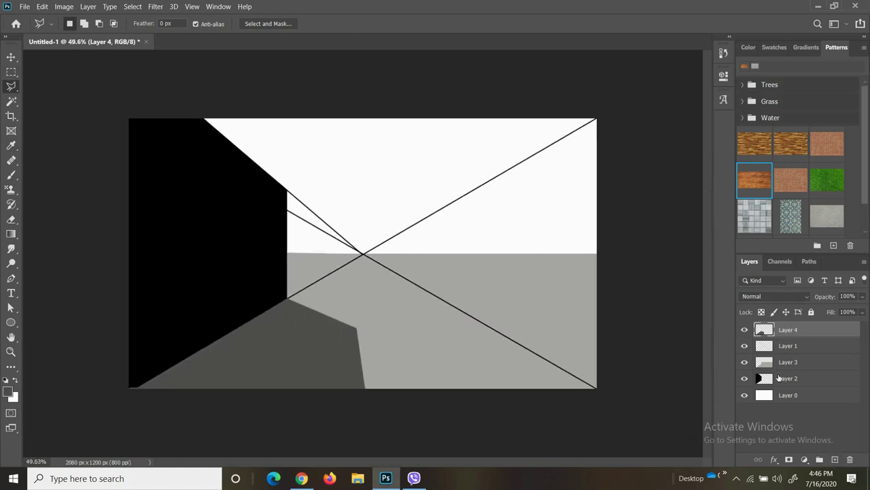
{"action": "left_click", "coordinate": [797, 348]}
- Brush the right wall's guide lines and vertical corner on Layer 1
{"action": "scroll", "coordinate": [425, 301], "scroll_direction": "down", "scroll_amount": 1}
{"action": "key", "text": "b"}
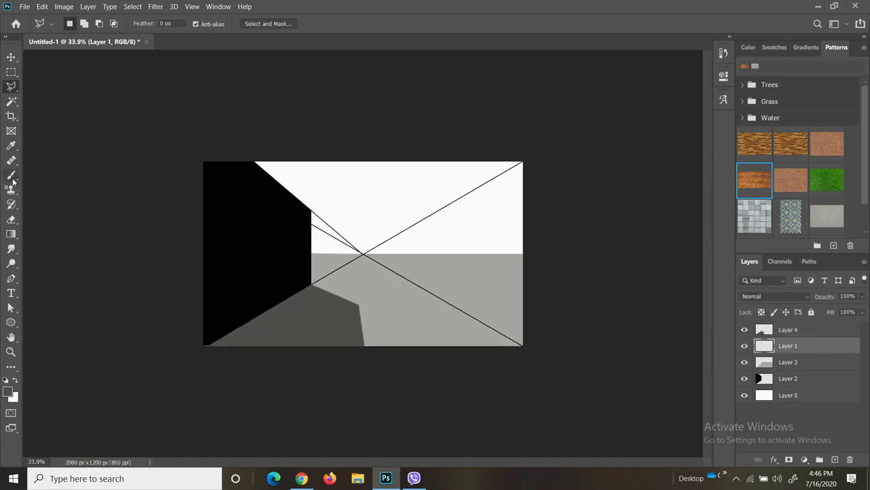
{"action": "scroll", "coordinate": [374, 250], "scroll_direction": "up", "scroll_amount": 2}
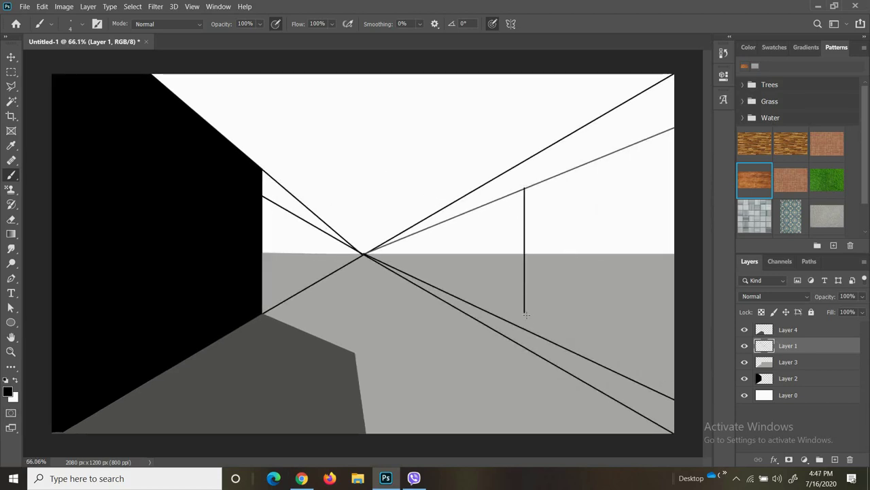
{"action": "scroll", "coordinate": [549, 181], "scroll_direction": "up", "scroll_amount": 2}
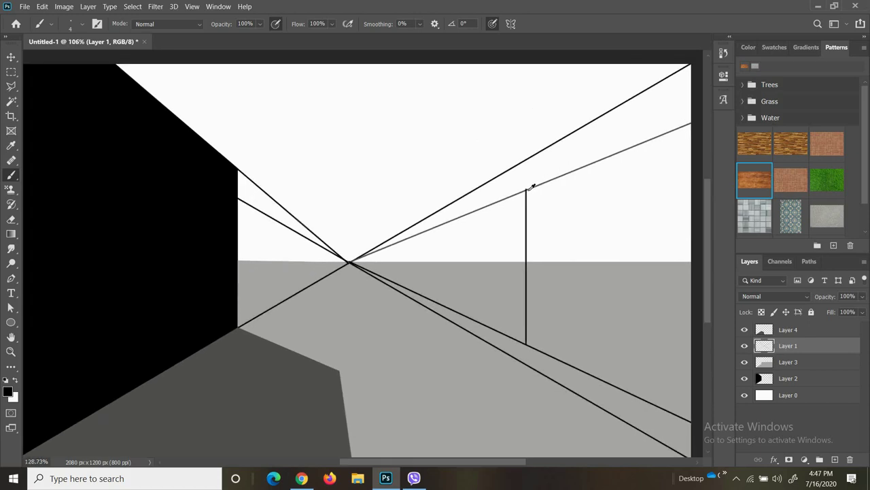
{"action": "scroll", "coordinate": [532, 187], "scroll_direction": "up", "scroll_amount": 5}
- Lasso and delete the vertical line's tip protruding past the ceiling line
{"action": "key", "text": "l"}
{"action": "left_click", "coordinate": [497, 213]}
{"action": "left_click", "coordinate": [488, 186]}
{"action": "left_click", "coordinate": [521, 184]}
{"action": "double_click", "coordinate": [511, 206]}
{"action": "key", "text": "x"}
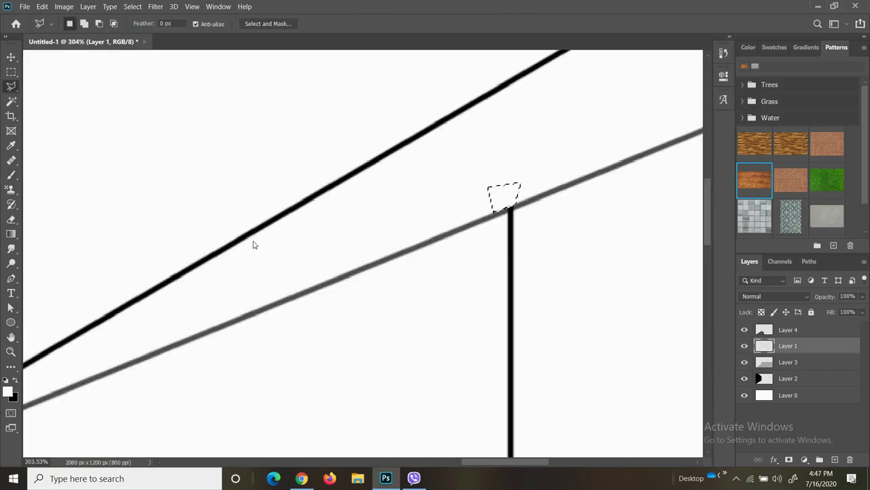
{"action": "key", "text": "Delete"}
{"action": "key", "text": "ctrl+d"}
- Add Layer 5 above the floor patch layer for the pool outline
{"action": "scroll", "coordinate": [385, 219], "scroll_direction": "down", "scroll_amount": 5}
{"action": "scroll", "coordinate": [394, 223], "scroll_direction": "down", "scroll_amount": 5}
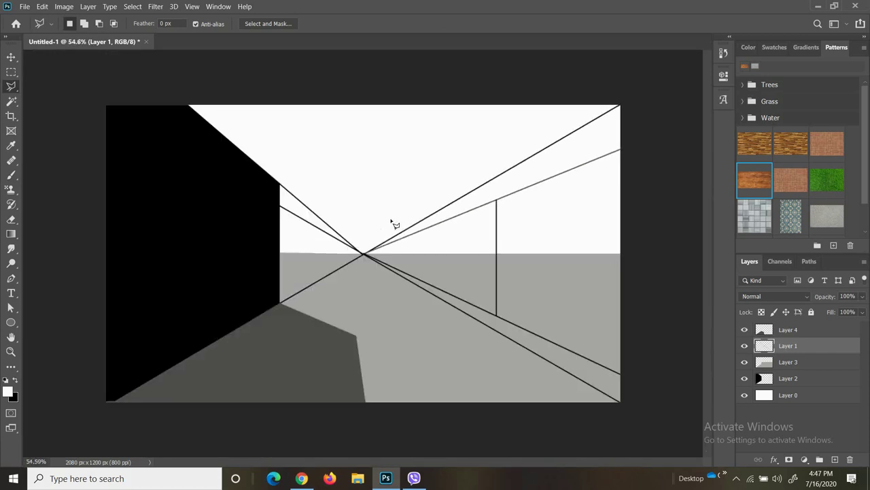
{"action": "left_click", "coordinate": [809, 333]}
{"action": "left_click", "coordinate": [835, 460]}
{"action": "scroll", "coordinate": [381, 352], "scroll_direction": "up", "scroll_amount": 1}
{"action": "key", "text": "b"}
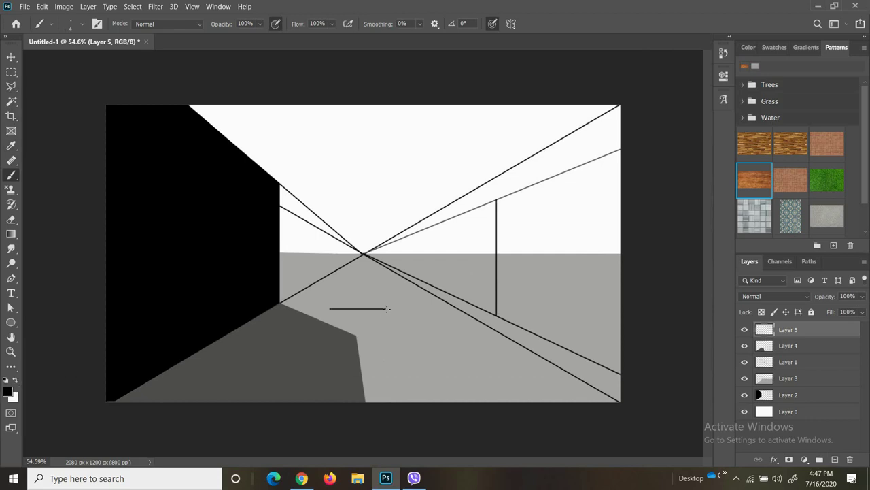
- Brush the pool's outer and inner side edges down to the bottom
{"action": "left_click", "coordinate": [488, 412], "text": "shift"}
{"action": "left_click", "coordinate": [263, 411]}
{"action": "left_click", "coordinate": [334, 309], "text": "shift"}
{"action": "scroll", "coordinate": [334, 314], "scroll_direction": "up", "scroll_amount": 1}
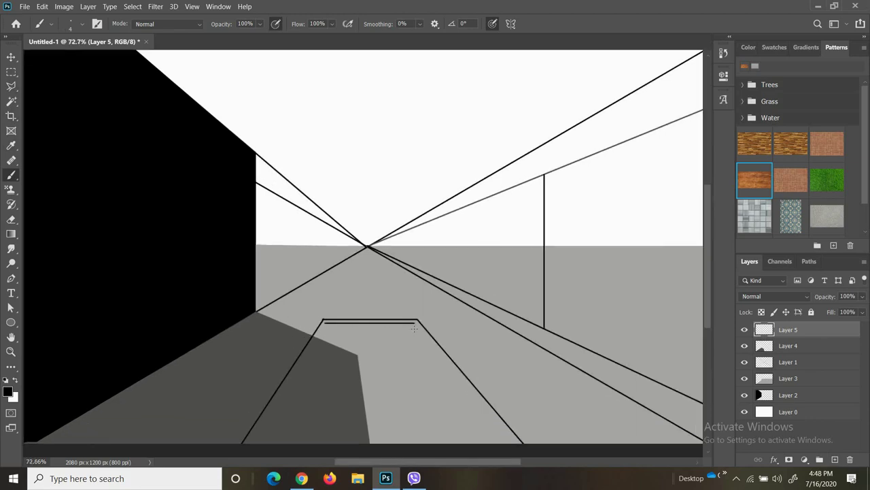
{"action": "left_click", "coordinate": [509, 448]}
{"action": "left_click", "coordinate": [416, 323], "text": "shift"}
{"action": "left_click", "coordinate": [261, 444]}
{"action": "left_click", "coordinate": [325, 323], "text": "shift"}
- Lasso the pool rim and fill it with black
{"action": "left_click", "coordinate": [12, 86]}
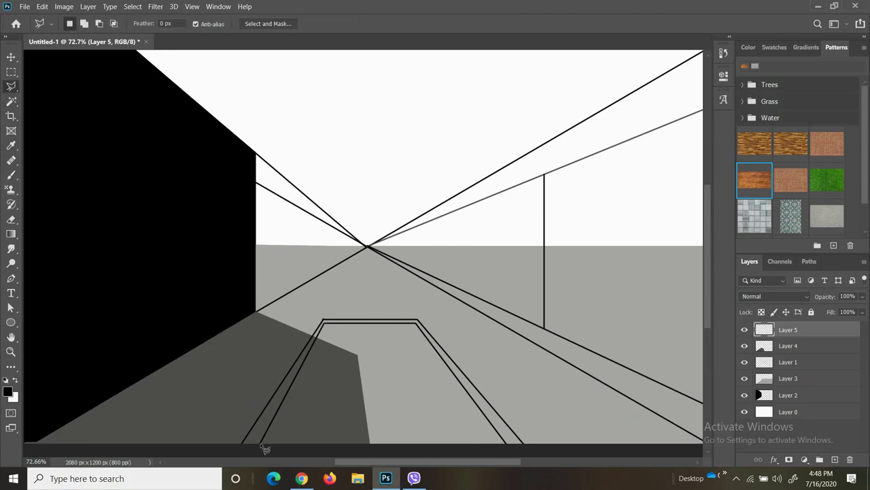
{"action": "left_click", "coordinate": [243, 443]}
{"action": "left_click", "coordinate": [417, 321]}
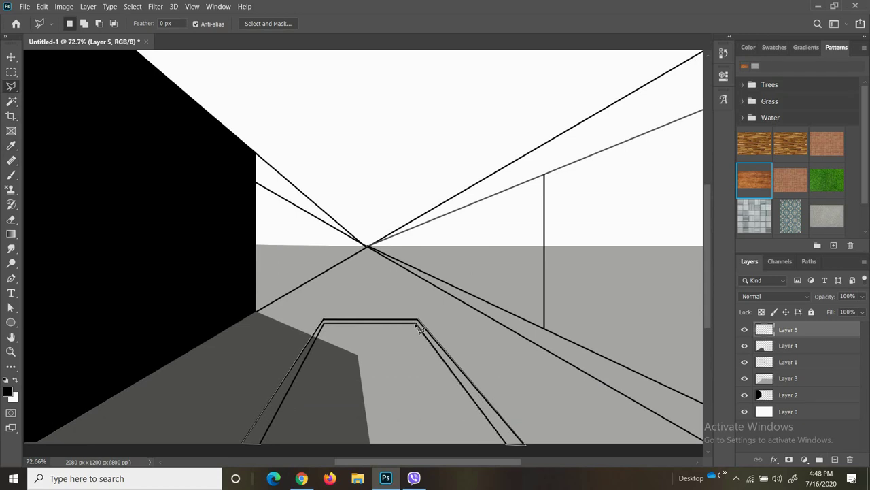
{"action": "left_click", "coordinate": [325, 324]}
{"action": "left_click", "coordinate": [267, 450]}
{"action": "key", "text": "alt+BackSpace"}
{"action": "key", "text": "ctrl+d"}
- Fill the pool interior white and its inner patch a lighter grey using the Magic Wand
{"action": "key", "text": "w"}
{"action": "left_click", "coordinate": [424, 379]}
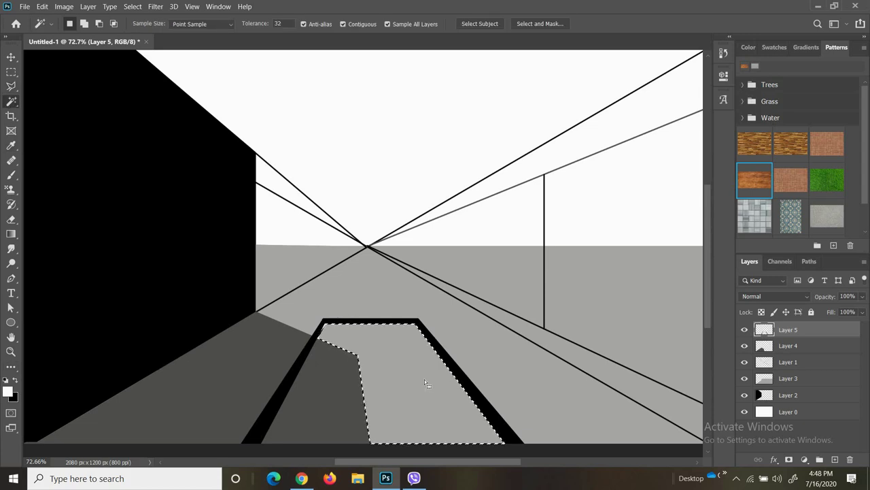
{"action": "key", "text": "alt+BackSpace"}
{"action": "left_click", "coordinate": [340, 395]}
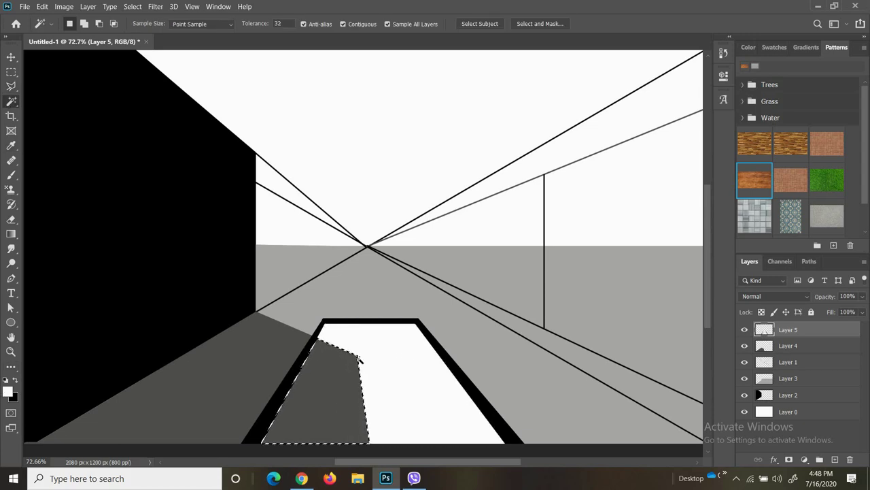
{"action": "left_click", "coordinate": [7, 391]}
{"action": "left_click", "coordinate": [680, 246]}
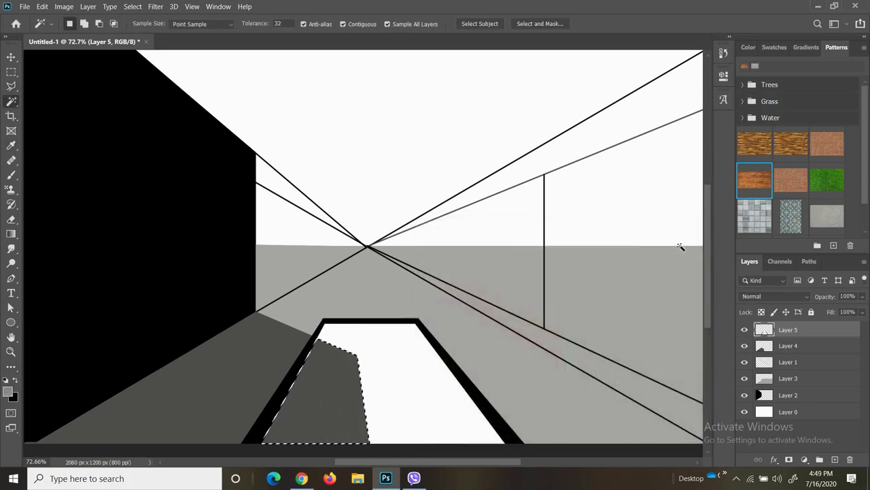
{"action": "key", "text": "alt+BackSpace"}
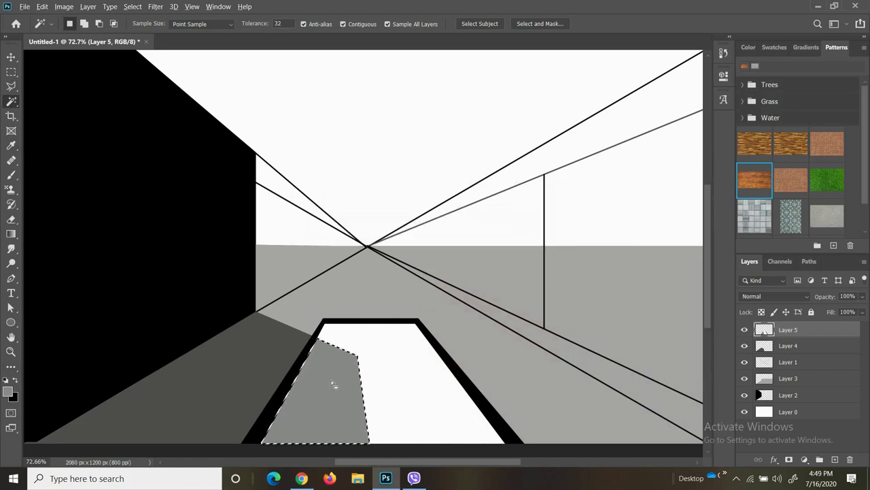
{"action": "key", "text": "ctrl+d"}
- Hide the Layer 1 perspective guide lines
{"action": "scroll", "coordinate": [336, 342], "scroll_direction": "down", "scroll_amount": 4}
{"action": "scroll", "coordinate": [410, 255], "scroll_direction": "up", "scroll_amount": 2}
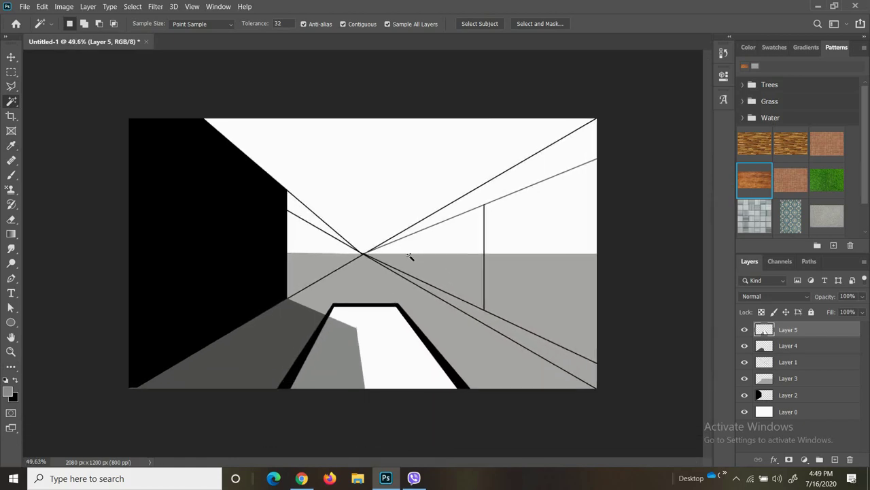
{"action": "scroll", "coordinate": [410, 254], "scroll_direction": "up", "scroll_amount": 1}
{"action": "left_click", "coordinate": [744, 362]}
{"action": "left_click", "coordinate": [23, 6]}
{"action": "key", "text": "Escape"}
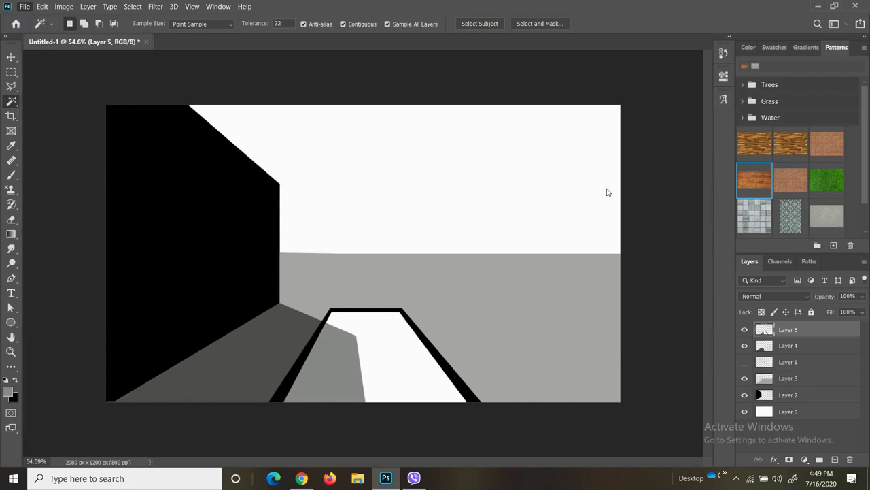
{"action": "key", "text": "ctrl+o"}
- Open slate.jpg and drag the slate texture into the Untitled-1 composite
{"action": "scroll", "coordinate": [296, 143], "scroll_direction": "down", "scroll_amount": 5}
{"action": "scroll", "coordinate": [296, 142], "scroll_direction": "down", "scroll_amount": 5}
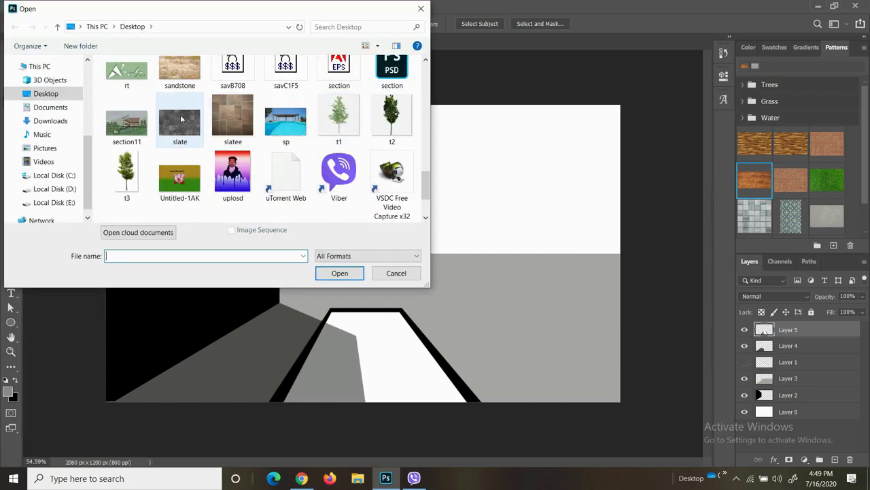
{"action": "key", "text": "Escape"}
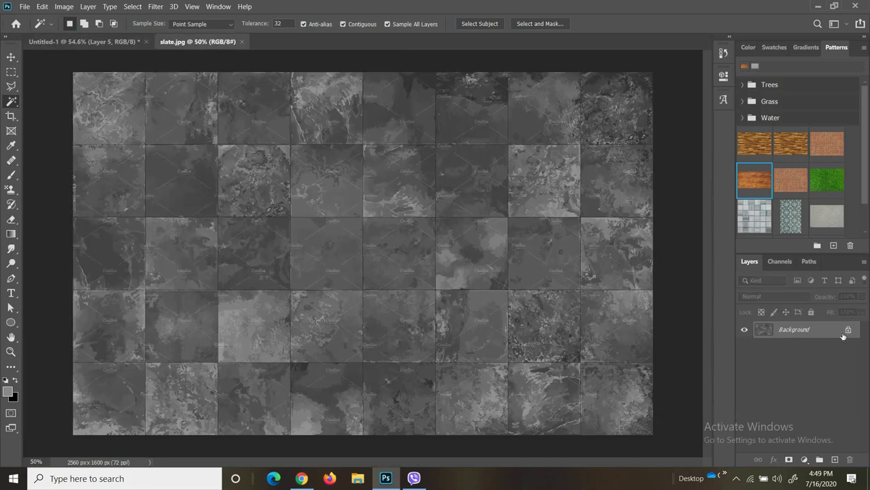
{"action": "left_click", "coordinate": [850, 330]}
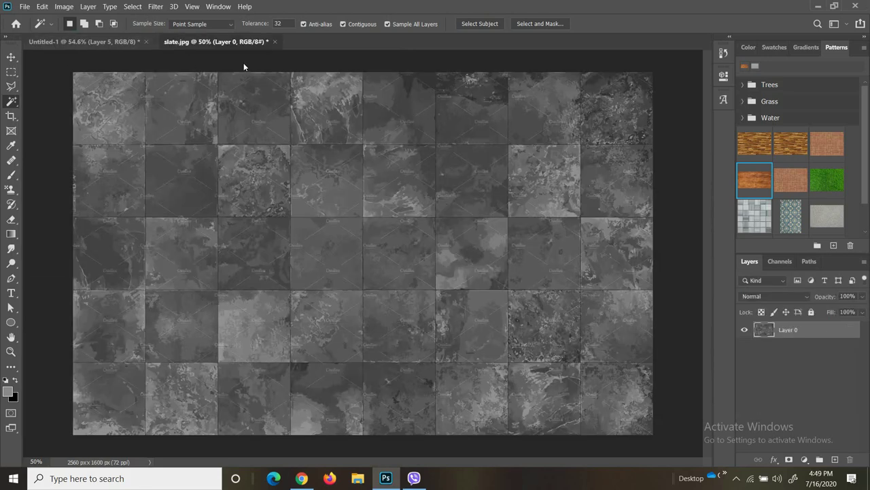
{"action": "left_click_drag", "start_coordinate": [211, 41], "coordinate": [489, 75]}
{"action": "key", "text": "v"}
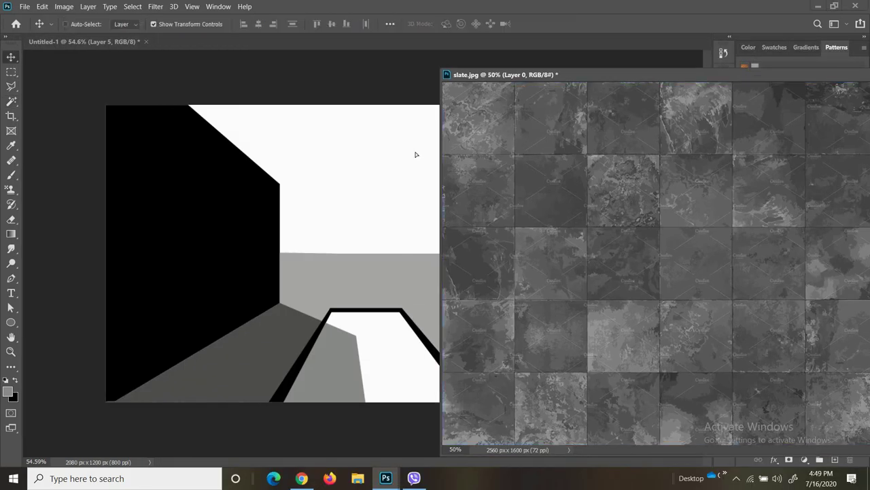
{"action": "left_click_drag", "start_coordinate": [476, 204], "coordinate": [380, 204]}
{"action": "left_click_drag", "start_coordinate": [448, 82], "coordinate": [274, 82]}
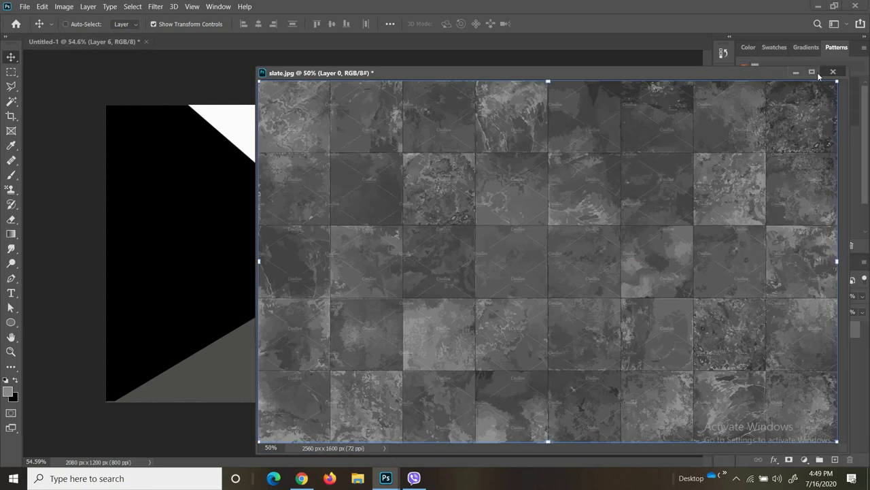
{"action": "key", "text": "ctrl+Tab"}
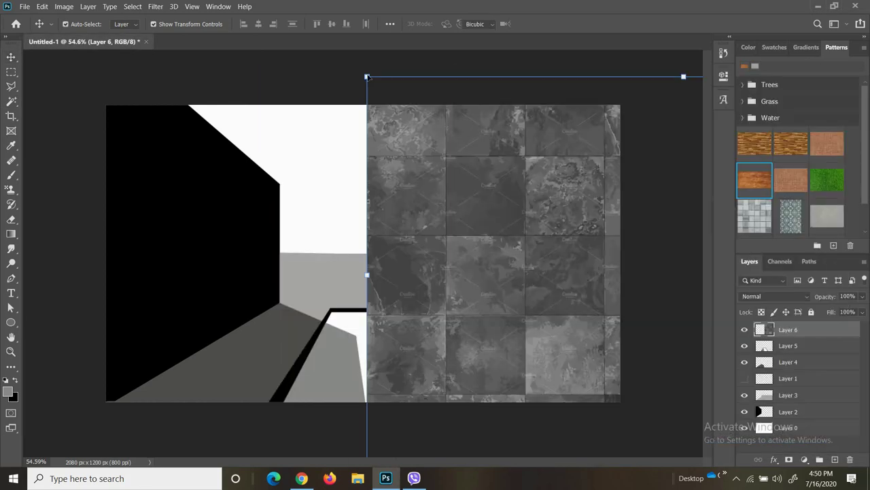
- Free Transform the slate texture smaller and move it up-left
{"action": "key", "text": "ctrl+t"}
{"action": "mouse_move", "coordinate": [367, 76]}
{"action": "left_mouse_down"}
{"action": "mouse_move", "coordinate": [427, 123]}
{"action": "mouse_move", "coordinate": [459, 196]}
{"action": "mouse_move", "coordinate": [513, 245]}
{"action": "left_mouse_up"}
{"action": "mouse_move", "coordinate": [551, 294]}
{"action": "left_mouse_down"}
{"action": "mouse_move", "coordinate": [317, 195]}
{"action": "mouse_move", "coordinate": [463, 191]}
{"action": "mouse_move", "coordinate": [430, 300]}
{"action": "mouse_move", "coordinate": [309, 300]}
{"action": "left_mouse_up"}
{"action": "key", "text": "Return"}
{"action": "left_click", "coordinate": [797, 345], "text": "ctrl"}
- Merge the slate copies into one layer and place it over the black left wall
{"action": "left_click", "coordinate": [795, 361], "text": "ctrl"}
{"action": "right_click", "coordinate": [799, 369]}
{"action": "left_click", "coordinate": [707, 324]}
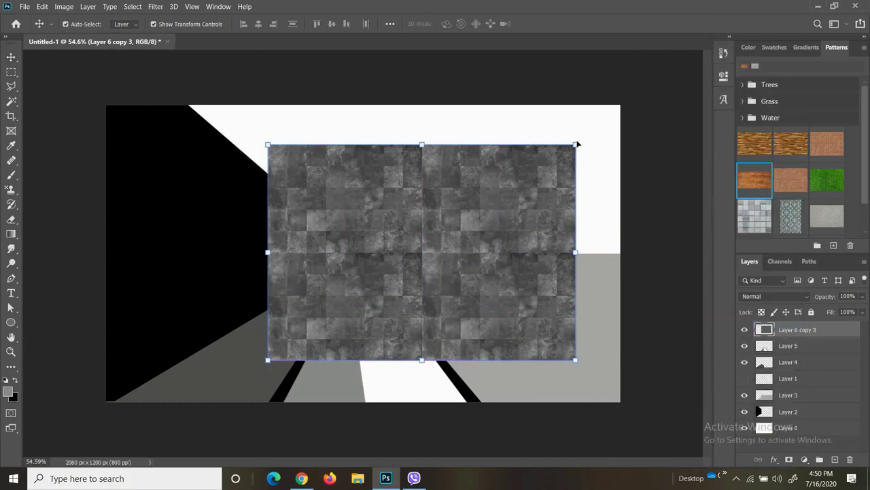
{"action": "left_click_drag", "start_coordinate": [576, 145], "coordinate": [480, 210]}
{"action": "left_click_drag", "start_coordinate": [429, 267], "coordinate": [231, 239]}
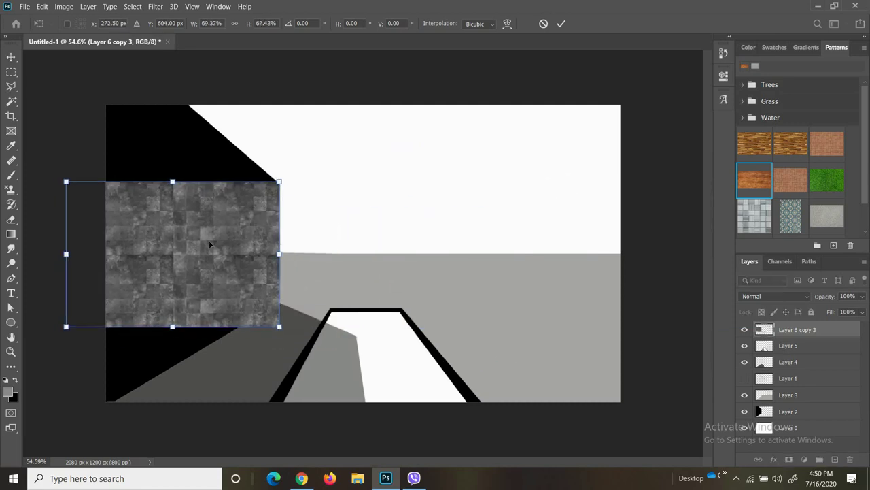
- Distort the slate in Perspective so its corners follow the left wall and floor
{"action": "right_click", "coordinate": [217, 253]}
{"action": "left_click", "coordinate": [284, 315]}
{"action": "mouse_move", "coordinate": [277, 325]}
{"action": "left_mouse_down"}
{"action": "mouse_move", "coordinate": [280, 281]}
{"action": "mouse_move", "coordinate": [281, 304]}
{"action": "left_mouse_up"}
{"action": "scroll", "coordinate": [134, 194], "scroll_direction": "down", "scroll_amount": 2}
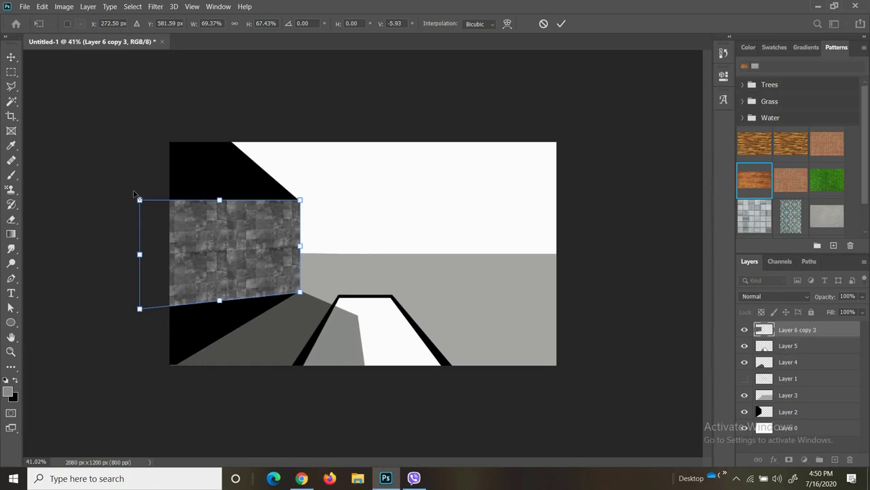
{"action": "mouse_move", "coordinate": [138, 198]}
{"action": "left_mouse_down"}
{"action": "mouse_move", "coordinate": [140, 68]}
{"action": "mouse_move", "coordinate": [160, 81]}
{"action": "left_mouse_up"}
{"action": "scroll", "coordinate": [140, 68], "scroll_direction": "down", "scroll_amount": 1}
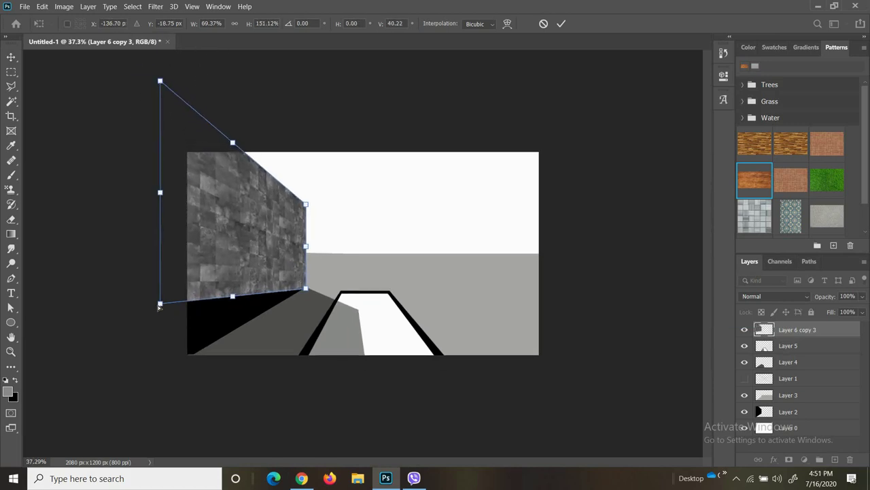
{"action": "left_click_drag", "start_coordinate": [160, 304], "coordinate": [160, 373]}
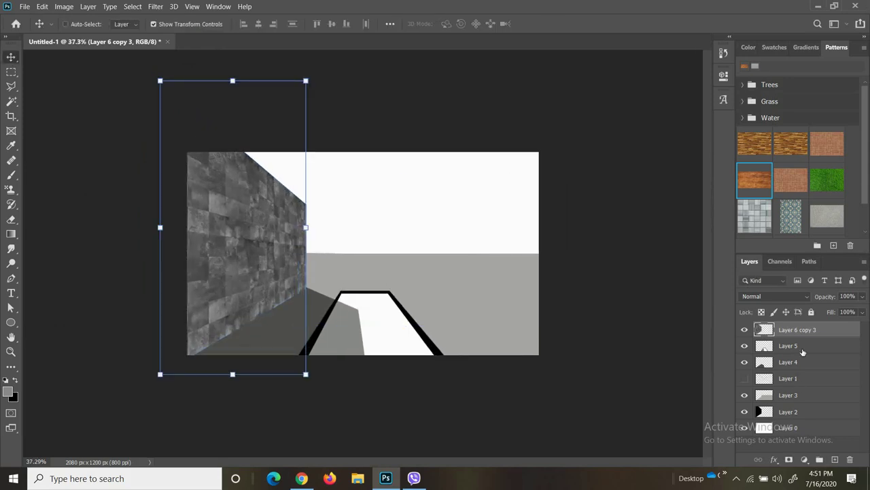
- Add a Levels adjustment layer with output whites lowered to 209
{"action": "left_click", "coordinate": [805, 459]}
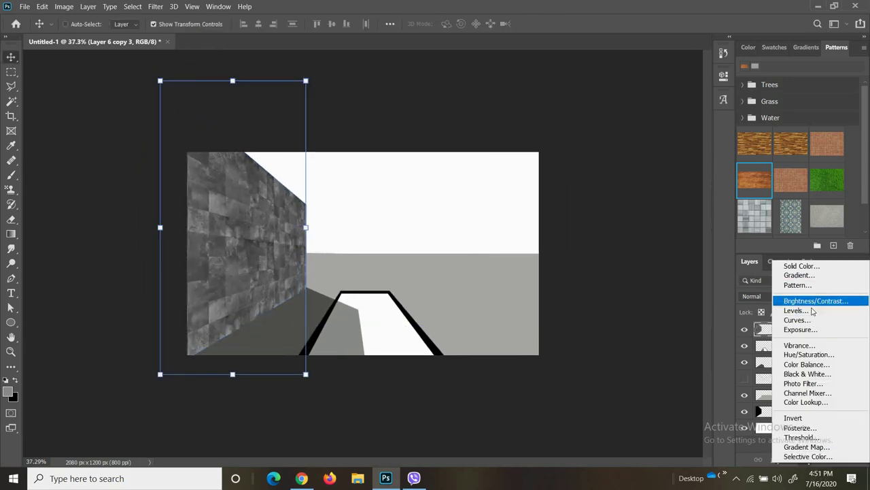
{"action": "key", "text": "Escape"}
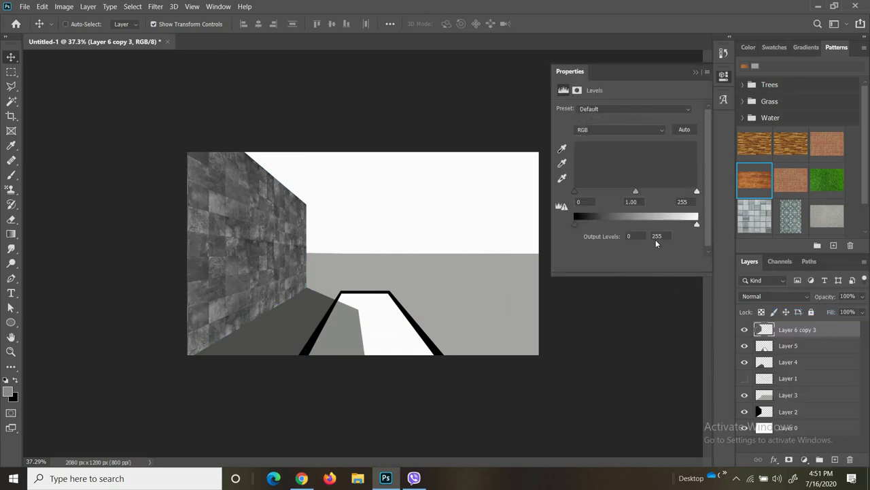
{"action": "mouse_move", "coordinate": [575, 223]}
{"action": "left_mouse_down"}
{"action": "mouse_move", "coordinate": [589, 223]}
{"action": "mouse_move", "coordinate": [576, 224]}
{"action": "left_mouse_up"}
{"action": "left_click_drag", "start_coordinate": [697, 224], "coordinate": [669, 223]}
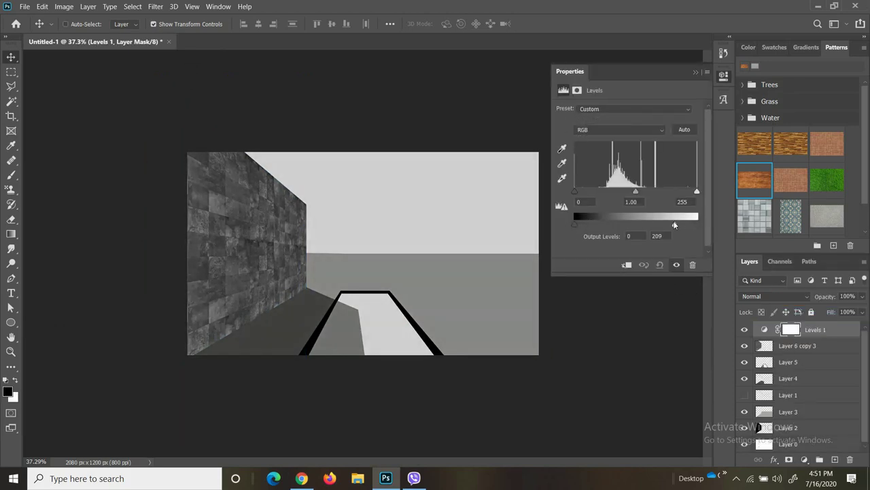
{"action": "left_click", "coordinate": [723, 76]}
- Briefly show and then hide the perspective guide lines
{"action": "scroll", "coordinate": [272, 278], "scroll_direction": "down", "scroll_amount": 1}
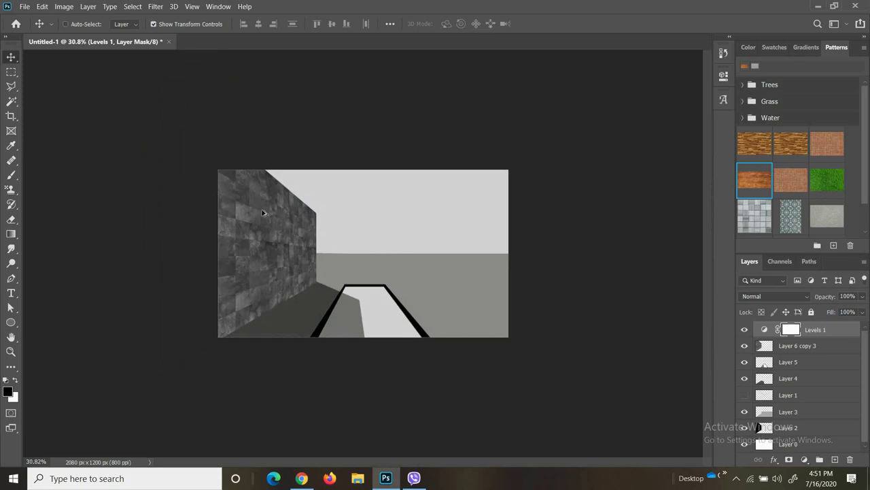
{"action": "scroll", "coordinate": [272, 279], "scroll_direction": "up", "scroll_amount": 2}
{"action": "left_click", "coordinate": [745, 394]}
{"action": "left_click", "coordinate": [744, 397]}
- Open beach.jpg from the Desktop as a new document
{"action": "key", "text": "ctrl+o"}
{"action": "scroll", "coordinate": [329, 156], "scroll_direction": "down", "scroll_amount": 3}
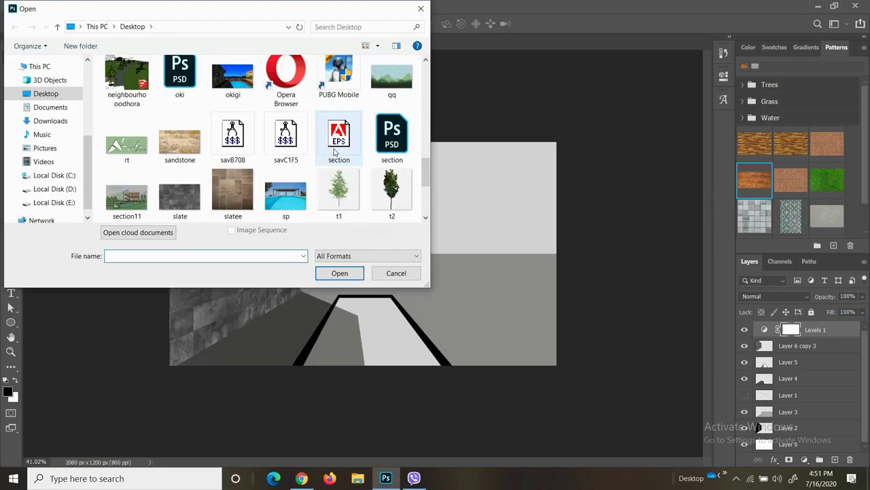
{"action": "scroll", "coordinate": [329, 156], "scroll_direction": "down", "scroll_amount": 3}
{"action": "scroll", "coordinate": [271, 157], "scroll_direction": "up", "scroll_amount": 3}
{"action": "scroll", "coordinate": [258, 157], "scroll_direction": "up", "scroll_amount": 2}
{"action": "left_click", "coordinate": [251, 158]}
{"action": "scroll", "coordinate": [285, 156], "scroll_direction": "up", "scroll_amount": 2}
{"action": "scroll", "coordinate": [299, 156], "scroll_direction": "down", "scroll_amount": 2}
{"action": "scroll", "coordinate": [313, 156], "scroll_direction": "down", "scroll_amount": 1}
{"action": "scroll", "coordinate": [318, 155], "scroll_direction": "down", "scroll_amount": 2}
{"action": "scroll", "coordinate": [317, 155], "scroll_direction": "up", "scroll_amount": 3}
{"action": "scroll", "coordinate": [318, 155], "scroll_direction": "up", "scroll_amount": 3}
{"action": "left_click", "coordinate": [395, 273]}
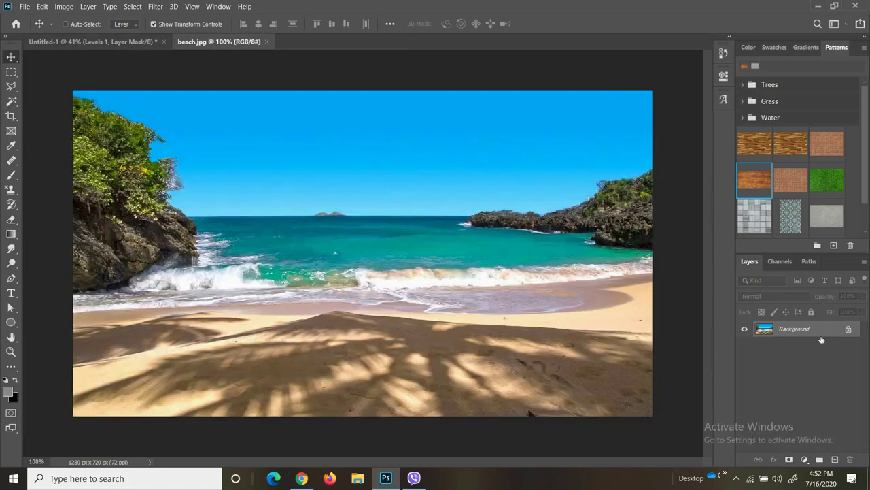
- Drag the beach photo into the composite and close its window without saving
{"action": "left_click", "coordinate": [850, 334]}
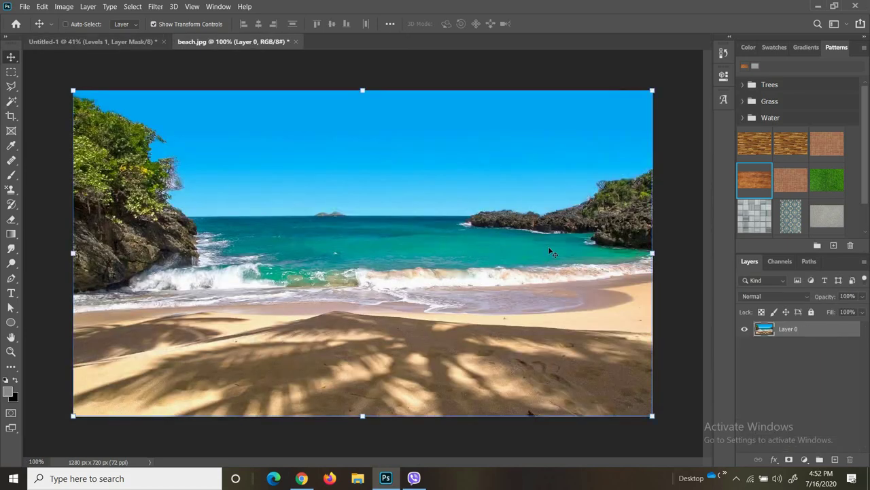
{"action": "left_click_drag", "start_coordinate": [205, 41], "coordinate": [238, 90]}
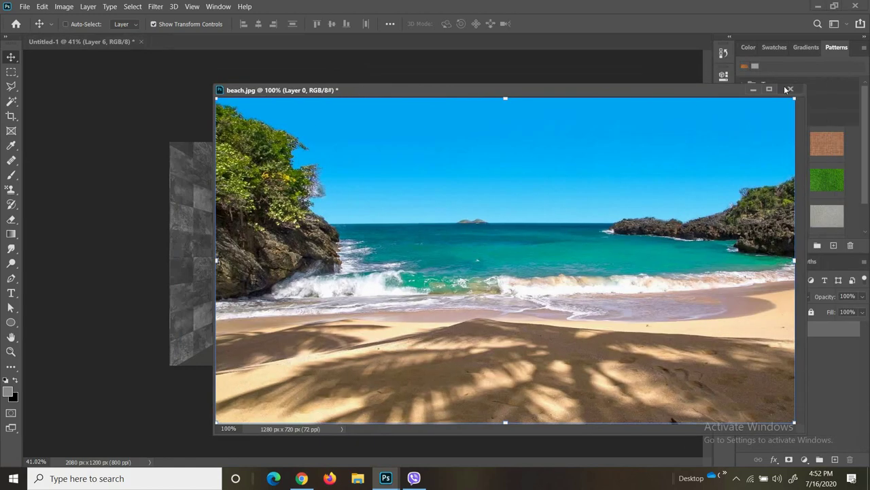
{"action": "left_click", "coordinate": [789, 90]}
{"action": "left_click", "coordinate": [450, 187]}
{"action": "left_click_drag", "start_coordinate": [422, 204], "coordinate": [408, 207]}
- Free-transform the beach photo wider and taller to cover the backdrop
{"action": "key", "text": "ctrl+t"}
{"action": "left_click_drag", "start_coordinate": [531, 210], "coordinate": [268, 209]}
{"action": "left_click_drag", "start_coordinate": [268, 281], "coordinate": [170, 321]}
{"action": "left_click_drag", "start_coordinate": [556, 320], "coordinate": [556, 338]}
{"action": "mouse_move", "coordinate": [170, 240]}
{"action": "left_mouse_down"}
{"action": "mouse_move", "coordinate": [220, 240]}
{"action": "mouse_move", "coordinate": [170, 240]}
{"action": "left_mouse_up"}
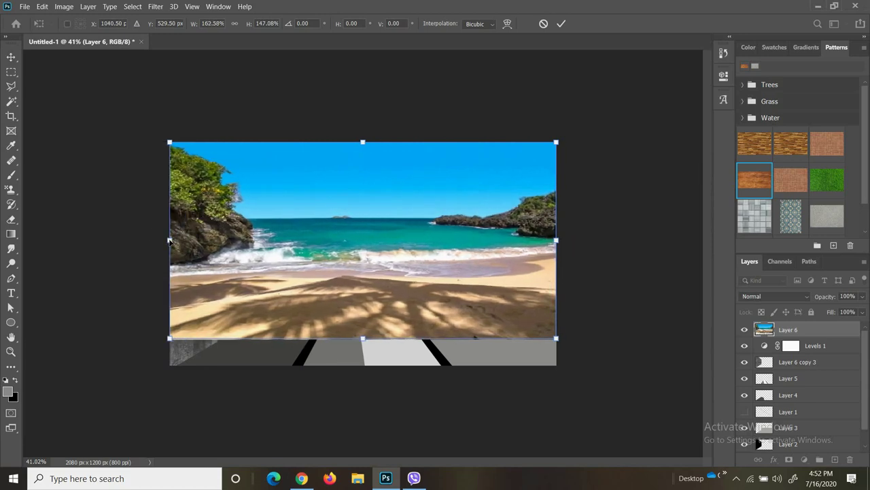
{"action": "key", "text": "Return"}
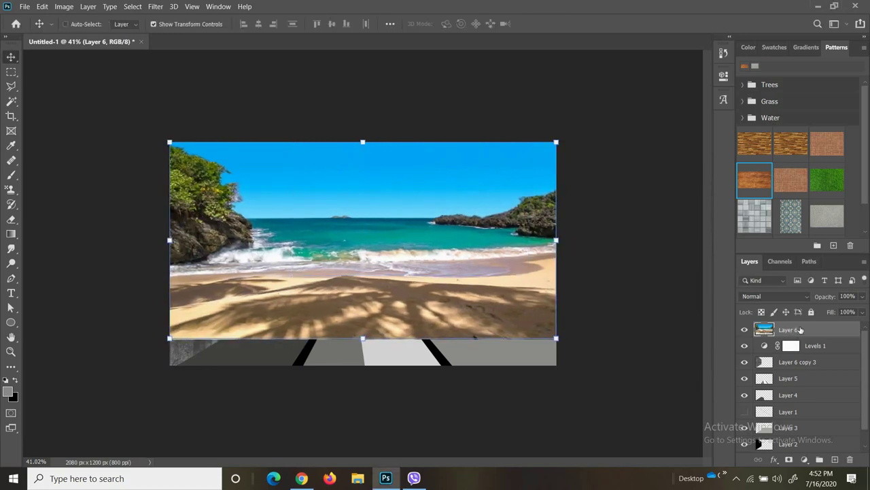
- Move the beach layer beneath the walls and floor, then refine its size and position
{"action": "left_click_drag", "start_coordinate": [795, 331], "coordinate": [801, 433]}
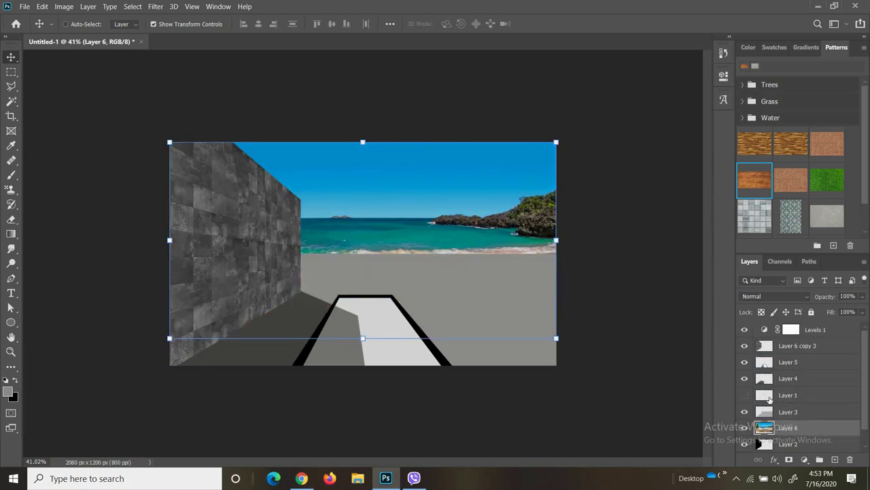
{"action": "left_click_drag", "start_coordinate": [467, 236], "coordinate": [508, 234]}
{"action": "left_click_drag", "start_coordinate": [598, 338], "coordinate": [571, 328]}
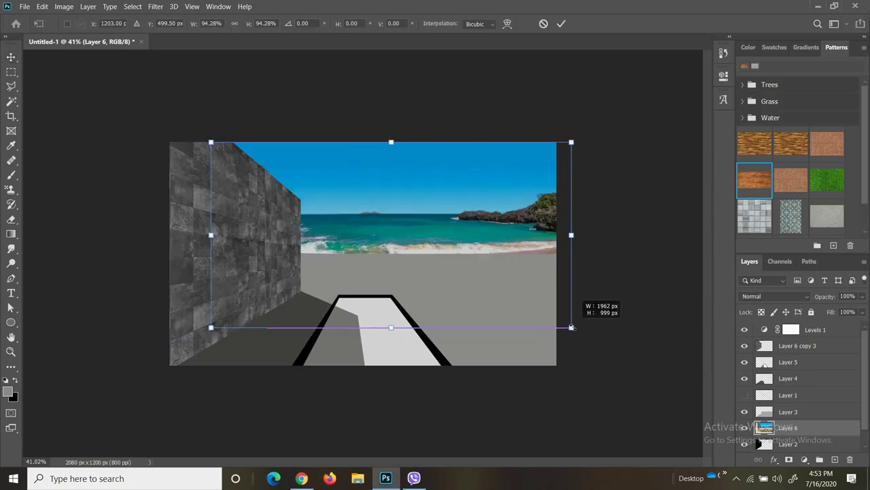
{"action": "left_click_drag", "start_coordinate": [379, 184], "coordinate": [393, 184]}
{"action": "left_click_drag", "start_coordinate": [588, 328], "coordinate": [599, 346]}
{"action": "left_click_drag", "start_coordinate": [447, 236], "coordinate": [450, 235]}
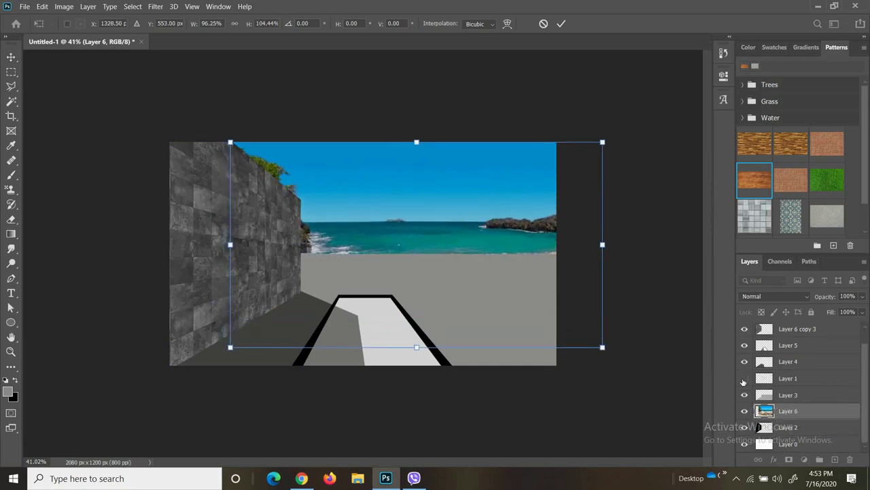
- With perspective guides showing, fine-tune the beach photo's scale and position and apply it
{"action": "left_click", "coordinate": [744, 378]}
{"action": "left_click_drag", "start_coordinate": [427, 186], "coordinate": [411, 186]}
{"action": "left_click_drag", "start_coordinate": [587, 142], "coordinate": [607, 131]}
{"action": "left_click_drag", "start_coordinate": [492, 228], "coordinate": [497, 240]}
{"action": "left_click_drag", "start_coordinate": [412, 142], "coordinate": [413, 127]}
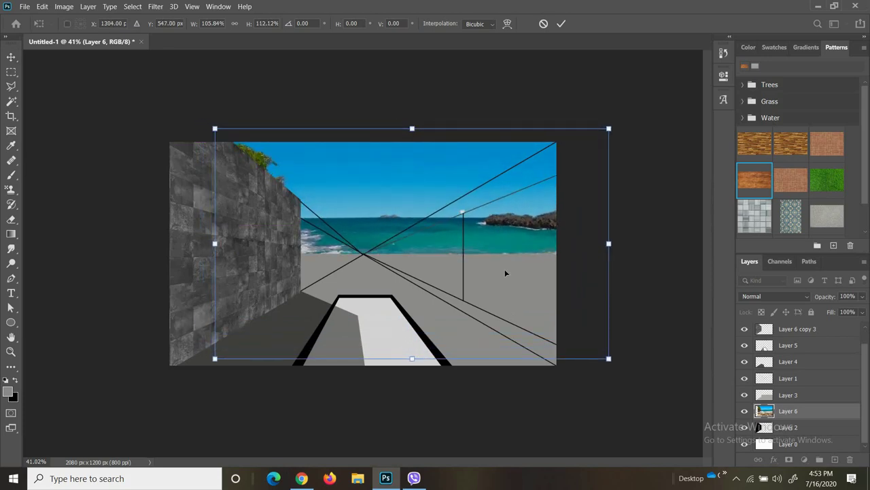
{"action": "key", "text": "Return"}
{"action": "left_click", "coordinate": [801, 397]}
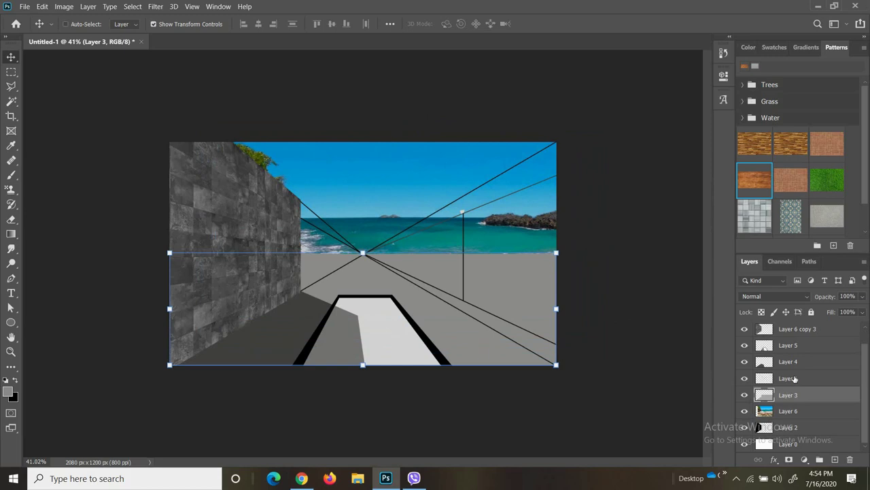
- Open the wood texture image through File > Open
{"action": "left_click", "coordinate": [795, 444]}
{"action": "left_click", "coordinate": [24, 6]}
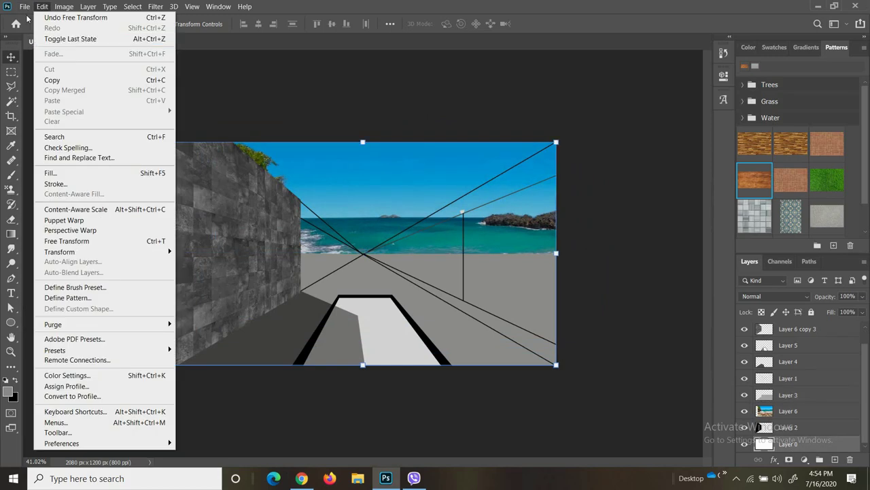
{"action": "left_click", "coordinate": [38, 29]}
{"action": "scroll", "coordinate": [187, 177], "scroll_direction": "down", "scroll_amount": 3}
{"action": "scroll", "coordinate": [187, 173], "scroll_direction": "down", "scroll_amount": 3}
{"action": "left_click", "coordinate": [326, 268]}
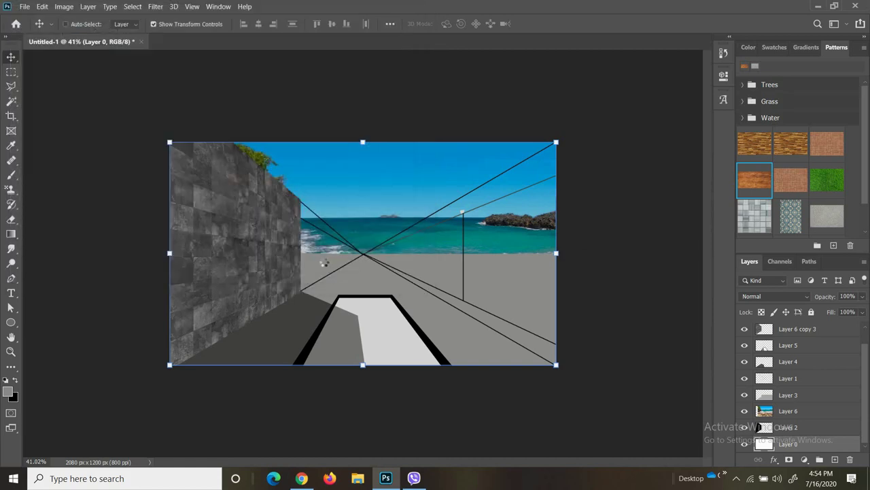
- Drag the wood texture into the composite and close its window without saving
{"action": "mouse_move", "coordinate": [248, 44]}
{"action": "left_mouse_down"}
{"action": "mouse_move", "coordinate": [253, 60]}
{"action": "mouse_move", "coordinate": [638, 82]}
{"action": "left_mouse_up"}
{"action": "left_click_drag", "start_coordinate": [596, 143], "coordinate": [586, 141]}
{"action": "left_click", "coordinate": [850, 80]}
{"action": "left_click", "coordinate": [451, 186]}
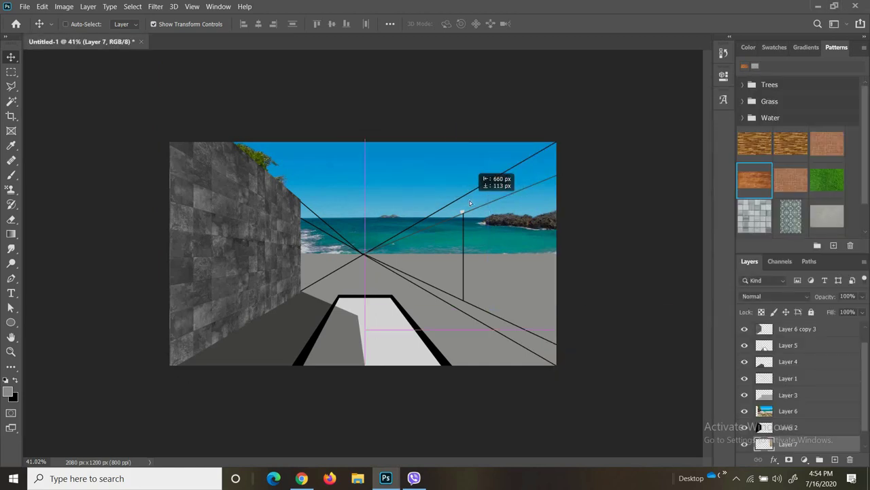
- Place the wood layer above Layer 3 and scale the panel down over the right side
{"action": "left_click_drag", "start_coordinate": [785, 442], "coordinate": [788, 408]}
{"action": "left_click_drag", "start_coordinate": [431, 181], "coordinate": [416, 197]}
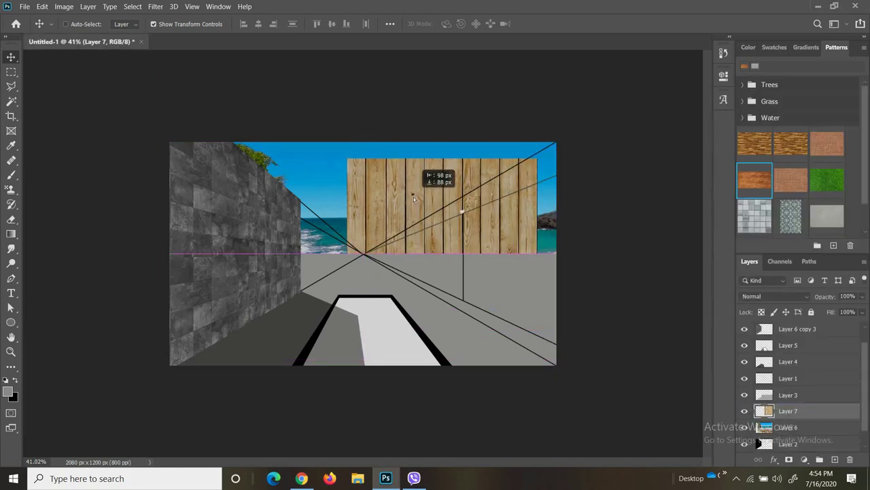
{"action": "left_click_drag", "start_coordinate": [788, 395], "coordinate": [787, 389]}
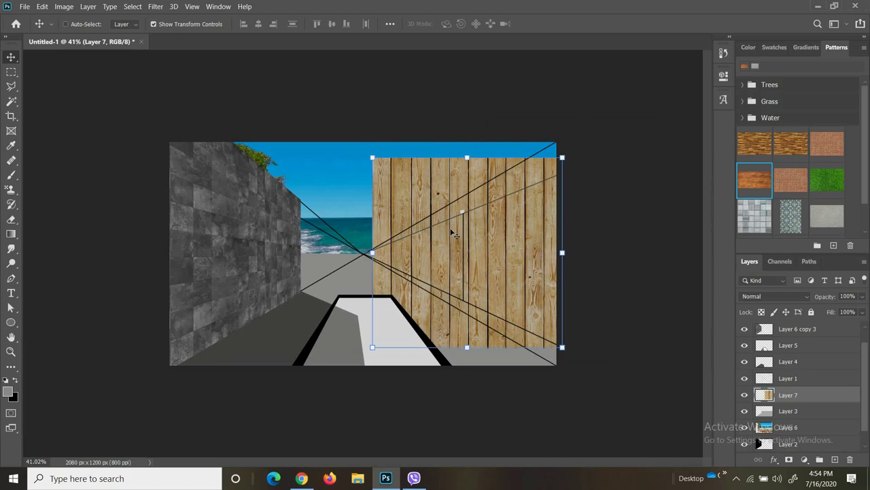
{"action": "left_click_drag", "start_coordinate": [486, 248], "coordinate": [486, 239]}
{"action": "left_click_drag", "start_coordinate": [351, 148], "coordinate": [420, 231]}
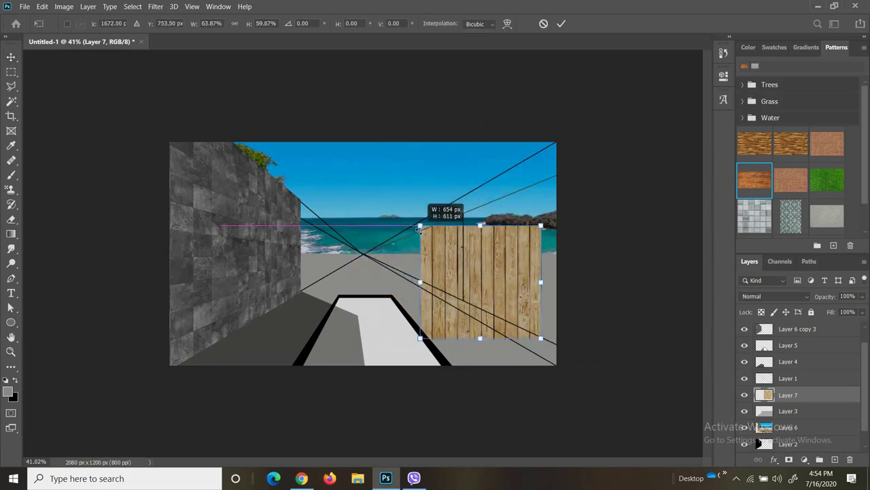
{"action": "key", "text": "Return"}
- Duplicate the wood panel, merge both copies, and move it to the right edge above Layer 1
{"action": "left_click_drag", "start_coordinate": [471, 270], "coordinate": [352, 270]}
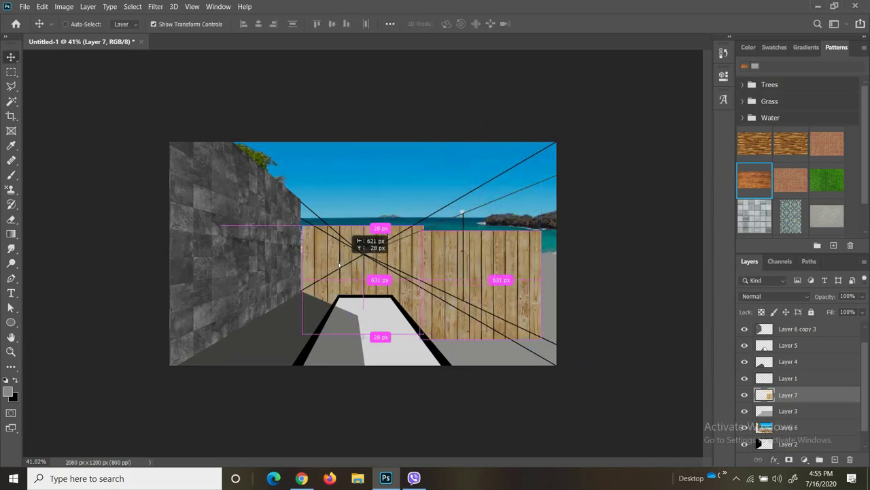
{"action": "left_click", "coordinate": [798, 411], "text": "ctrl"}
{"action": "right_click", "coordinate": [798, 412]}
{"action": "left_click", "coordinate": [680, 327]}
{"action": "left_click_drag", "start_coordinate": [401, 292], "coordinate": [554, 253]}
{"action": "scroll", "coordinate": [484, 288], "scroll_direction": "up", "scroll_amount": 2}
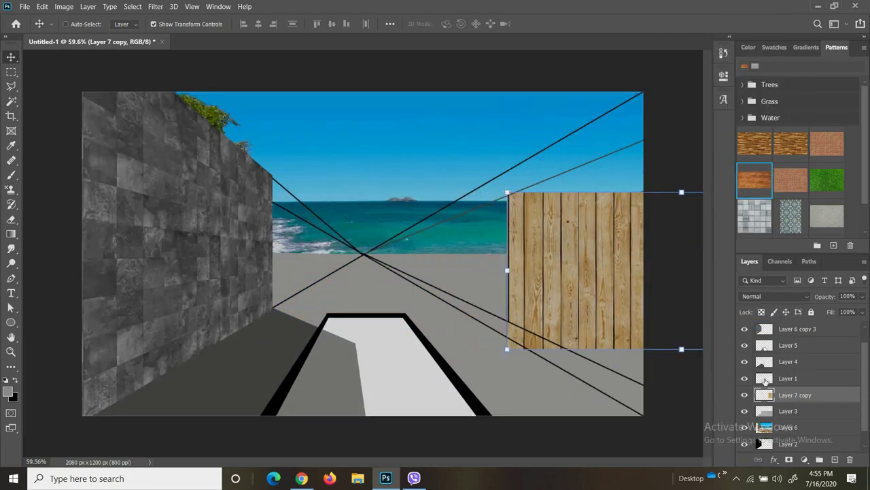
{"action": "left_click_drag", "start_coordinate": [787, 376], "coordinate": [788, 378]}
- Skew the wood panel with Perspective transform so it forms the right wall toward the sea
{"action": "right_click", "coordinate": [532, 239]}
{"action": "left_click", "coordinate": [42, 7]}
{"action": "left_click", "coordinate": [204, 308]}
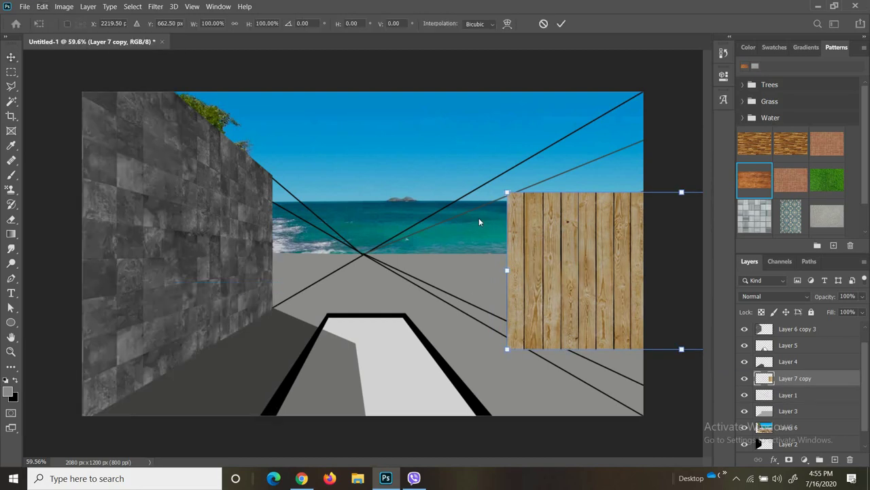
{"action": "left_click_drag", "start_coordinate": [510, 350], "coordinate": [508, 320]}
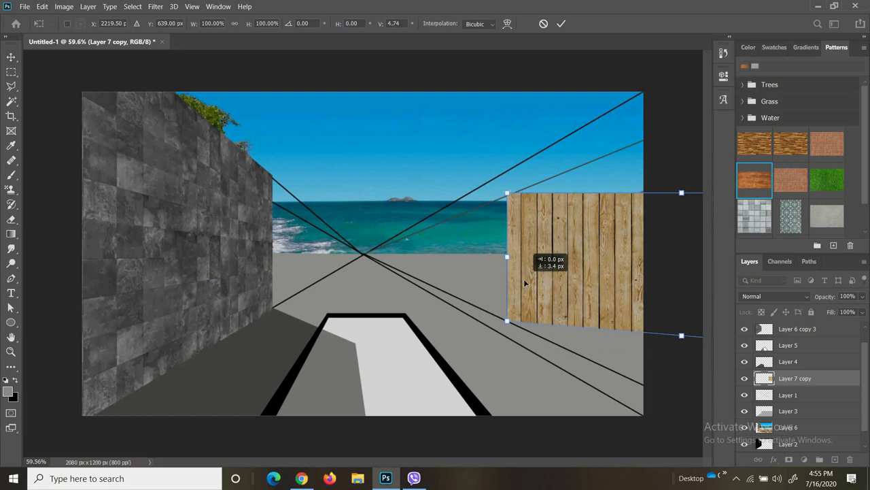
{"action": "scroll", "coordinate": [393, 232], "scroll_direction": "down", "scroll_amount": 3}
{"action": "scroll", "coordinate": [393, 232], "scroll_direction": "down", "scroll_amount": 1}
{"action": "left_click_drag", "start_coordinate": [642, 301], "coordinate": [662, 393]}
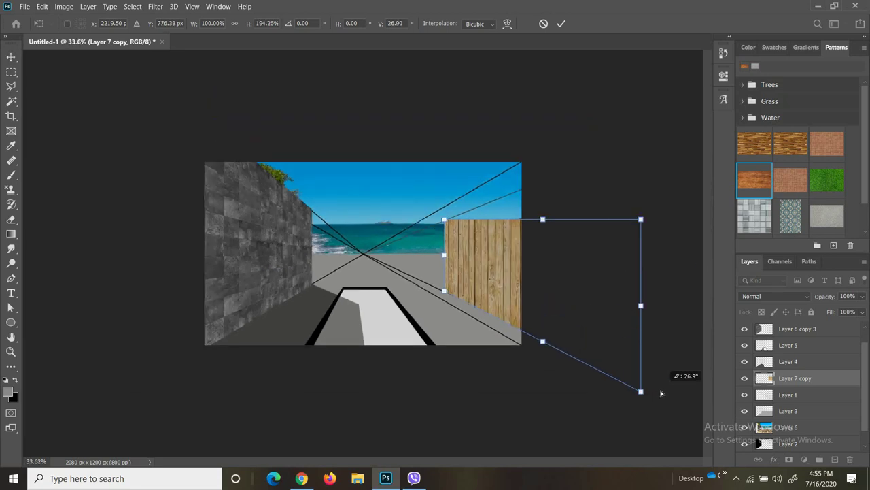
{"action": "left_click_drag", "start_coordinate": [640, 220], "coordinate": [644, 139]}
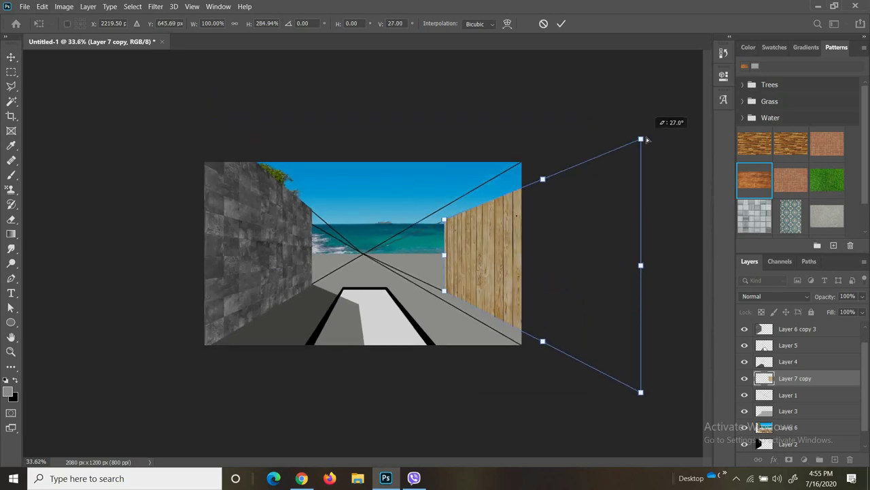
{"action": "scroll", "coordinate": [647, 143], "scroll_direction": "down", "scroll_amount": 2}
{"action": "left_click", "coordinate": [779, 395]}
{"action": "scroll", "coordinate": [768, 416], "scroll_direction": "up", "scroll_amount": 3}
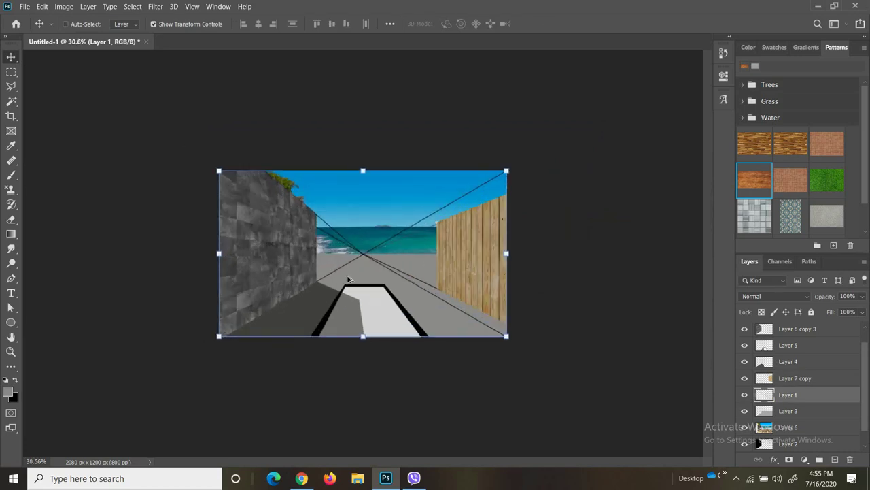
- Hide the perspective guide lines and open slatee.jpg
{"action": "left_click", "coordinate": [745, 395]}
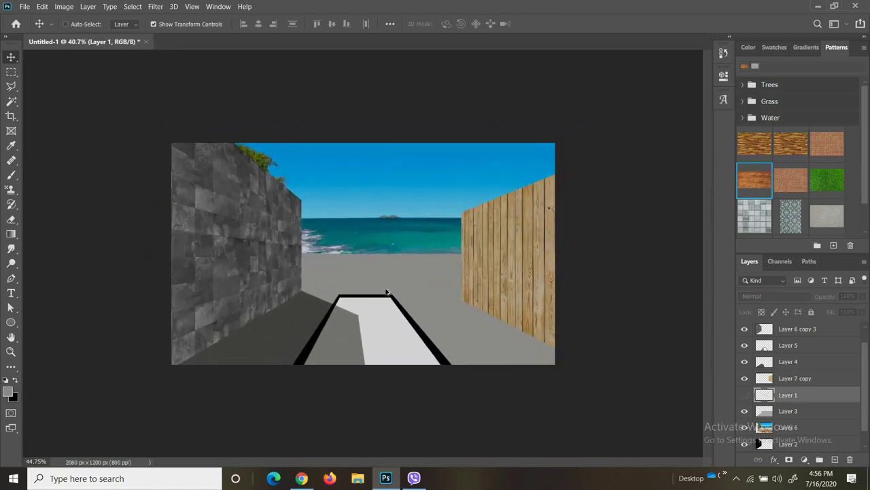
{"action": "key", "text": "w"}
{"action": "scroll", "coordinate": [366, 245], "scroll_direction": "down", "scroll_amount": 2}
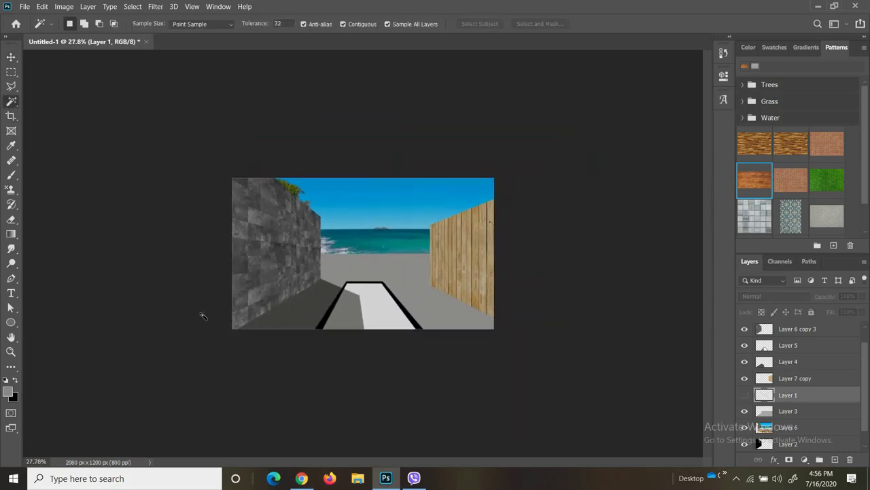
{"action": "left_click", "coordinate": [23, 6]}
{"action": "left_click", "coordinate": [35, 36]}
{"action": "scroll", "coordinate": [233, 95], "scroll_direction": "down", "scroll_amount": 5}
{"action": "scroll", "coordinate": [233, 95], "scroll_direction": "down", "scroll_amount": 2}
{"action": "double_click", "coordinate": [233, 96]}
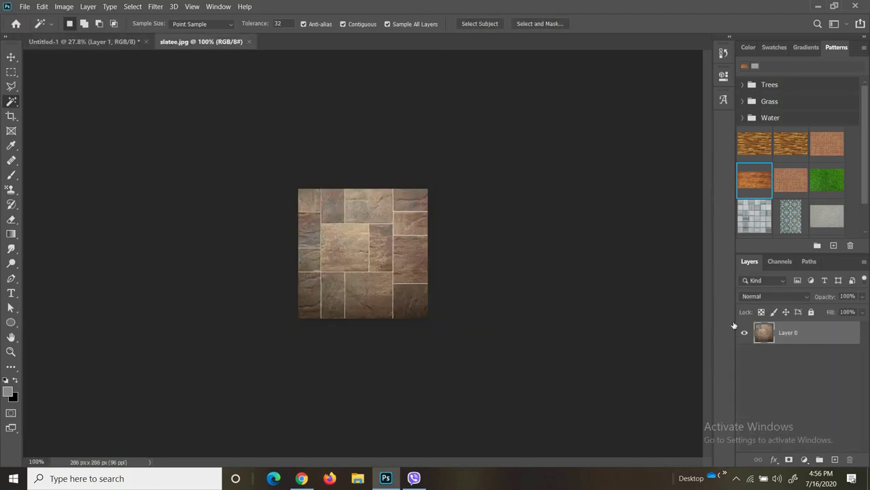
- In the composite, outline the grey ground between the walls with the Polygonal Lasso
{"action": "left_click", "coordinate": [104, 42]}
{"action": "scroll", "coordinate": [112, 159], "scroll_direction": "down", "scroll_amount": 1}
{"action": "key", "text": "l"}
{"action": "scroll", "coordinate": [113, 159], "scroll_direction": "up", "scroll_amount": 1}
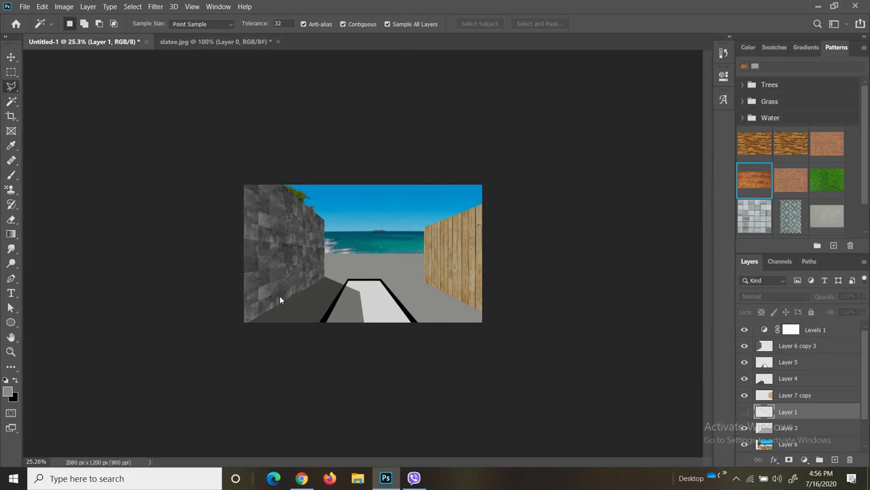
{"action": "scroll", "coordinate": [323, 305], "scroll_direction": "up", "scroll_amount": 2}
{"action": "scroll", "coordinate": [324, 309], "scroll_direction": "up", "scroll_amount": 3}
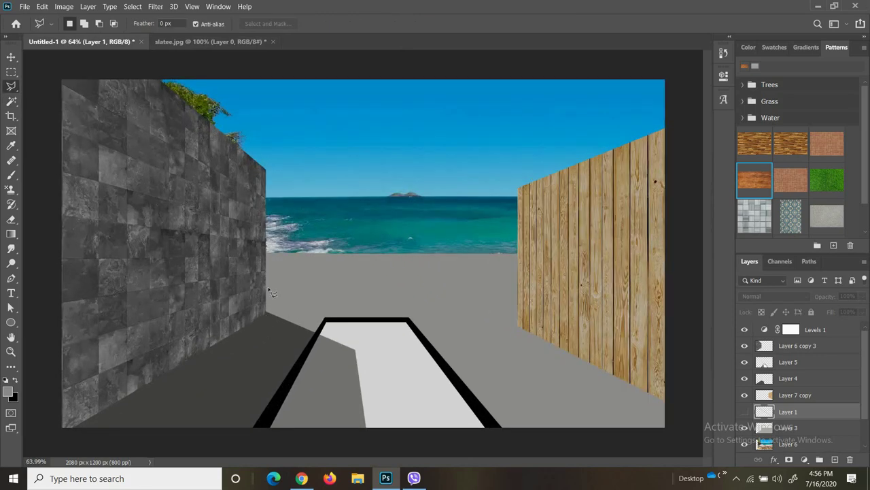
{"action": "left_click", "coordinate": [267, 253]}
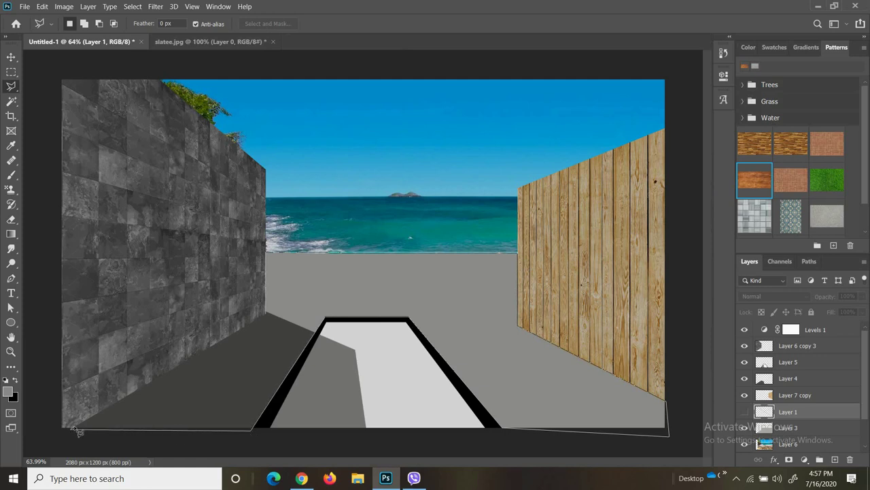
{"action": "left_click", "coordinate": [265, 312]}
{"action": "scroll", "coordinate": [356, 303], "scroll_direction": "down", "scroll_amount": 1}
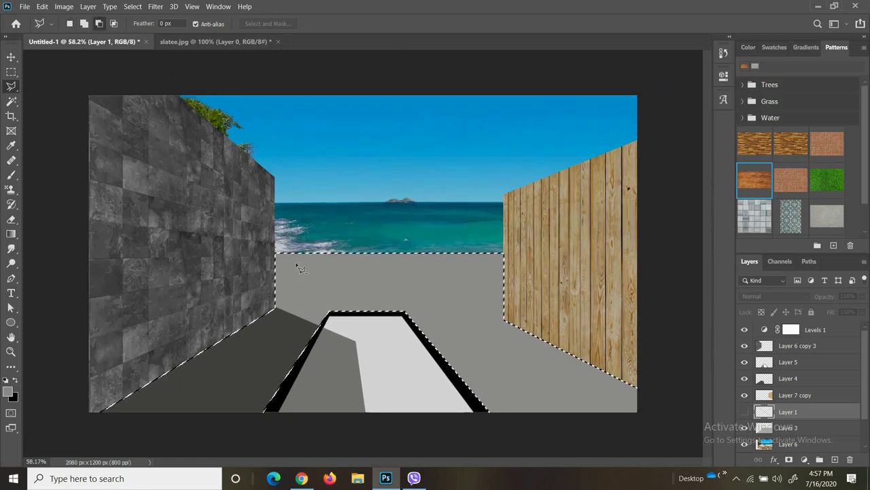
{"action": "scroll", "coordinate": [293, 265], "scroll_direction": "down", "scroll_amount": 2}
- Drag the slate tile into the composite and close slatee.jpg without saving
{"action": "left_click_drag", "start_coordinate": [215, 42], "coordinate": [230, 64]}
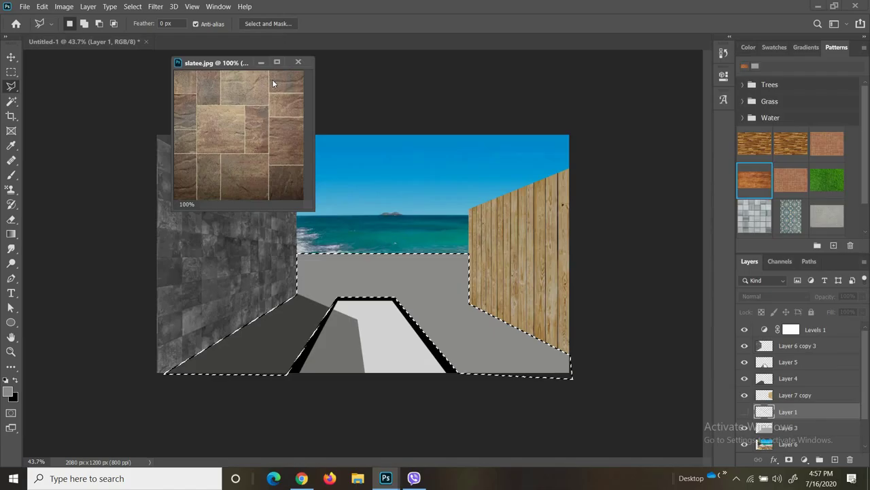
{"action": "left_click", "coordinate": [12, 58]}
{"action": "left_click_drag", "start_coordinate": [217, 132], "coordinate": [366, 138]}
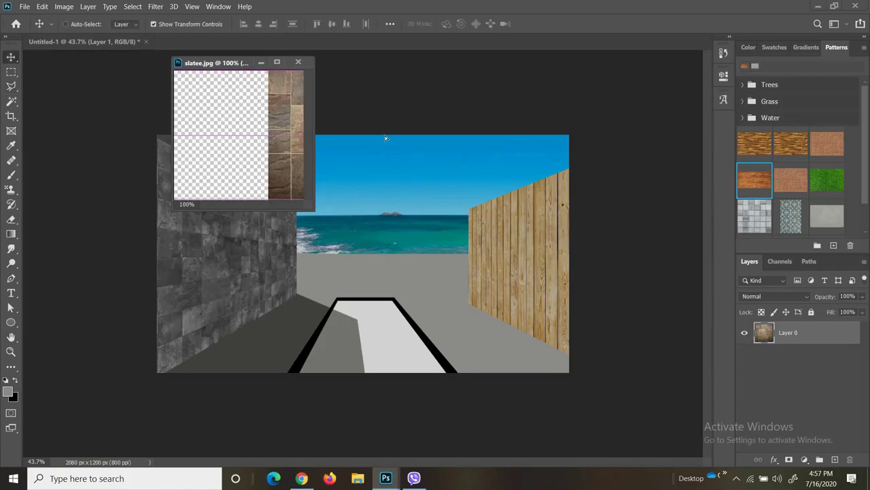
{"action": "left_click", "coordinate": [297, 62]}
{"action": "left_click", "coordinate": [434, 185]}
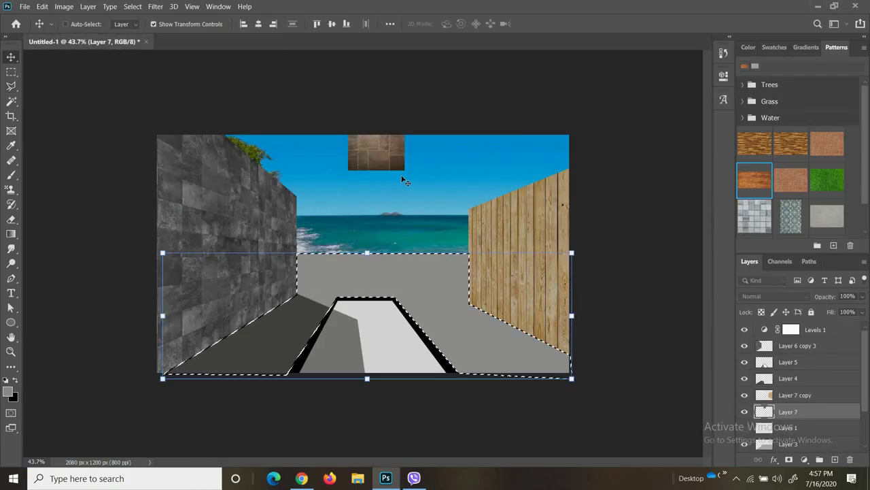
{"action": "left_click_drag", "start_coordinate": [373, 158], "coordinate": [372, 161]}
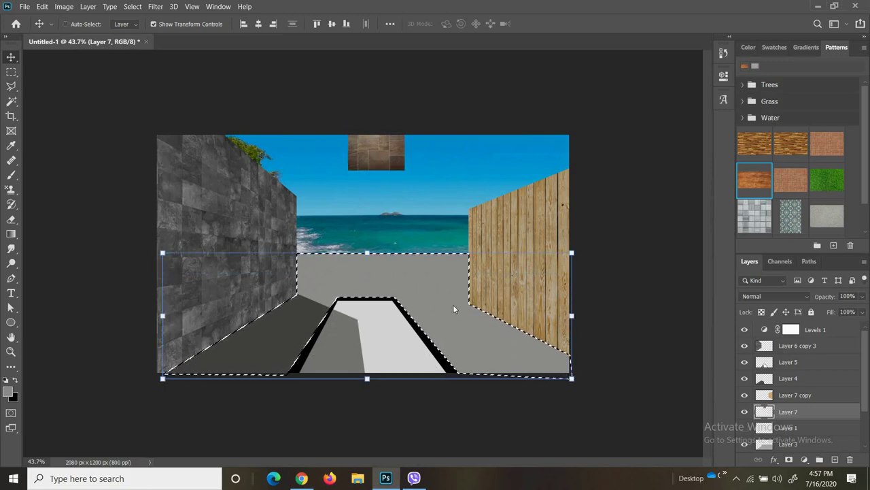
- Check the layers to find the grey ground on Layer 0, then select slate tile Layer 7
{"action": "scroll", "coordinate": [789, 394], "scroll_direction": "down", "scroll_amount": 1}
{"action": "scroll", "coordinate": [789, 395], "scroll_direction": "down", "scroll_amount": 1}
{"action": "left_click", "coordinate": [789, 411]}
{"action": "left_click", "coordinate": [744, 395]}
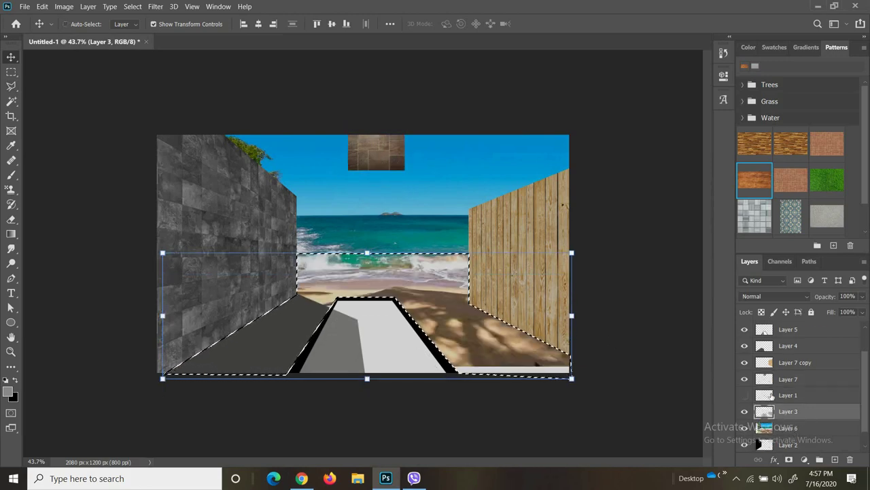
{"action": "left_click", "coordinate": [779, 427]}
{"action": "scroll", "coordinate": [786, 395], "scroll_direction": "down", "scroll_amount": 1}
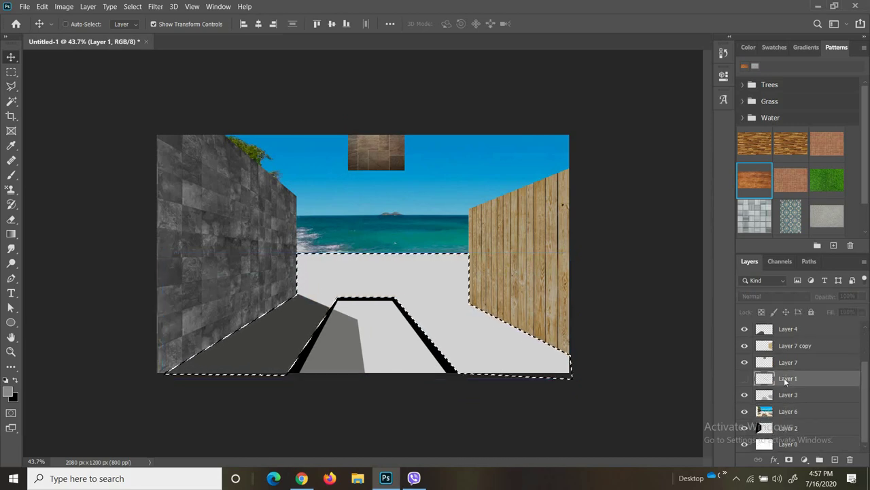
{"action": "left_click", "coordinate": [776, 442]}
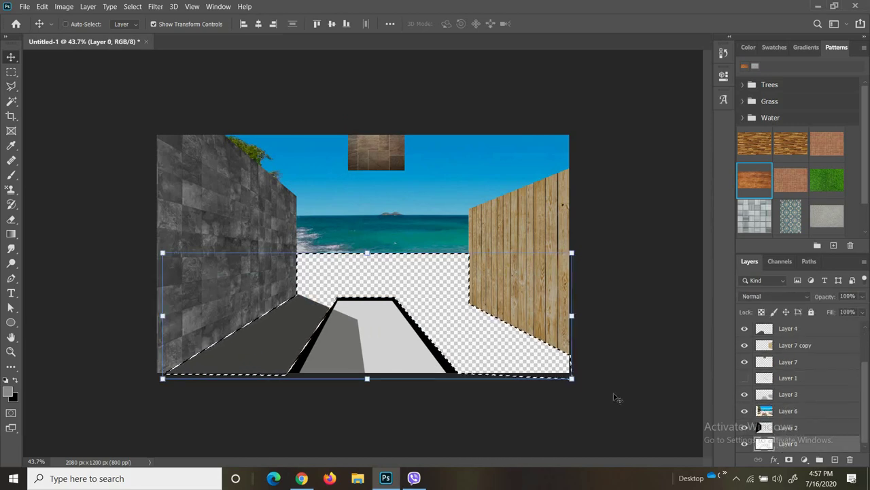
{"action": "left_click", "coordinate": [11, 101]}
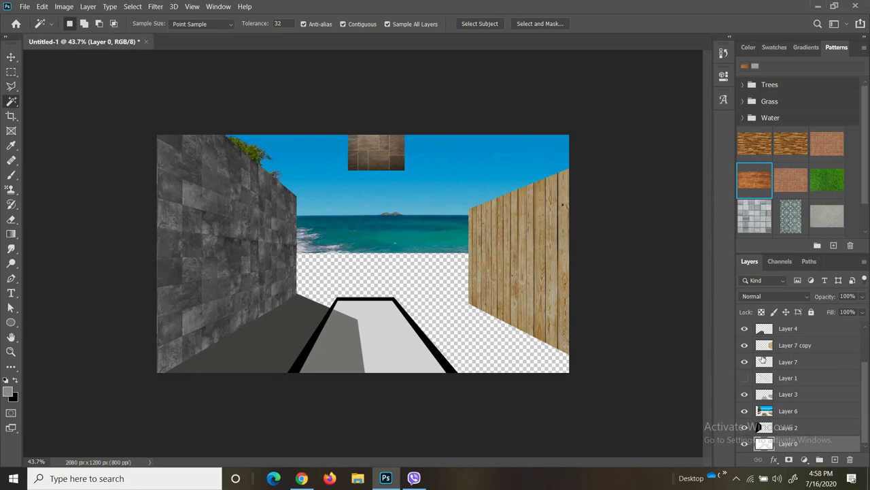
{"action": "left_click", "coordinate": [791, 362]}
{"action": "scroll", "coordinate": [807, 370], "scroll_direction": "up", "scroll_amount": 3}
- Move the slate tile into the scene, duplicate it, and merge the copies into one block
{"action": "left_click", "coordinate": [10, 56]}
{"action": "mouse_move", "coordinate": [372, 156]}
{"action": "left_mouse_down"}
{"action": "mouse_move", "coordinate": [372, 195]}
{"action": "mouse_move", "coordinate": [427, 199]}
{"action": "mouse_move", "coordinate": [286, 194]}
{"action": "left_mouse_up"}
{"action": "mouse_move", "coordinate": [358, 182]}
{"action": "left_mouse_down"}
{"action": "mouse_move", "coordinate": [360, 238]}
{"action": "mouse_move", "coordinate": [429, 237]}
{"action": "left_mouse_up"}
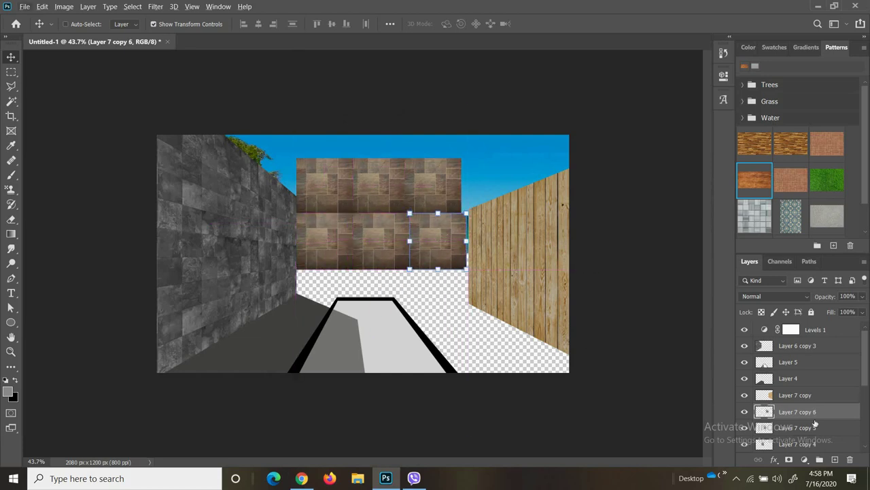
{"action": "scroll", "coordinate": [782, 381], "scroll_direction": "down", "scroll_amount": 2}
{"action": "left_click", "coordinate": [809, 378], "text": "shift"}
{"action": "left_click", "coordinate": [810, 394], "text": "shift"}
{"action": "left_click", "coordinate": [812, 411], "text": "shift"}
{"action": "left_click", "coordinate": [815, 427], "text": "shift"}
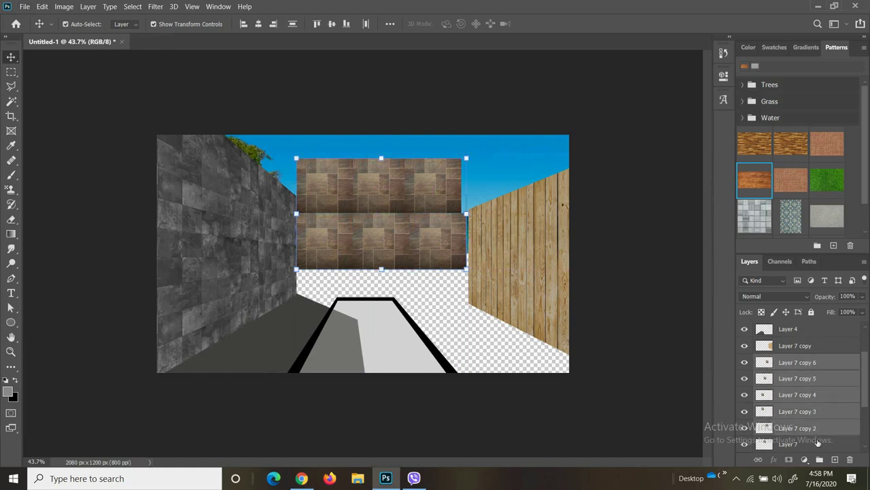
{"action": "right_click", "coordinate": [799, 367]}
{"action": "left_click", "coordinate": [714, 326]}
- Free-transform the merged slate block into a wider perspective floor on the ground
{"action": "left_click_drag", "start_coordinate": [383, 209], "coordinate": [386, 239]}
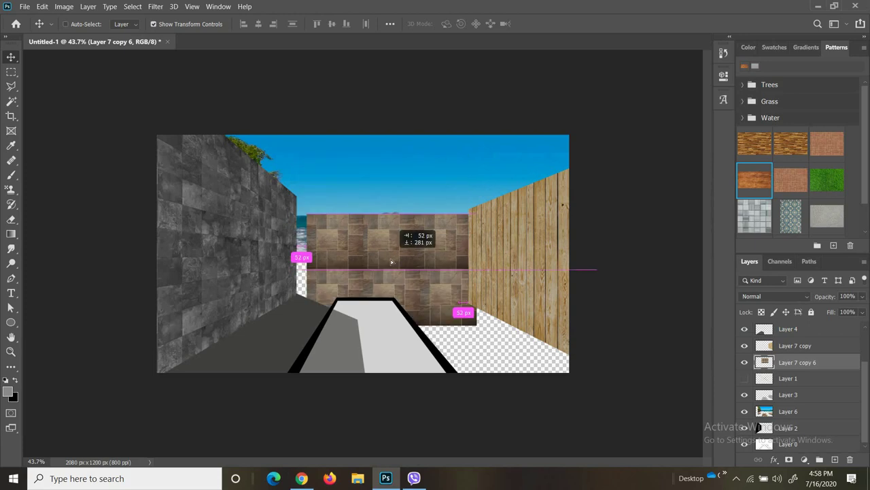
{"action": "right_click", "coordinate": [391, 238]}
{"action": "left_click", "coordinate": [42, 6]}
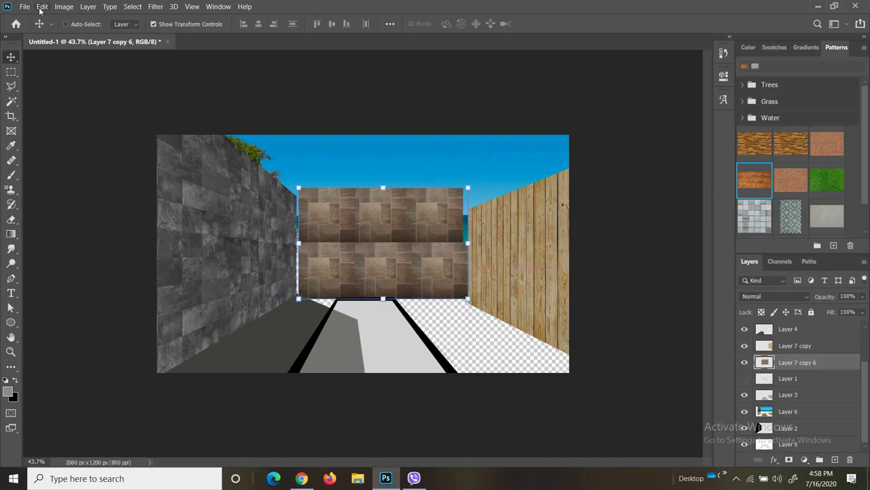
{"action": "left_click", "coordinate": [367, 237]}
{"action": "key", "text": "ctrl+t"}
{"action": "mouse_move", "coordinate": [368, 237]}
{"action": "left_mouse_down"}
{"action": "mouse_move", "coordinate": [374, 321]}
{"action": "mouse_move", "coordinate": [365, 261]}
{"action": "left_mouse_up"}
{"action": "key", "text": "ctrl+0"}
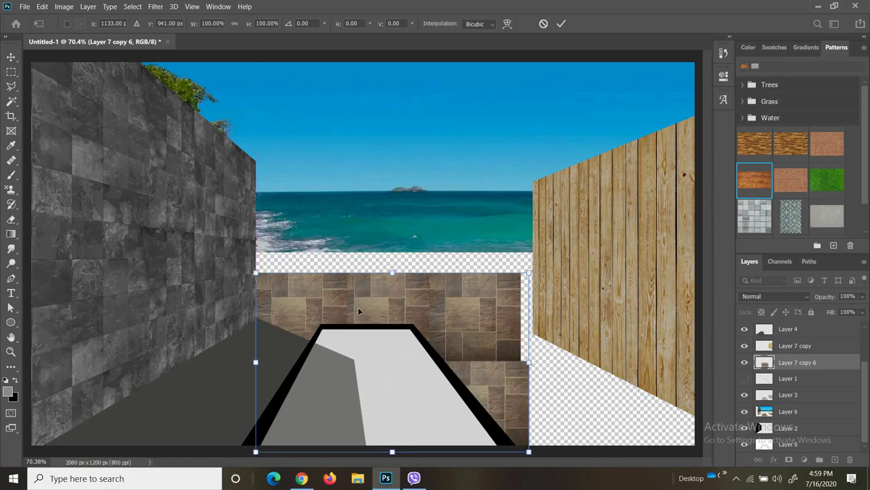
{"action": "left_click_drag", "start_coordinate": [534, 255], "coordinate": [547, 254]}
{"action": "left_click_drag", "start_coordinate": [259, 253], "coordinate": [252, 253]}
{"action": "key", "text": "ctrl+minus"}
{"action": "left_click_drag", "start_coordinate": [291, 366], "coordinate": [160, 364]}
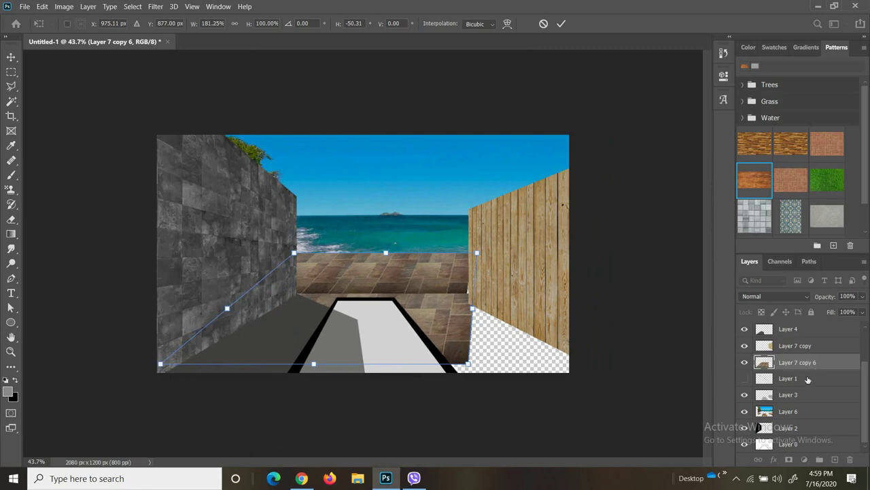
- Reorder the floor layer so it shows between Layer 5 and Layer 4, toggling Levels 1
{"action": "left_click_drag", "start_coordinate": [814, 371], "coordinate": [764, 376]}
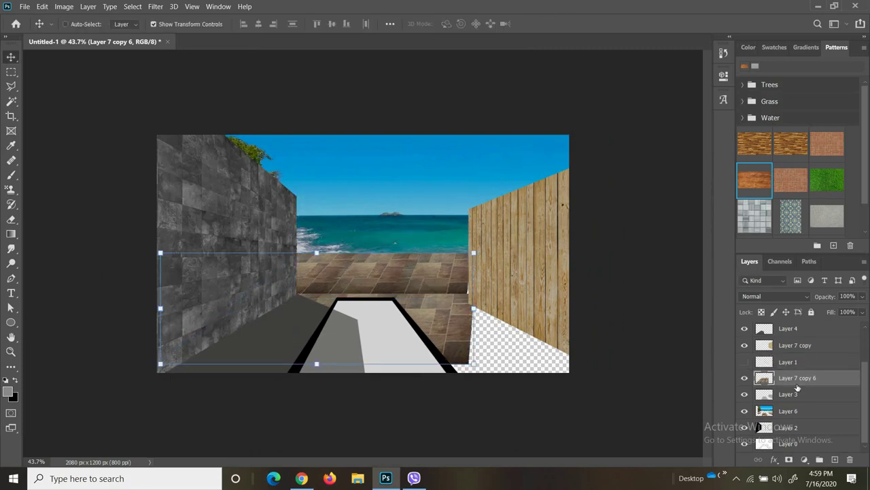
{"action": "left_click_drag", "start_coordinate": [803, 443], "coordinate": [812, 454]}
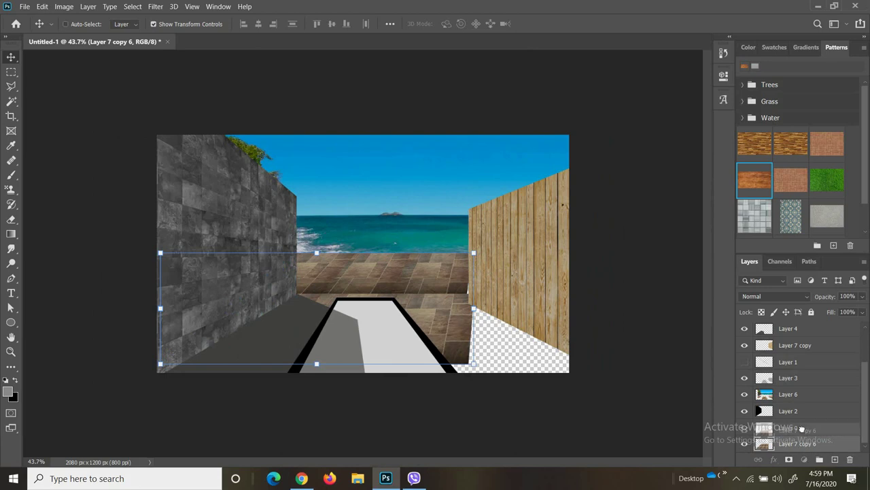
{"action": "scroll", "coordinate": [806, 397], "scroll_direction": "up", "scroll_amount": 2}
{"action": "scroll", "coordinate": [806, 397], "scroll_direction": "up", "scroll_amount": 1}
{"action": "left_click", "coordinate": [745, 330]}
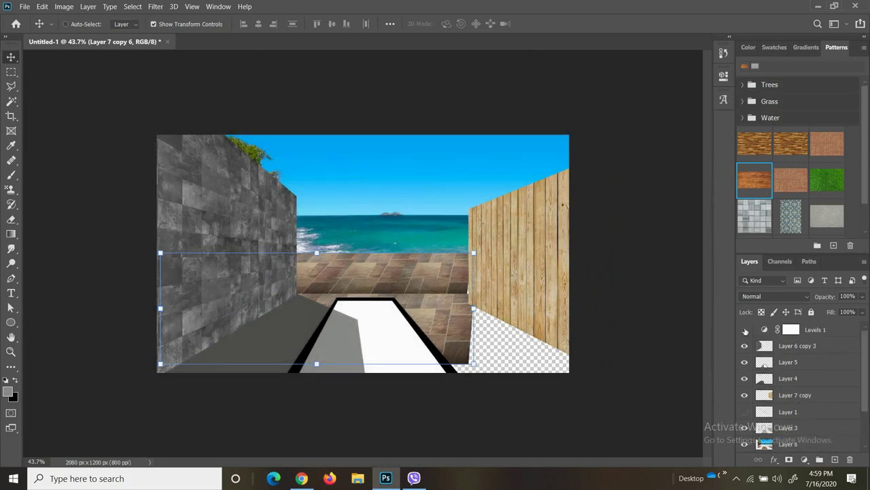
{"action": "left_click_drag", "start_coordinate": [448, 359], "coordinate": [457, 362]}
{"action": "left_click_drag", "start_coordinate": [795, 443], "coordinate": [767, 353]}
{"action": "left_click_drag", "start_coordinate": [404, 279], "coordinate": [404, 276]}
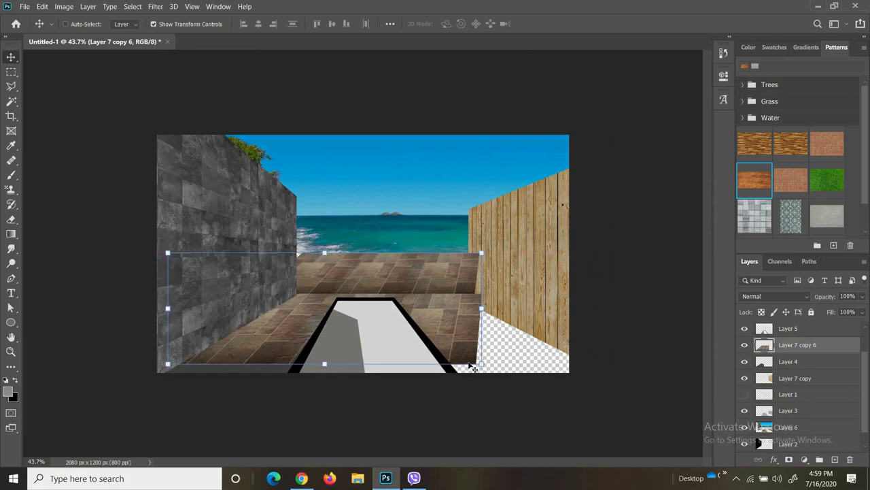
- Skew the floor with Edit > Transform > Skew, pulling both bottom corners outward
{"action": "right_click", "coordinate": [417, 295]}
{"action": "left_click", "coordinate": [42, 6]}
{"action": "left_click", "coordinate": [204, 290]}
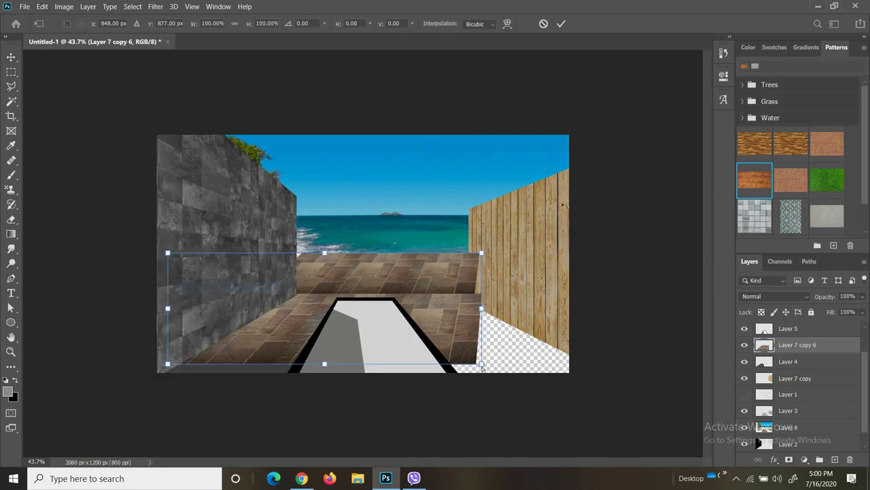
{"action": "left_click_drag", "start_coordinate": [498, 371], "coordinate": [589, 401]}
{"action": "left_click_drag", "start_coordinate": [168, 364], "coordinate": [144, 380]}
{"action": "left_click", "coordinate": [779, 381]}
- Stretch Layer 7 copy 6 down, right and leftward under the stone wall
{"action": "left_click_drag", "start_coordinate": [792, 378], "coordinate": [793, 342]}
{"action": "left_click", "coordinate": [796, 361]}
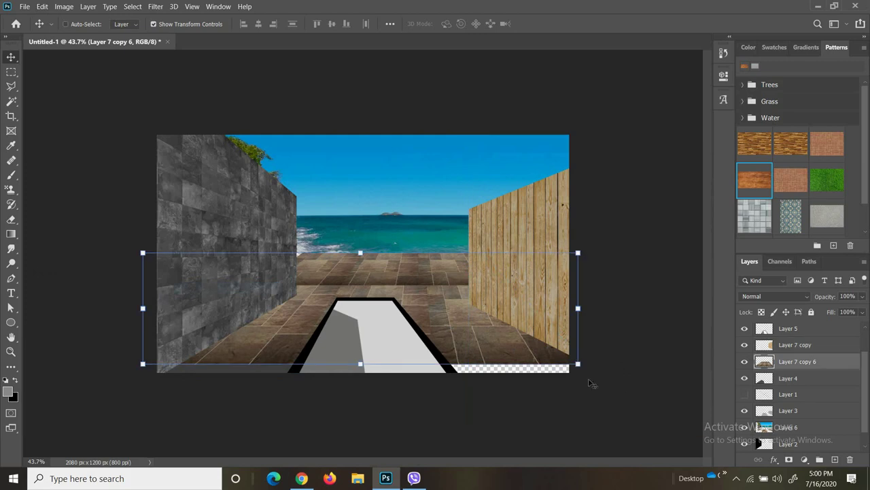
{"action": "key", "text": "ctrl+t"}
{"action": "left_click_drag", "start_coordinate": [576, 363], "coordinate": [584, 382]}
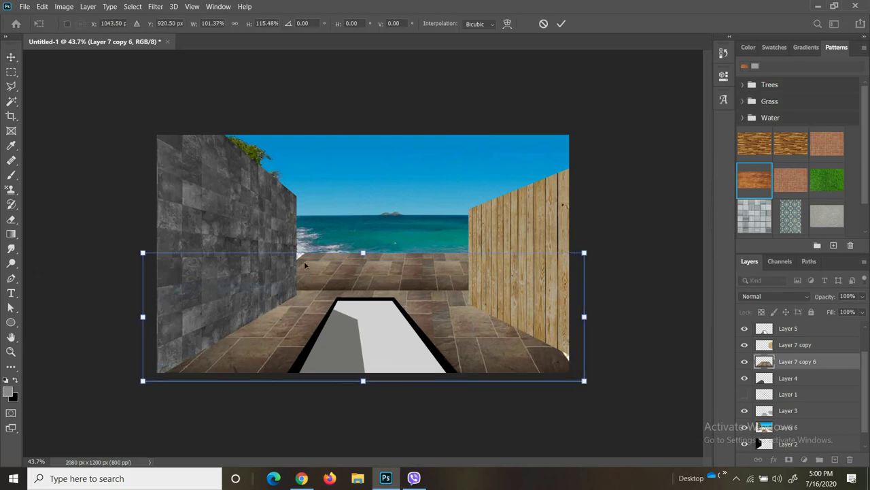
{"action": "left_click_drag", "start_coordinate": [143, 253], "coordinate": [117, 253]}
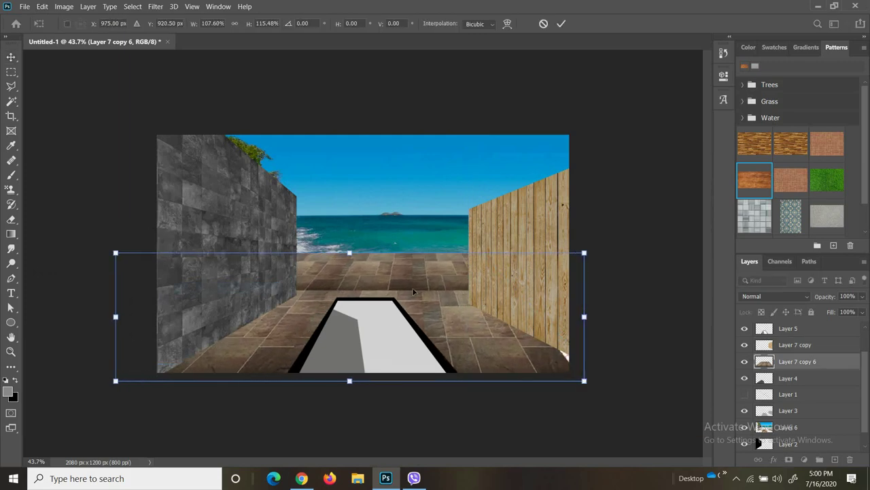
{"action": "scroll", "coordinate": [367, 294], "scroll_direction": "down", "scroll_amount": 1}
{"action": "scroll", "coordinate": [476, 285], "scroll_direction": "down", "scroll_amount": 2}
{"action": "key", "text": "Return"}
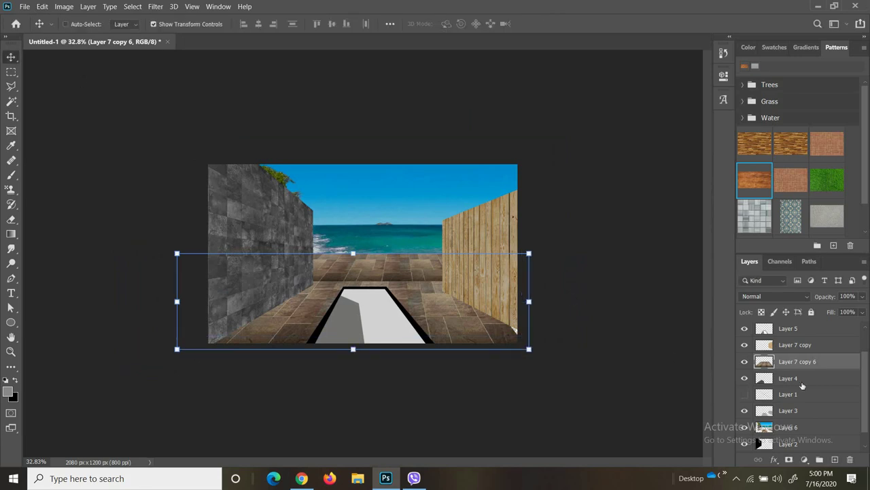
- Move Layer 4 above the floor and set its blend mode to Multiply
{"action": "left_click", "coordinate": [798, 382]}
{"action": "scroll", "coordinate": [795, 381], "scroll_direction": "down", "scroll_amount": 2}
{"action": "left_click_drag", "start_coordinate": [794, 380], "coordinate": [792, 364]}
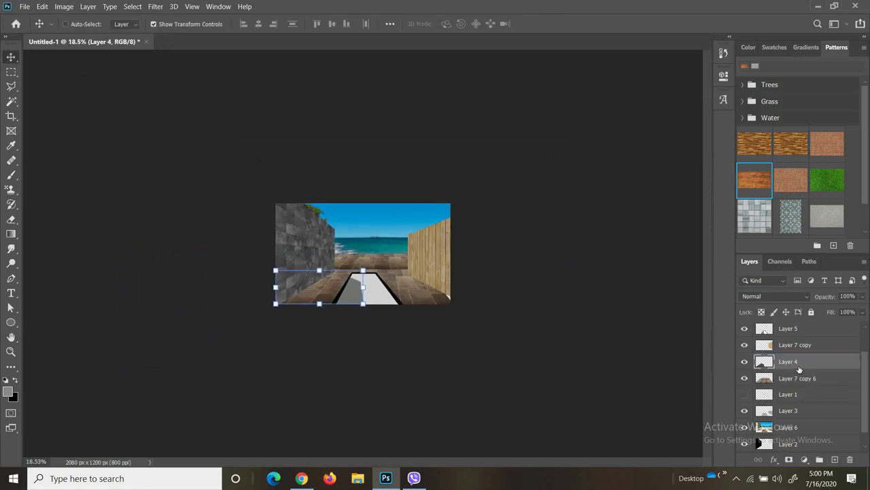
{"action": "left_click", "coordinate": [808, 299]}
{"action": "left_click", "coordinate": [776, 224]}
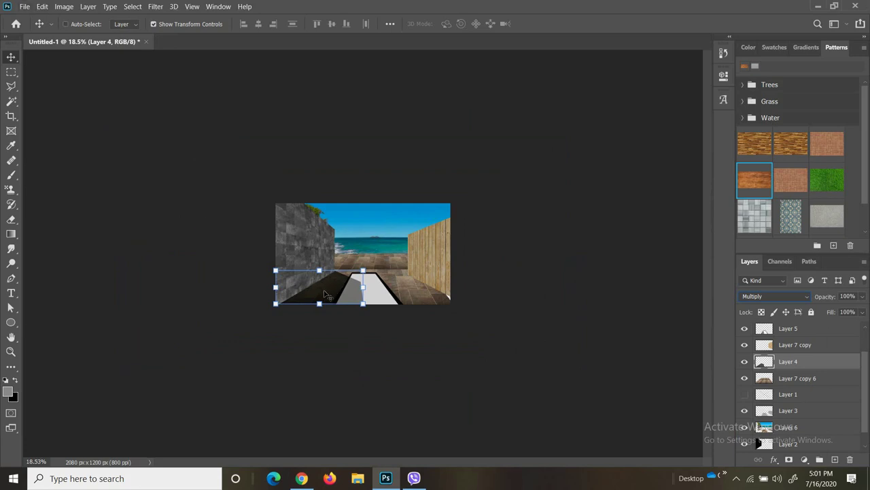
- Open the pool photo sp.jpg via File > Open
{"action": "left_click", "coordinate": [789, 395]}
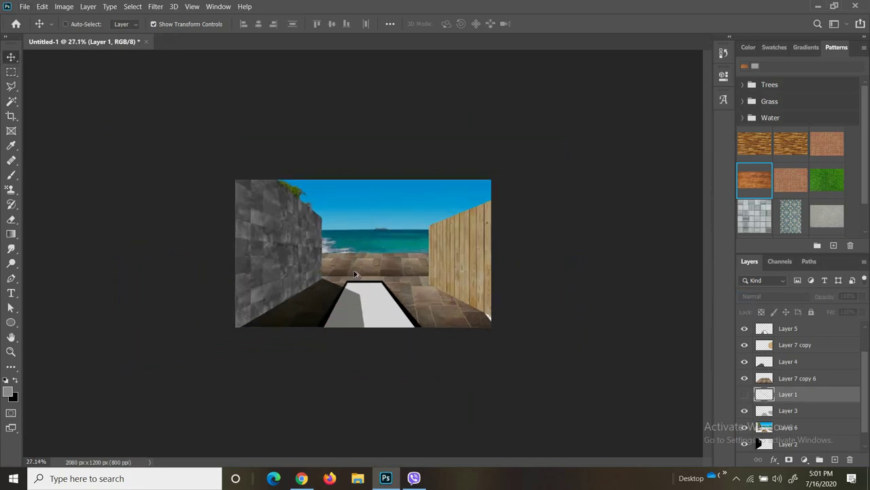
{"action": "scroll", "coordinate": [208, 187], "scroll_direction": "up", "scroll_amount": 3}
{"action": "scroll", "coordinate": [207, 187], "scroll_direction": "up", "scroll_amount": 1}
{"action": "left_click", "coordinate": [27, 9]}
{"action": "left_click", "coordinate": [91, 43]}
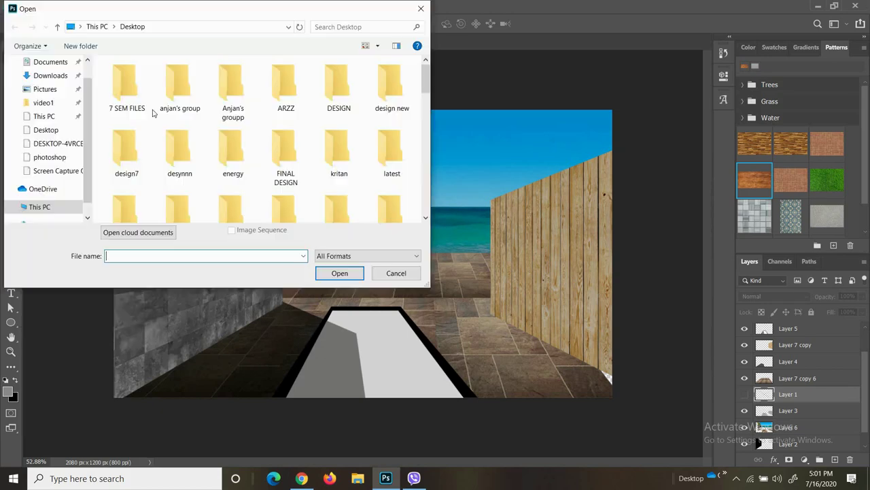
{"action": "scroll", "coordinate": [310, 132], "scroll_direction": "down", "scroll_amount": 5}
{"action": "scroll", "coordinate": [309, 131], "scroll_direction": "down", "scroll_amount": 1}
{"action": "left_click", "coordinate": [344, 274]}
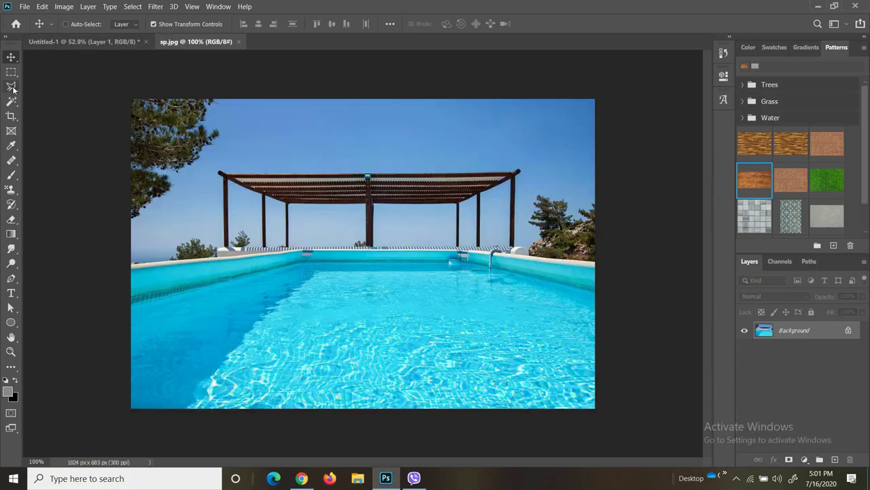
- Crop sp.jpg to the water, trimming the sky, pergola and sides
{"action": "left_click", "coordinate": [11, 116]}
{"action": "left_click_drag", "start_coordinate": [363, 98], "coordinate": [356, 180]}
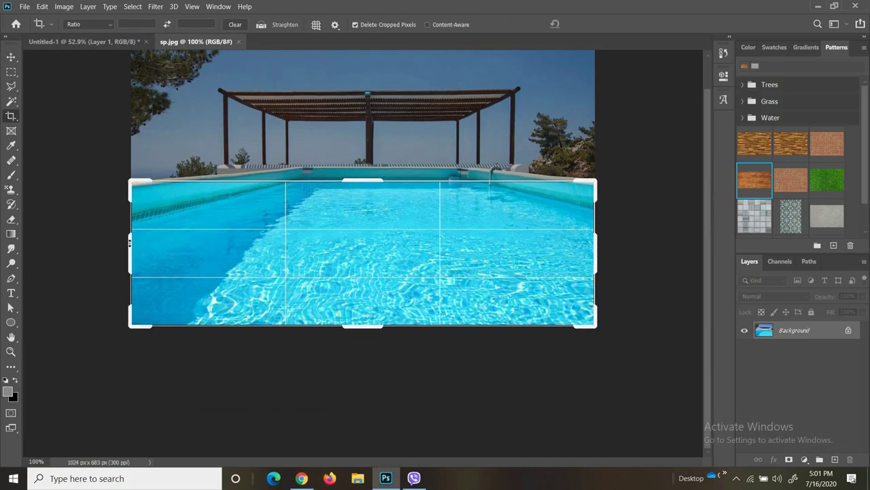
{"action": "left_click_drag", "start_coordinate": [131, 251], "coordinate": [207, 251]}
{"action": "left_click_drag", "start_coordinate": [513, 250], "coordinate": [465, 245]}
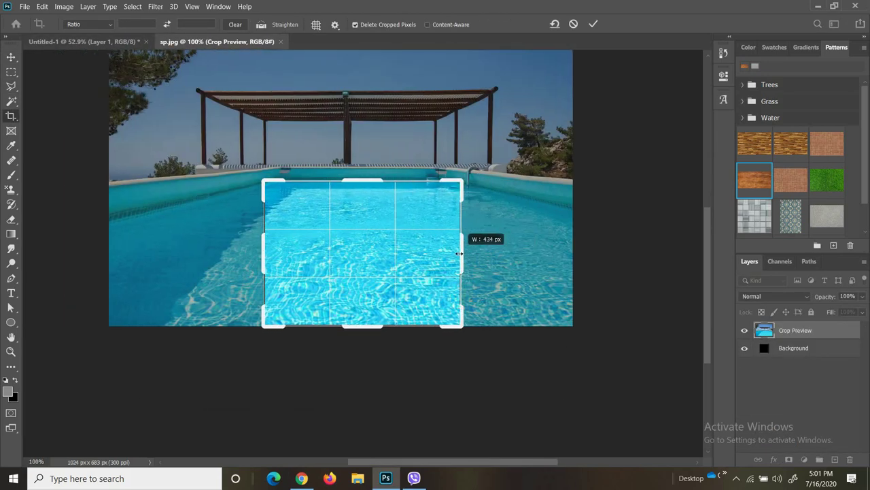
{"action": "left_click", "coordinate": [11, 56]}
- Drag the cropped water into Untitled-1 and close sp.jpg without saving
{"action": "left_click_drag", "start_coordinate": [189, 44], "coordinate": [265, 84]}
{"action": "left_click_drag", "start_coordinate": [267, 165], "coordinate": [402, 109]}
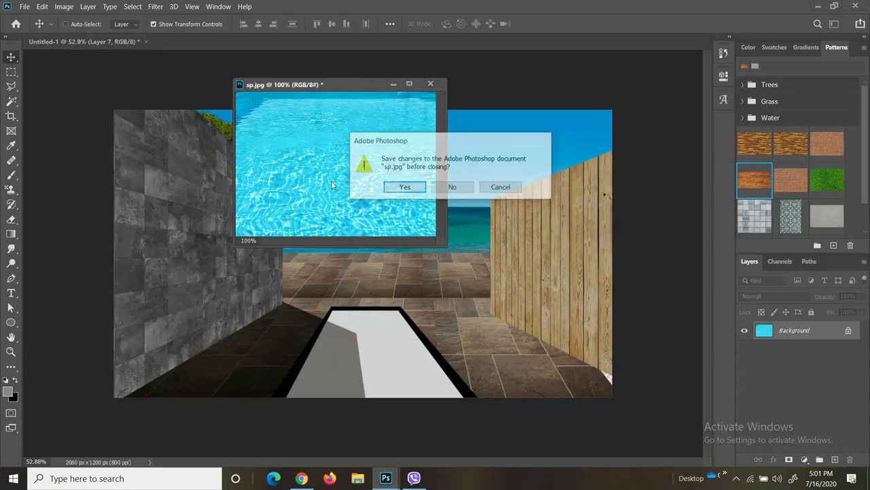
{"action": "left_click", "coordinate": [454, 190]}
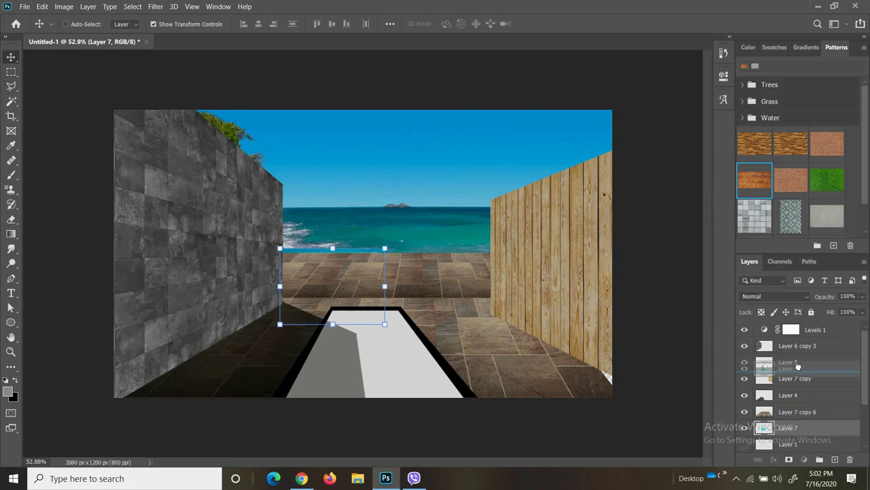
- Move Layer 7 above Layer 5 and position the water over the pool
{"action": "left_click_drag", "start_coordinate": [798, 381], "coordinate": [795, 355]}
{"action": "mouse_move", "coordinate": [327, 272]}
{"action": "left_mouse_down"}
{"action": "mouse_move", "coordinate": [368, 325]}
{"action": "mouse_move", "coordinate": [323, 331]}
{"action": "left_mouse_up"}
{"action": "right_click", "coordinate": [363, 331]}
{"action": "left_click", "coordinate": [39, 9]}
{"action": "left_click", "coordinate": [197, 321]}
- Transform the water's corners to match the trapezoid pool outline
{"action": "scroll", "coordinate": [379, 342], "scroll_direction": "up", "scroll_amount": 3}
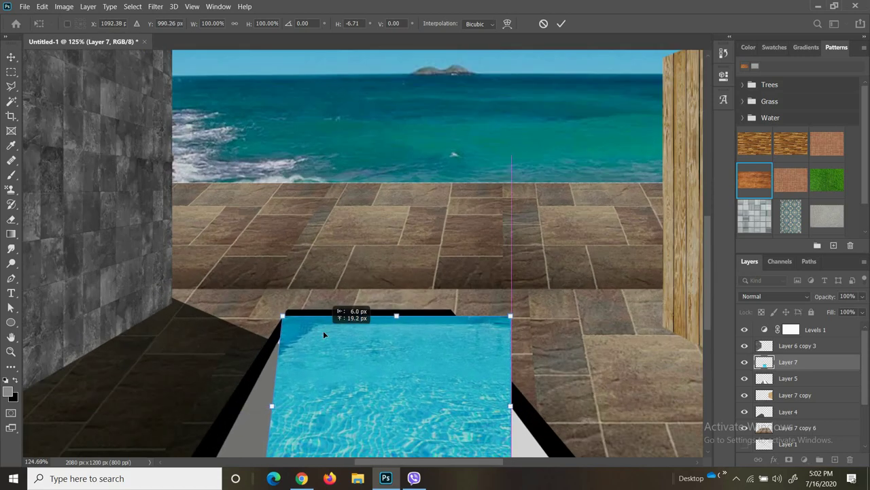
{"action": "left_click_drag", "start_coordinate": [510, 317], "coordinate": [444, 332]}
{"action": "scroll", "coordinate": [365, 250], "scroll_direction": "down", "scroll_amount": 4}
{"action": "mouse_move", "coordinate": [313, 398]}
{"action": "left_mouse_down"}
{"action": "mouse_move", "coordinate": [291, 417]}
{"action": "mouse_move", "coordinate": [224, 427]}
{"action": "left_mouse_up"}
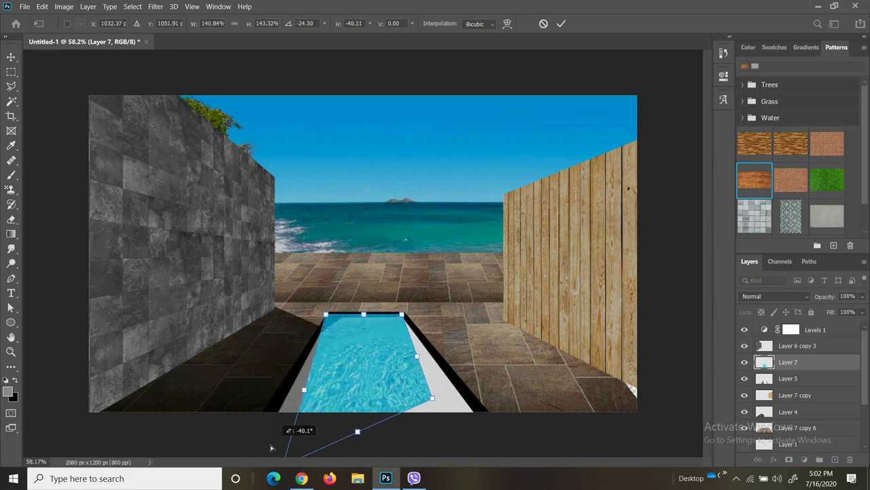
{"action": "left_click_drag", "start_coordinate": [332, 325], "coordinate": [318, 327]}
{"action": "scroll", "coordinate": [330, 321], "scroll_direction": "up", "scroll_amount": 3}
{"action": "scroll", "coordinate": [324, 331], "scroll_direction": "up", "scroll_amount": 3}
{"action": "scroll", "coordinate": [356, 265], "scroll_direction": "down", "scroll_amount": 3}
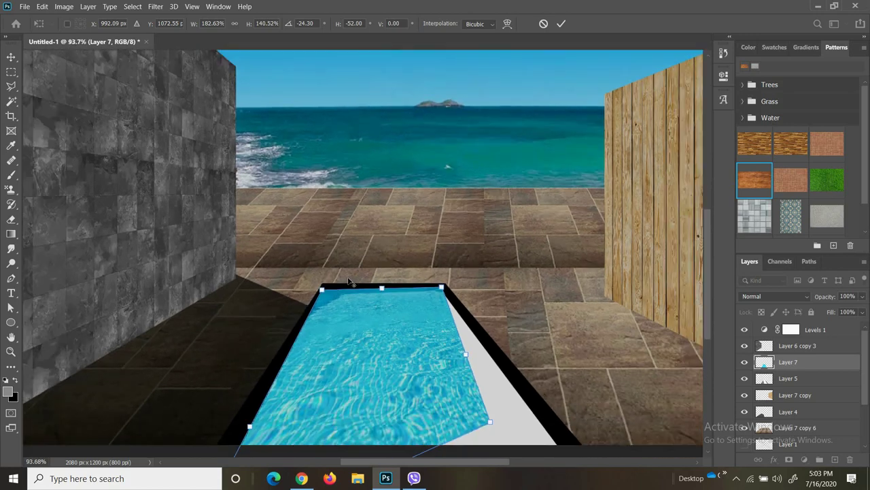
{"action": "mouse_move", "coordinate": [449, 421]}
{"action": "left_mouse_down"}
{"action": "mouse_move", "coordinate": [468, 446]}
{"action": "mouse_move", "coordinate": [510, 428]}
{"action": "mouse_move", "coordinate": [479, 420]}
{"action": "left_mouse_up"}
{"action": "scroll", "coordinate": [509, 427], "scroll_direction": "down", "scroll_amount": 1}
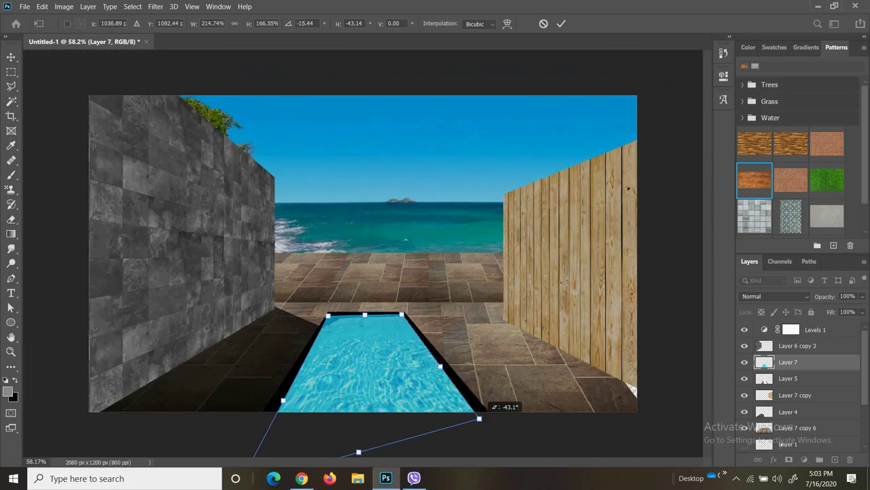
{"action": "key", "text": "Return"}
- Skew the water layer further so it fits inside the pool's black rim
{"action": "left_click", "coordinate": [367, 360], "text": "ctrl"}
{"action": "right_click", "coordinate": [360, 355]}
{"action": "left_click", "coordinate": [42, 6]}
{"action": "mouse_move", "coordinate": [60, 252]}
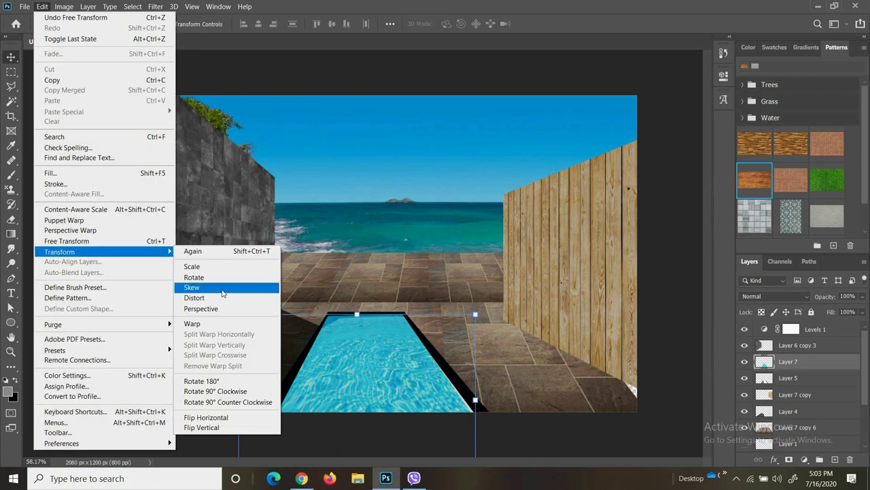
{"action": "left_click", "coordinate": [223, 288]}
{"action": "left_click_drag", "start_coordinate": [462, 446], "coordinate": [462, 448]}
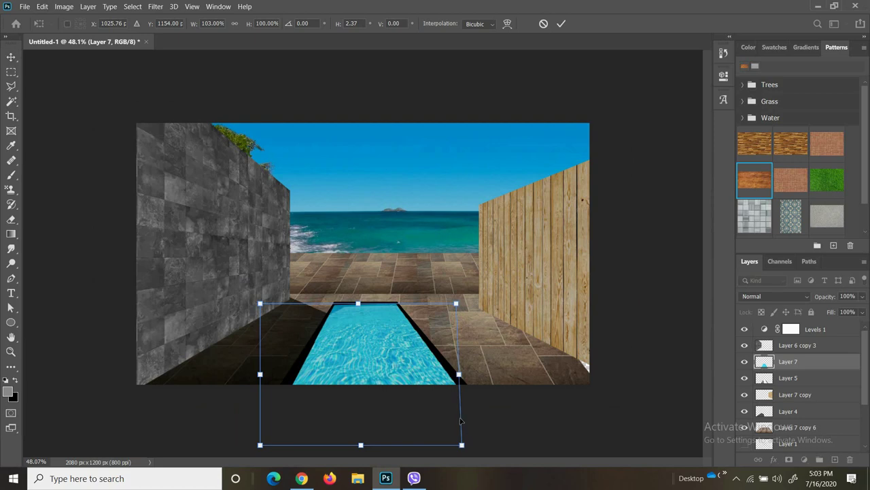
{"action": "left_click", "coordinate": [789, 443]}
{"action": "key", "text": "ctrl+minus"}
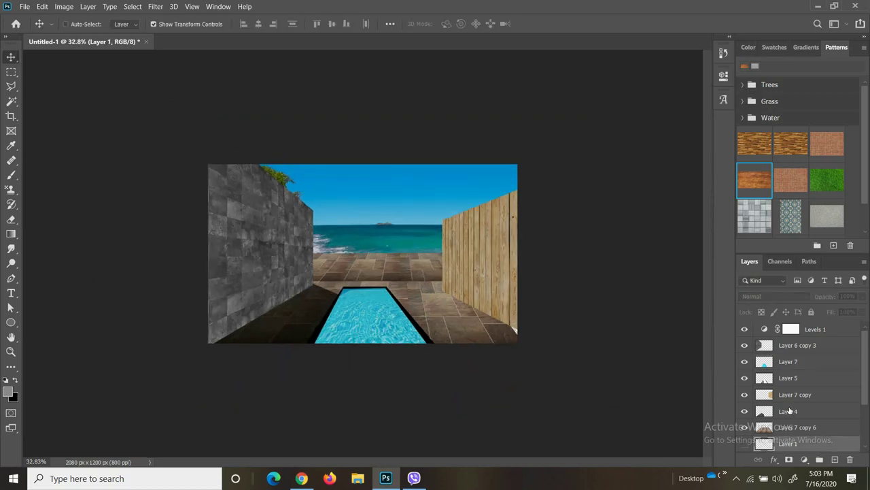
- Move the shadow Layer 4 above the pool water Layer 7
{"action": "left_click_drag", "start_coordinate": [796, 415], "coordinate": [789, 365]}
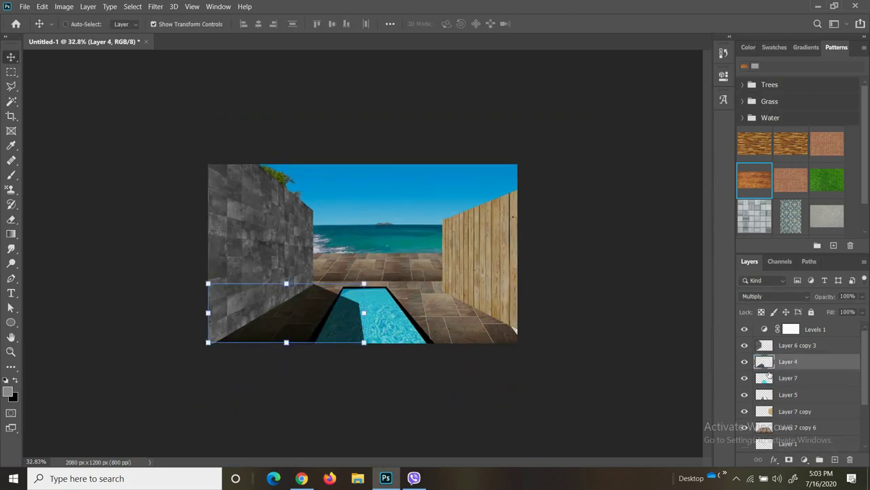
{"action": "scroll", "coordinate": [330, 326], "scroll_direction": "up", "scroll_amount": 2}
{"action": "scroll", "coordinate": [323, 347], "scroll_direction": "down", "scroll_amount": 2}
{"action": "left_click", "coordinate": [788, 378]}
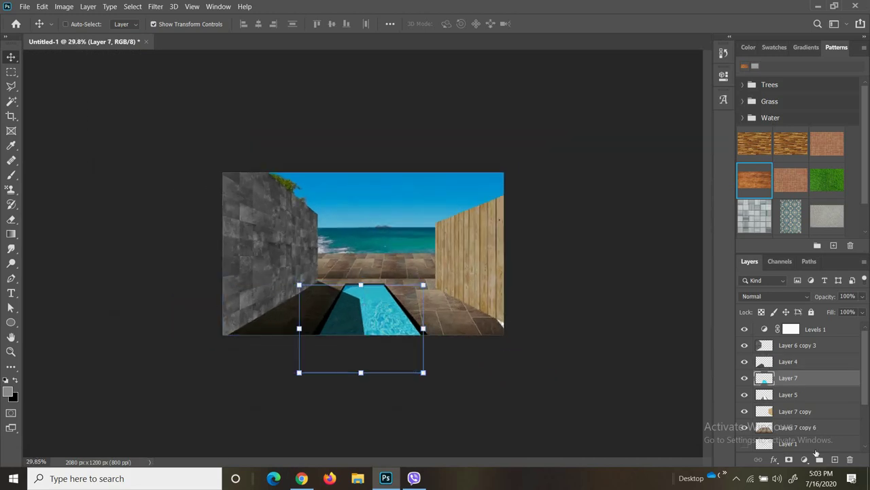
- Add a Curves adjustment layer and pull the RGB curve down to darken the scene
{"action": "left_click", "coordinate": [804, 459]}
{"action": "left_click", "coordinate": [724, 74]}
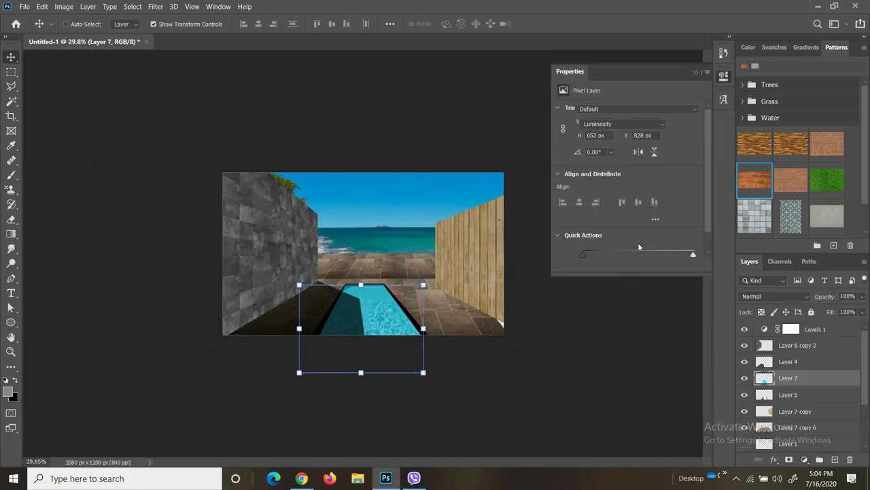
{"action": "left_click_drag", "start_coordinate": [621, 211], "coordinate": [620, 239]}
{"action": "left_click", "coordinate": [695, 72]}
{"action": "scroll", "coordinate": [335, 251], "scroll_direction": "down", "scroll_amount": 1}
{"action": "scroll", "coordinate": [335, 251], "scroll_direction": "up", "scroll_amount": 1}
{"action": "scroll", "coordinate": [335, 251], "scroll_direction": "up", "scroll_amount": 1}
{"action": "scroll", "coordinate": [334, 251], "scroll_direction": "down", "scroll_amount": 1}
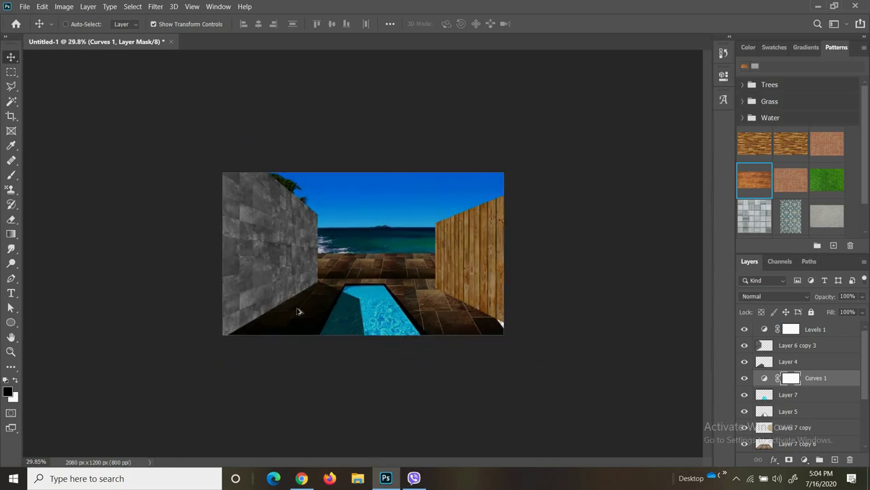
{"action": "scroll", "coordinate": [269, 234], "scroll_direction": "up", "scroll_amount": 2}
{"action": "scroll", "coordinate": [269, 235], "scroll_direction": "up", "scroll_amount": 2}
- Lasso a window shape on the stone wall Layer 6 copy 3 and delete it
{"action": "key", "text": "l"}
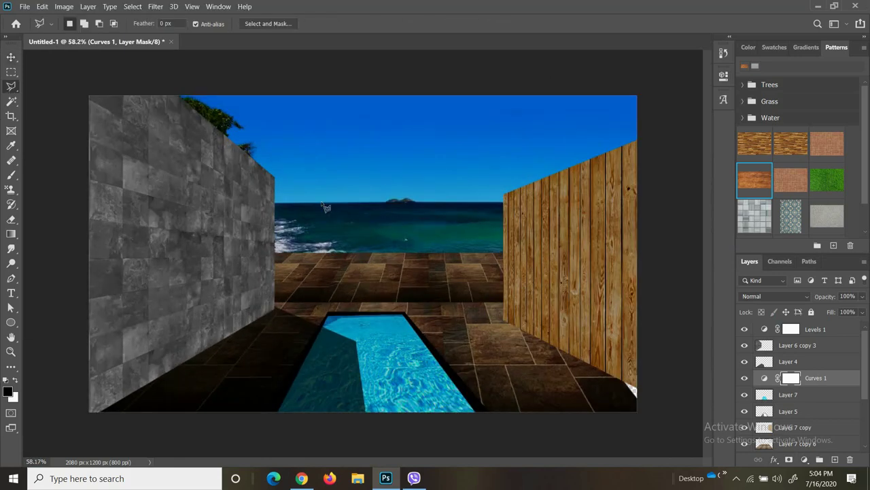
{"action": "scroll", "coordinate": [269, 234], "scroll_direction": "up", "scroll_amount": 1}
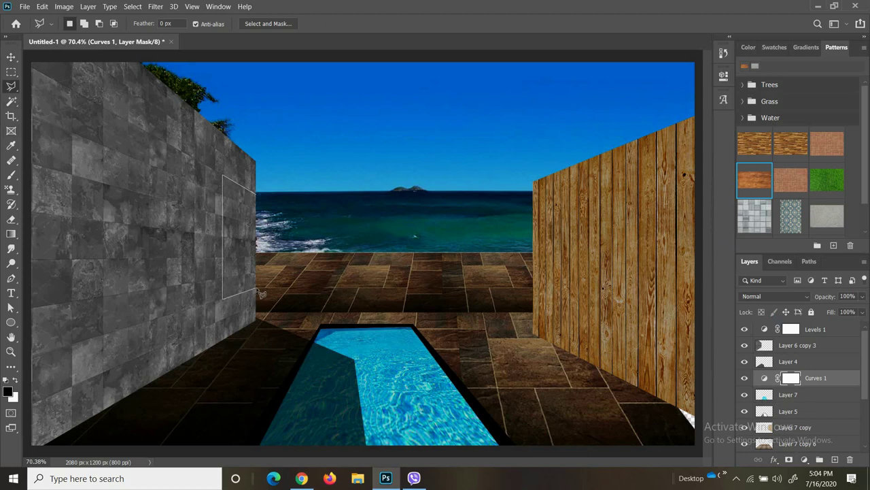
{"action": "left_click", "coordinate": [261, 201]}
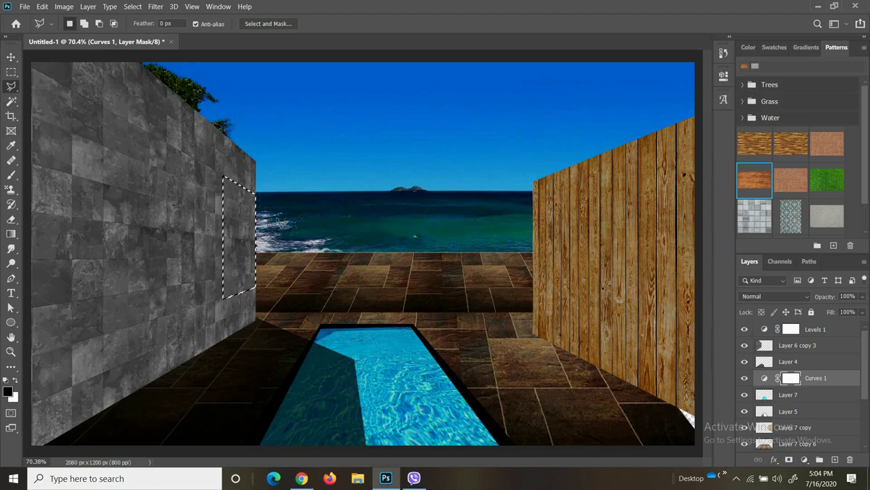
{"action": "left_click", "coordinate": [769, 347]}
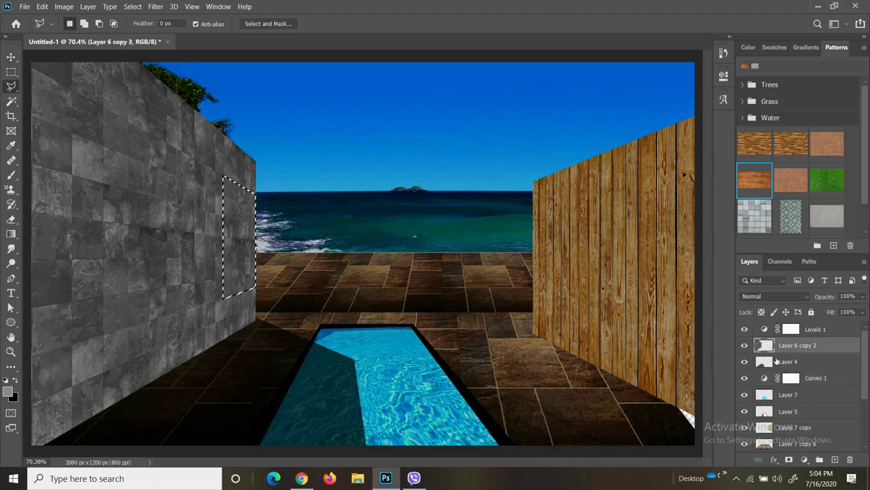
{"action": "key", "text": "Delete"}
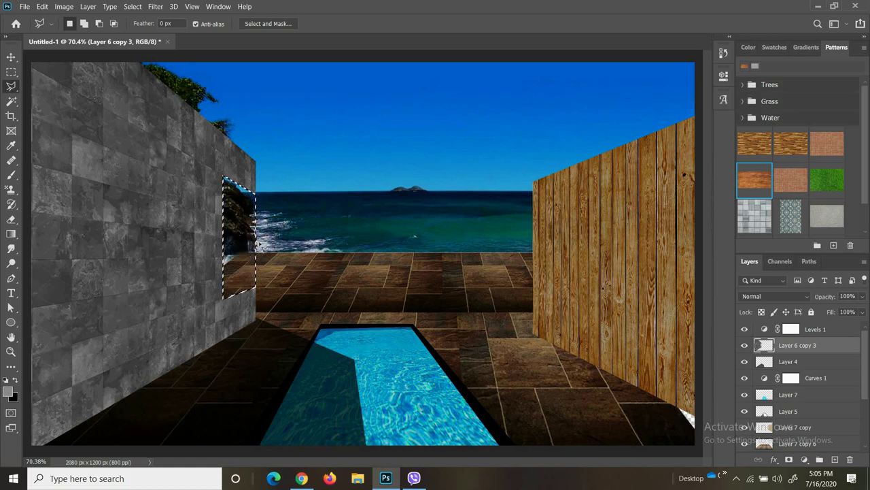
{"action": "key", "text": "ctrl+d"}
- Select the floor layer Layer 7 copy 6 for free transform
{"action": "scroll", "coordinate": [796, 394], "scroll_direction": "down", "scroll_amount": 2}
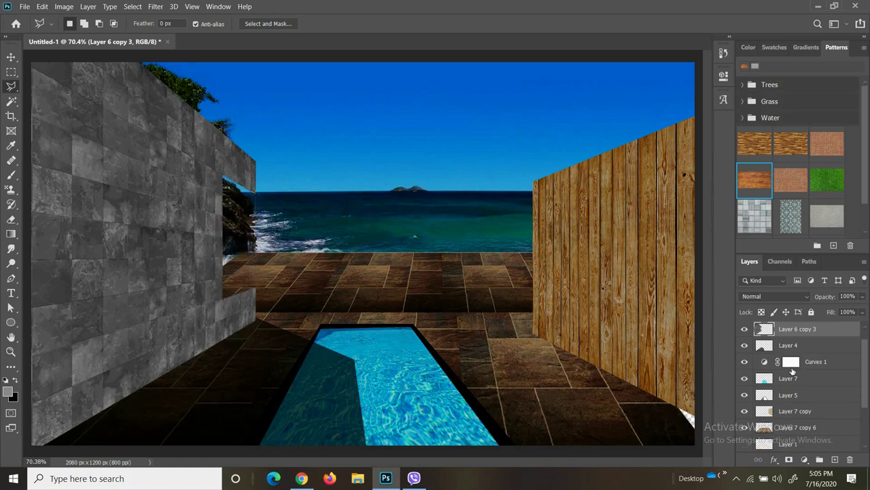
{"action": "left_click", "coordinate": [790, 411]}
{"action": "key", "text": "ctrl+t"}
- Widen the Layer 7 copy 6 floor leftward to 103.38% and apply it
{"action": "scroll", "coordinate": [108, 307], "scroll_direction": "down", "scroll_amount": 3}
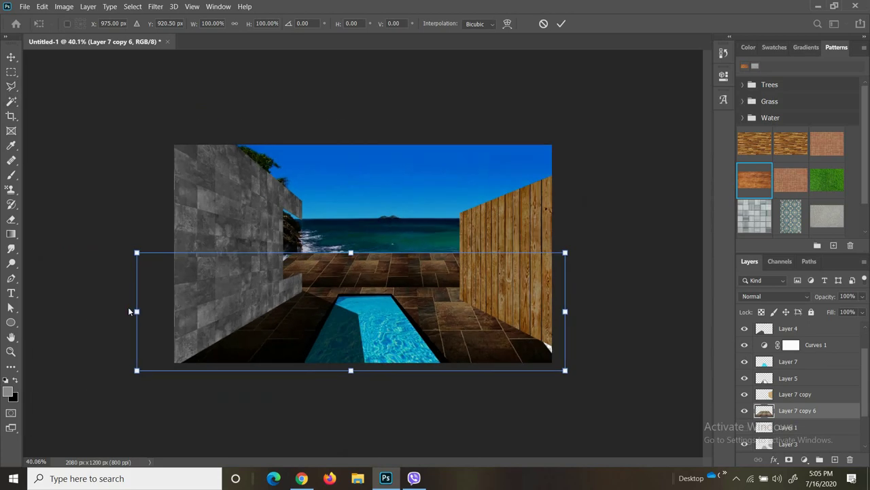
{"action": "mouse_move", "coordinate": [136, 311]}
{"action": "left_mouse_down"}
{"action": "mouse_move", "coordinate": [104, 311]}
{"action": "mouse_move", "coordinate": [121, 311]}
{"action": "left_mouse_up"}
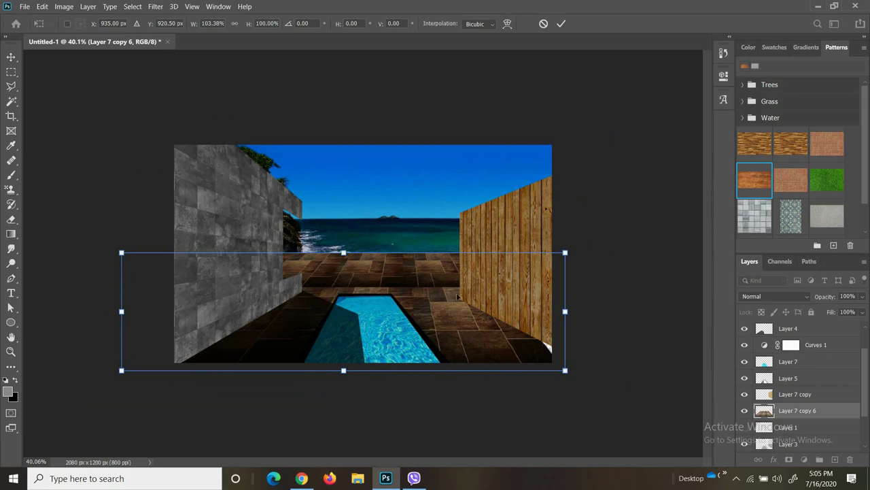
{"action": "left_click", "coordinate": [42, 9]}
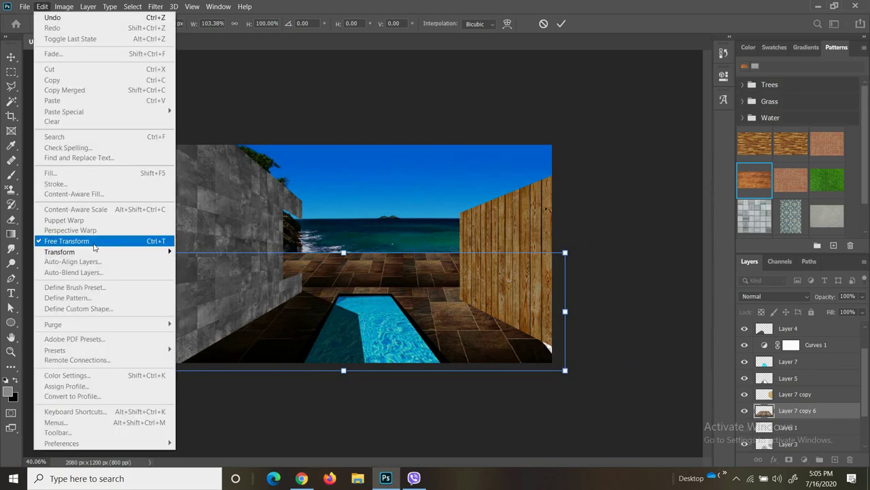
{"action": "left_click", "coordinate": [426, 315]}
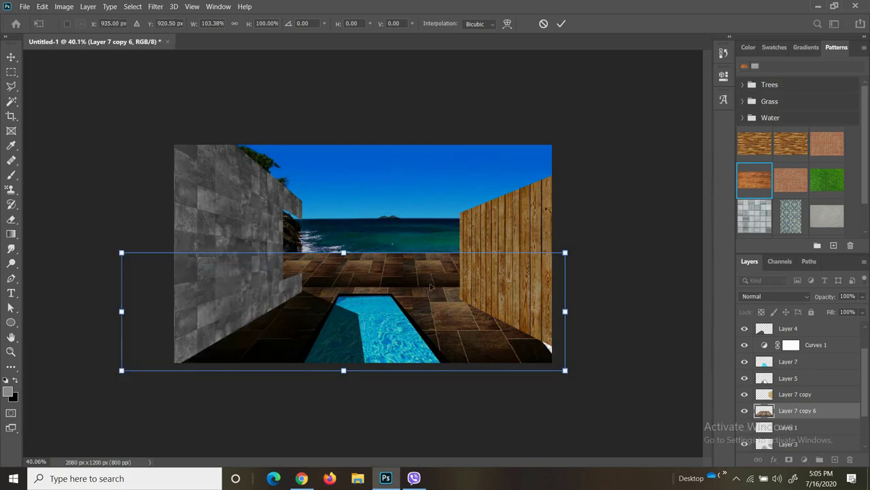
{"action": "left_click", "coordinate": [11, 59]}
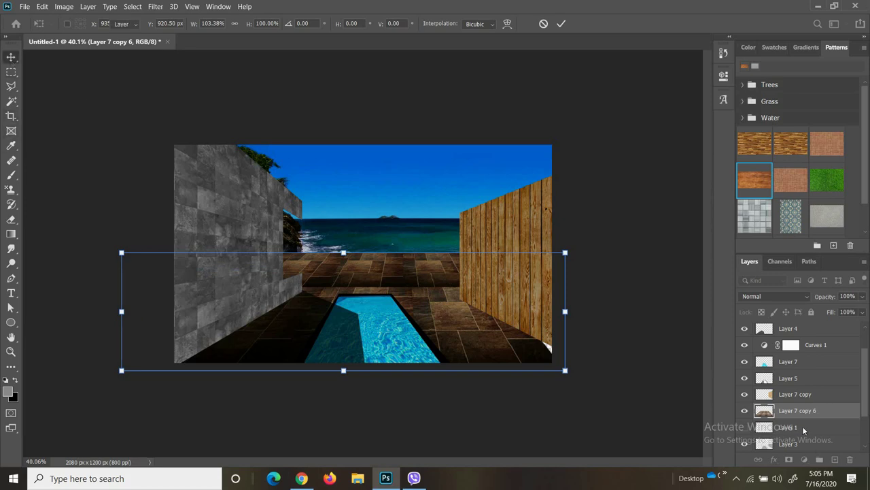
{"action": "left_click", "coordinate": [803, 428]}
{"action": "scroll", "coordinate": [359, 259], "scroll_direction": "up", "scroll_amount": 5}
- Start outlining the stone wall's opening and fill it with a dark foreground colour
{"action": "scroll", "coordinate": [310, 229], "scroll_direction": "up", "scroll_amount": 5}
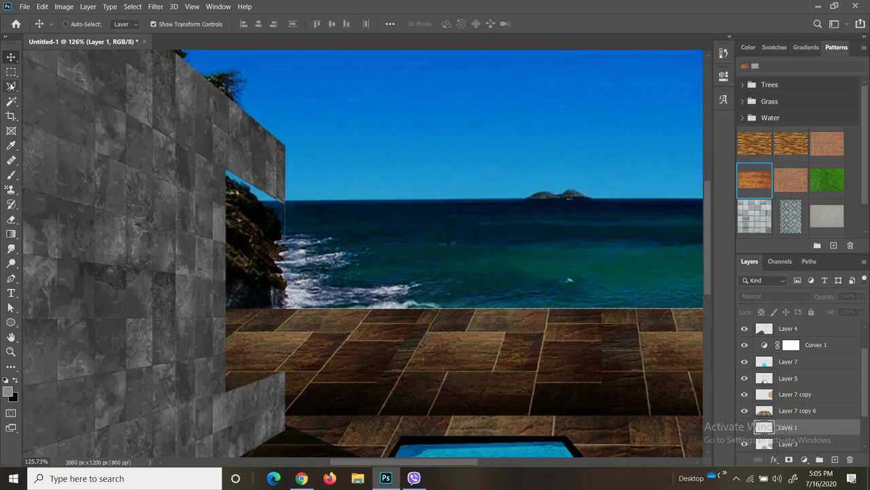
{"action": "left_click", "coordinate": [10, 86]}
{"action": "left_click", "coordinate": [285, 203]}
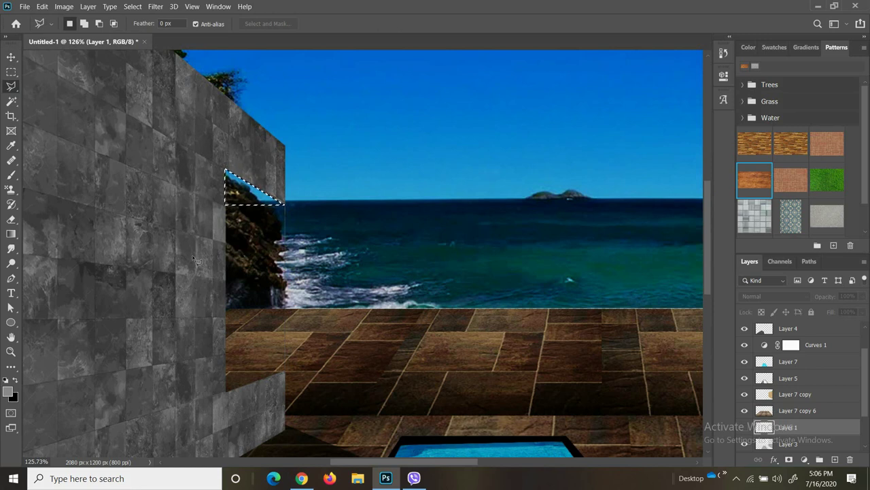
{"action": "key", "text": "i"}
{"action": "left_click", "coordinate": [9, 392]}
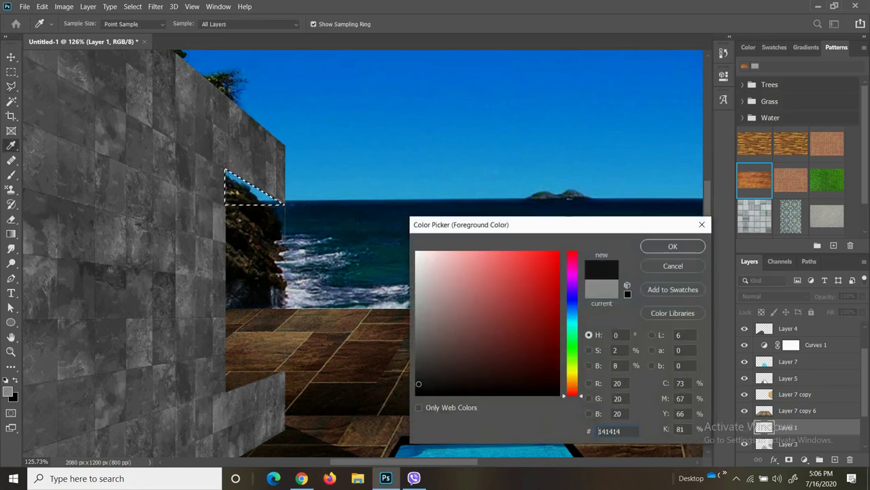
{"action": "left_click", "coordinate": [661, 249]}
{"action": "key", "text": "alt+BackSpace"}
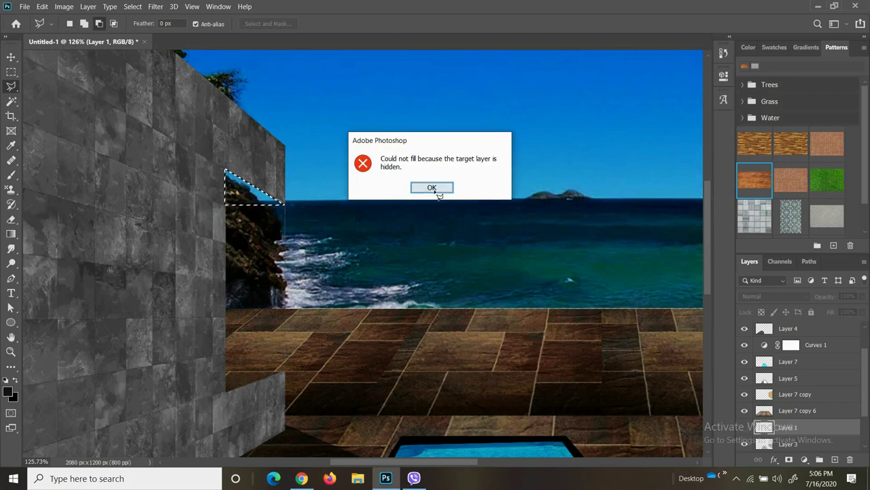
- Fill the triangular opening selection with the dark colour on Layer 6
{"action": "left_click", "coordinate": [431, 187]}
{"action": "scroll", "coordinate": [811, 390], "scroll_direction": "down", "scroll_amount": 1}
{"action": "left_click", "coordinate": [803, 410]}
{"action": "key", "text": "alt+BackSpace"}
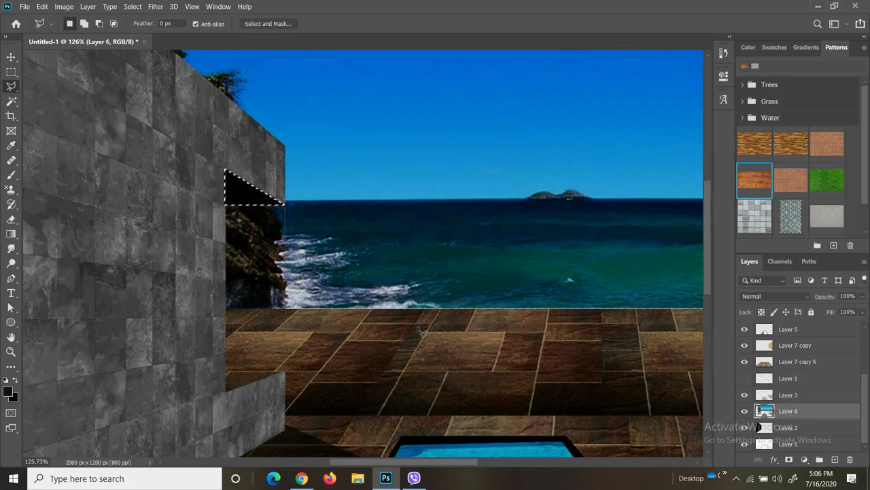
{"action": "scroll", "coordinate": [87, 150], "scroll_direction": "down", "scroll_amount": 1}
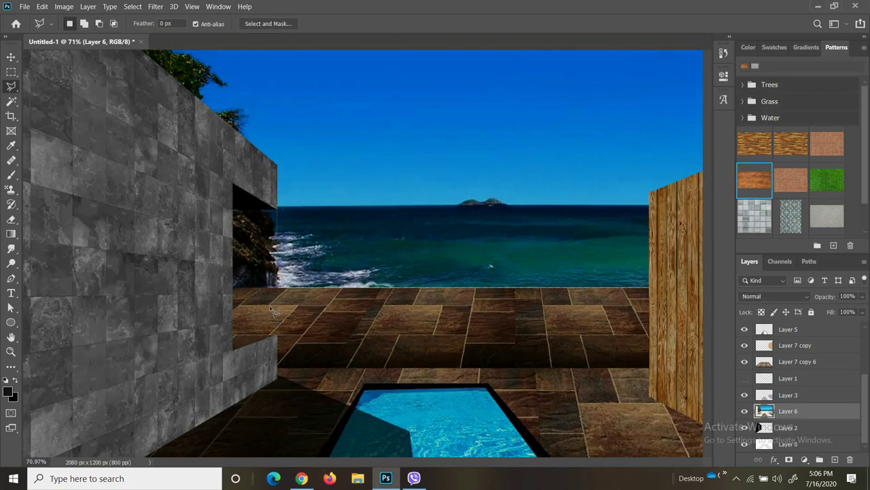
{"action": "scroll", "coordinate": [87, 149], "scroll_direction": "down", "scroll_amount": 1}
{"action": "scroll", "coordinate": [87, 149], "scroll_direction": "down", "scroll_amount": 1}
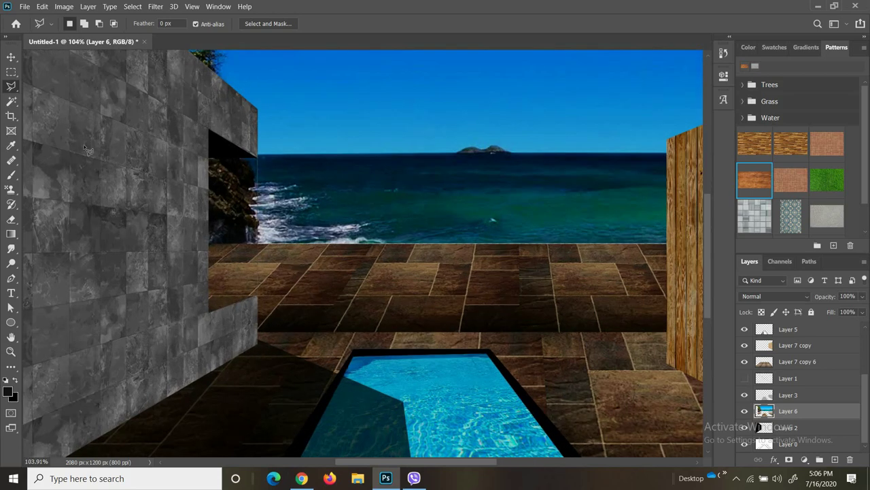
- Close the triangle selection inside the opening and pick a dark grey foreground
{"action": "left_click", "coordinate": [264, 162]}
{"action": "scroll", "coordinate": [239, 207], "scroll_direction": "up", "scroll_amount": 1}
{"action": "scroll", "coordinate": [240, 207], "scroll_direction": "down", "scroll_amount": 2}
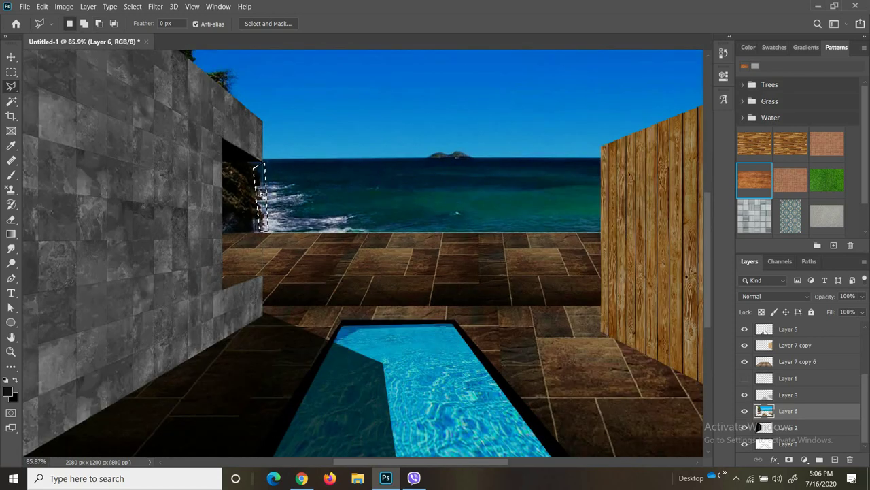
{"action": "scroll", "coordinate": [275, 250], "scroll_direction": "up", "scroll_amount": 1}
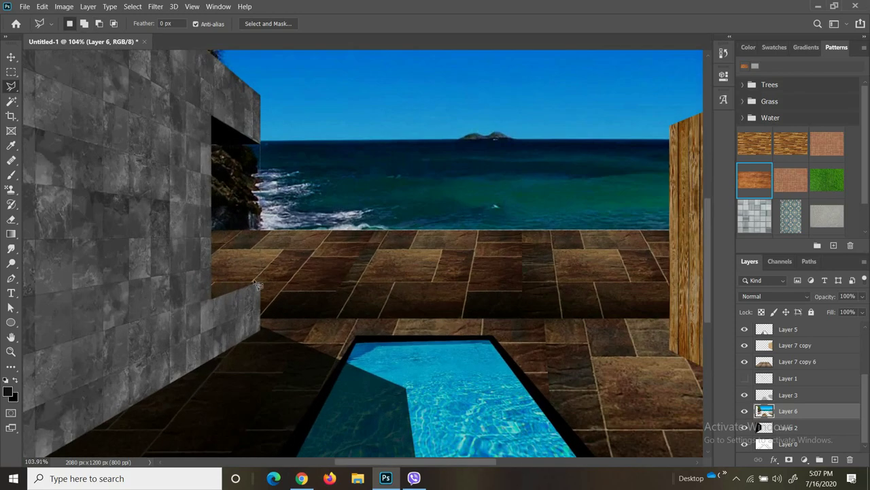
{"action": "double_click", "coordinate": [212, 297]}
{"action": "key", "text": "i"}
{"action": "left_click", "coordinate": [8, 391]}
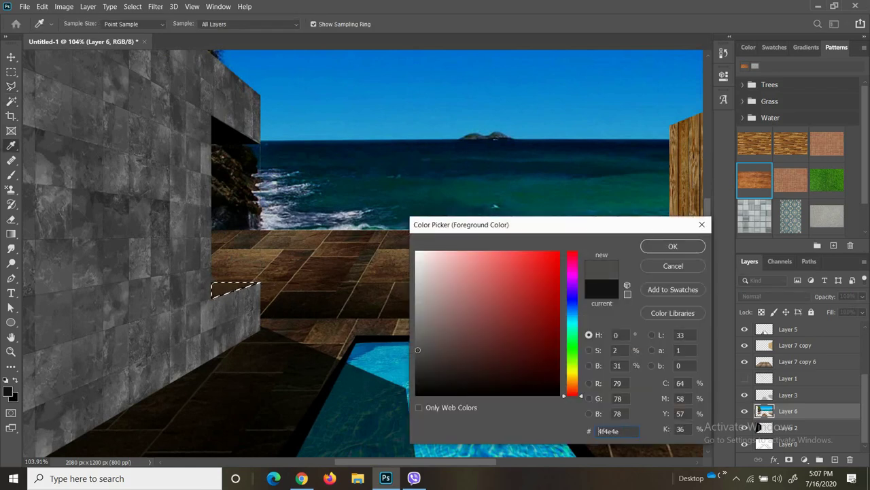
{"action": "key", "text": "Return"}
- Outline the opening on floor layer Layer 7 copy 6 and choose a mid-grey foreground
{"action": "key", "text": "l"}
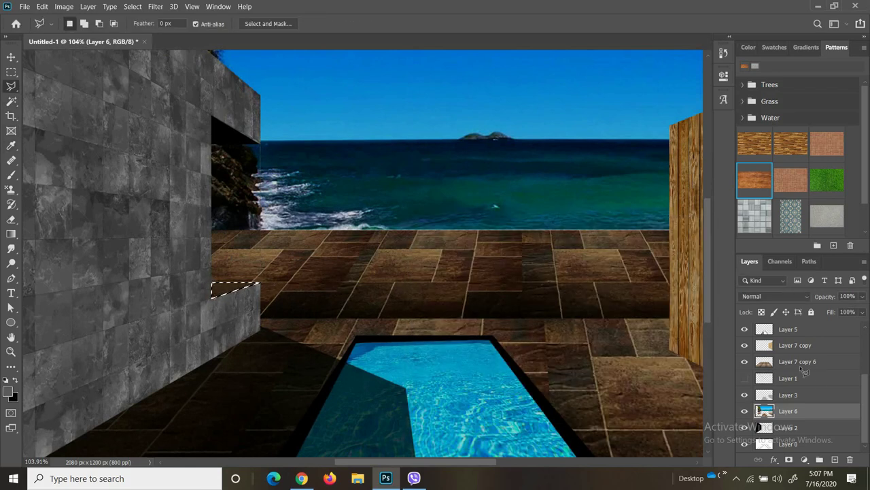
{"action": "left_click", "coordinate": [786, 364]}
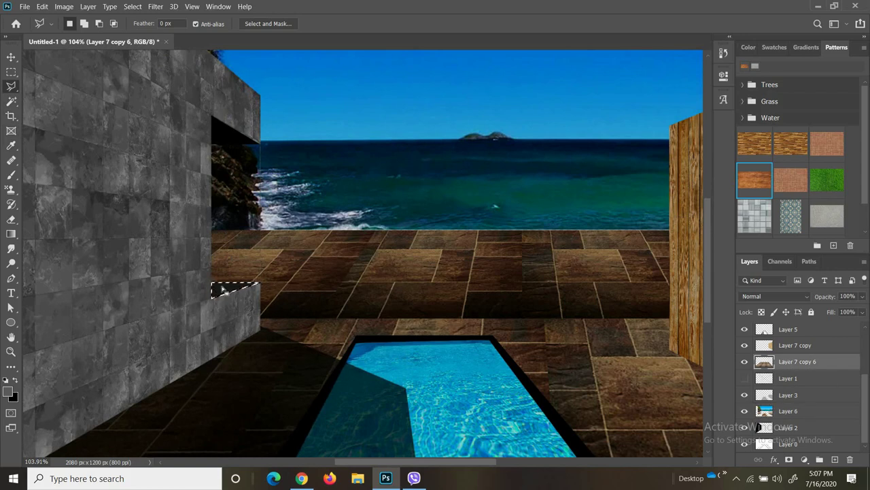
{"action": "scroll", "coordinate": [211, 51], "scroll_direction": "up", "scroll_amount": 5}
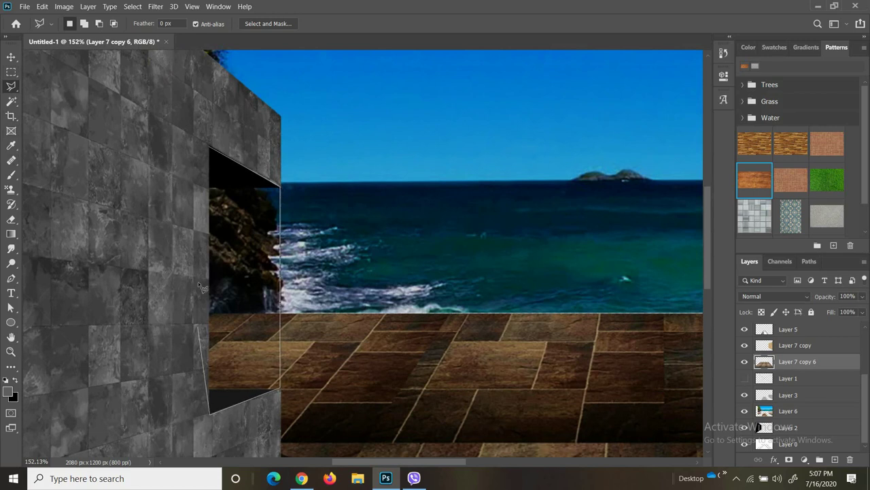
{"action": "left_click", "coordinate": [211, 149]}
{"action": "left_click", "coordinate": [8, 391]}
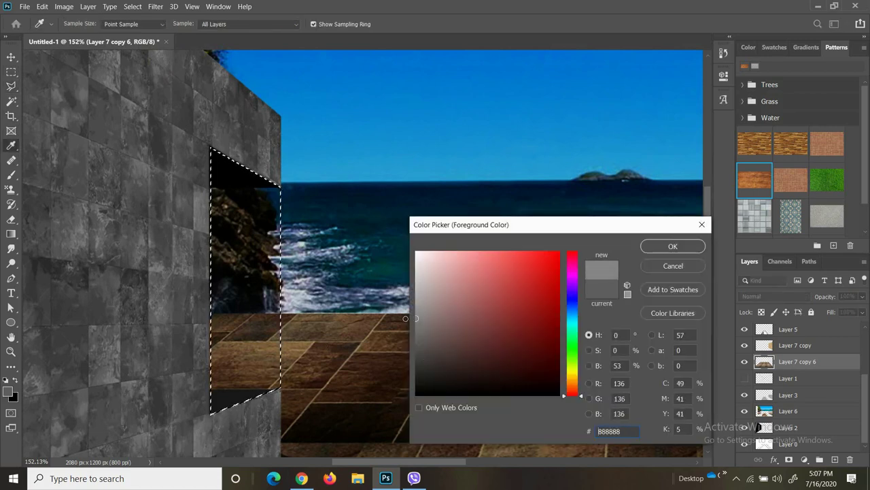
{"action": "left_click", "coordinate": [663, 248]}
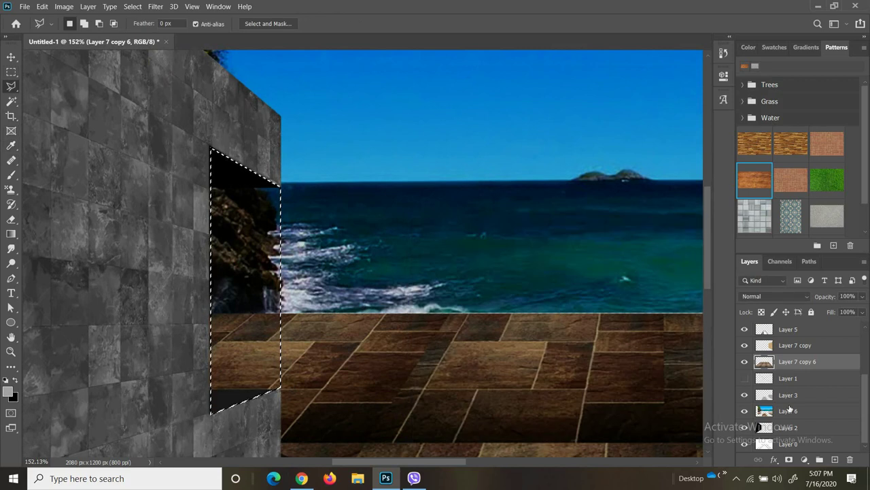
- Set Layer 7 copy 6 opacity to 59%, then try a grey fill on Layer 6 and remove it
{"action": "left_click", "coordinate": [862, 296]}
{"action": "mouse_move", "coordinate": [861, 312]}
{"action": "left_mouse_down"}
{"action": "mouse_move", "coordinate": [847, 311]}
{"action": "mouse_move", "coordinate": [864, 311]}
{"action": "left_mouse_up"}
{"action": "key", "text": "alt+BackSpace"}
{"action": "scroll", "coordinate": [691, 335], "scroll_direction": "down", "scroll_amount": 5}
{"action": "left_click", "coordinate": [789, 411]}
{"action": "key", "text": "Delete"}
{"action": "scroll", "coordinate": [361, 286], "scroll_direction": "down", "scroll_amount": 2}
{"action": "scroll", "coordinate": [347, 272], "scroll_direction": "down", "scroll_amount": 2}
- Cut a rectangular window out of the wooden wall on Layer 7 copy and deselect
{"action": "scroll", "coordinate": [337, 267], "scroll_direction": "down", "scroll_amount": 1}
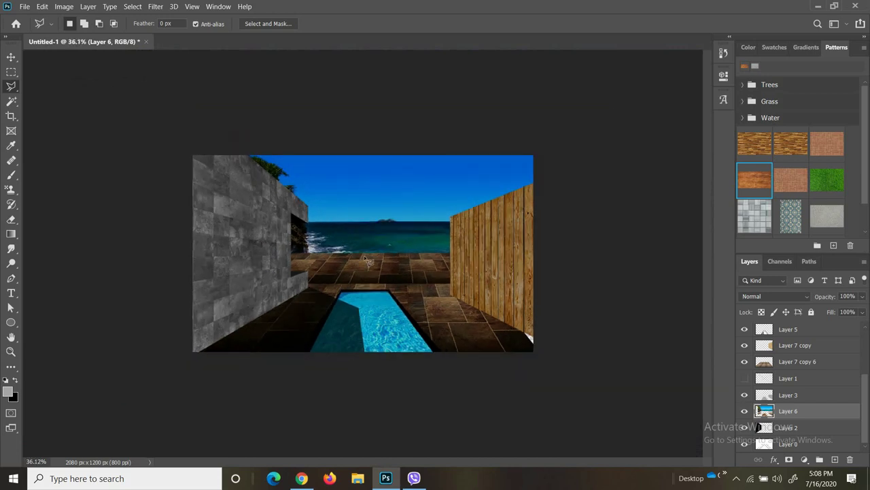
{"action": "scroll", "coordinate": [338, 267], "scroll_direction": "up", "scroll_amount": 2}
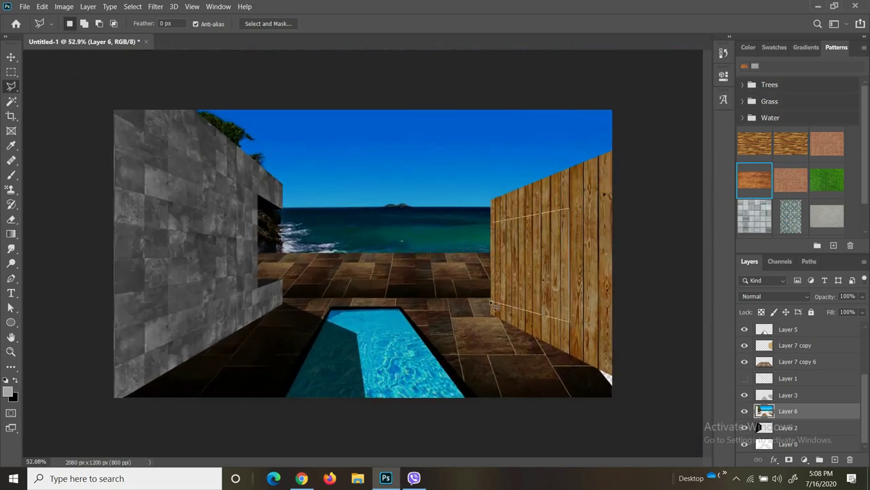
{"action": "left_click", "coordinate": [497, 230]}
{"action": "scroll", "coordinate": [795, 381], "scroll_direction": "up", "scroll_amount": 1}
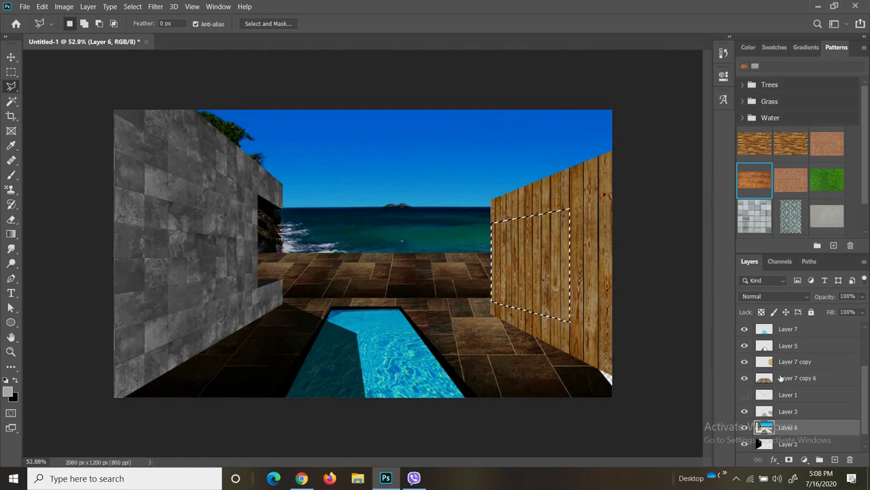
{"action": "left_click", "coordinate": [796, 361]}
{"action": "key", "text": "Delete"}
{"action": "left_click", "coordinate": [520, 240]}
- Open the image glasswall.jpg as a new document
{"action": "left_click", "coordinate": [24, 6]}
{"action": "left_click", "coordinate": [27, 21]}
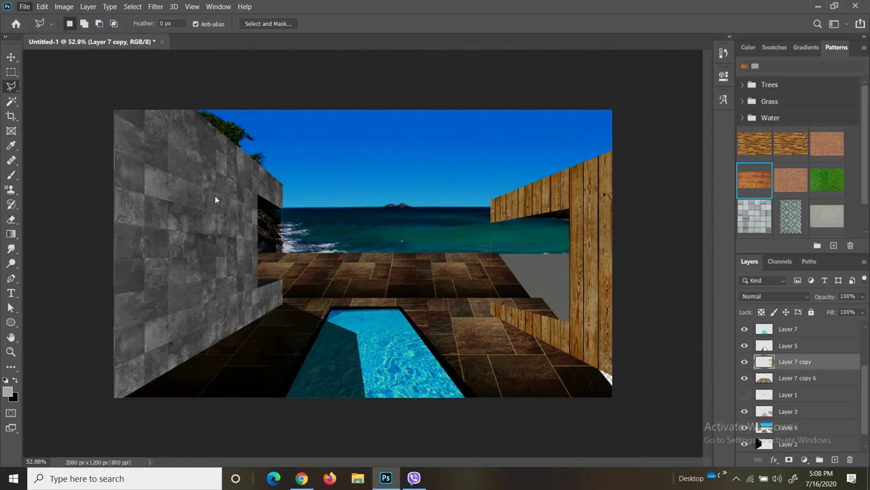
{"action": "scroll", "coordinate": [250, 158], "scroll_direction": "down", "scroll_amount": 1}
{"action": "left_click", "coordinate": [233, 136]}
{"action": "left_click", "coordinate": [340, 272]}
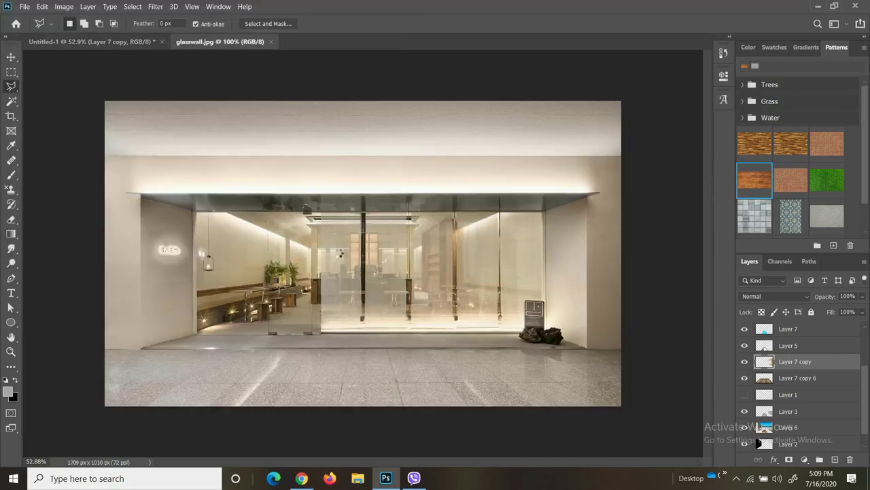
- Move the left glass-door area of glasswall.jpg into the courtyard as Layer 8, closing glasswall.jpg unsaved
{"action": "scroll", "coordinate": [272, 241], "scroll_direction": "up", "scroll_amount": 3}
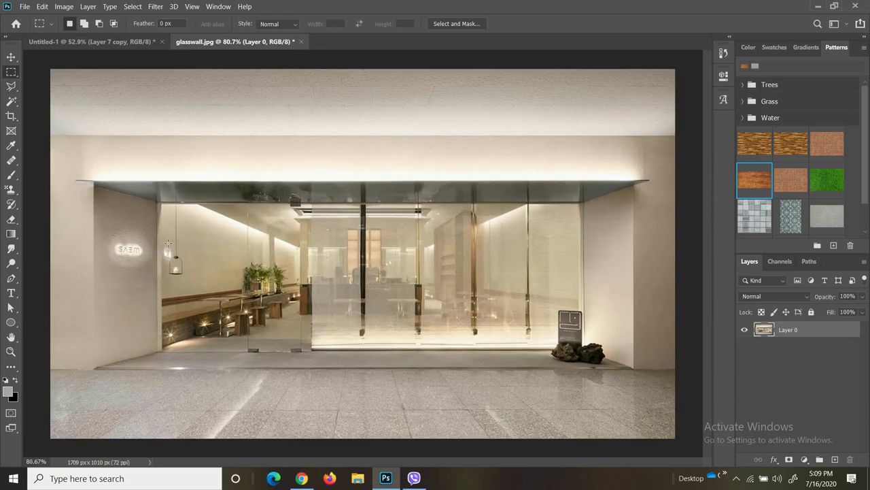
{"action": "left_click_drag", "start_coordinate": [153, 195], "coordinate": [346, 378]}
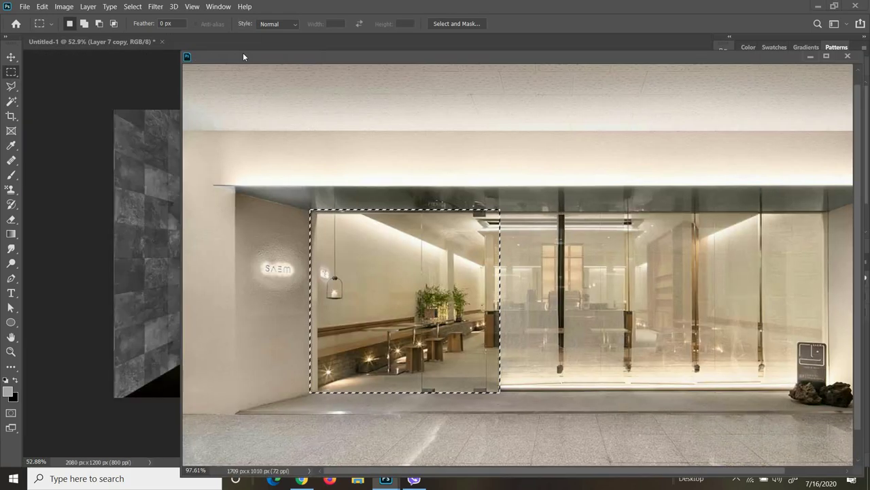
{"action": "left_click_drag", "start_coordinate": [234, 41], "coordinate": [428, 58]}
{"action": "key", "text": "v"}
{"action": "left_click_drag", "start_coordinate": [536, 267], "coordinate": [510, 262]}
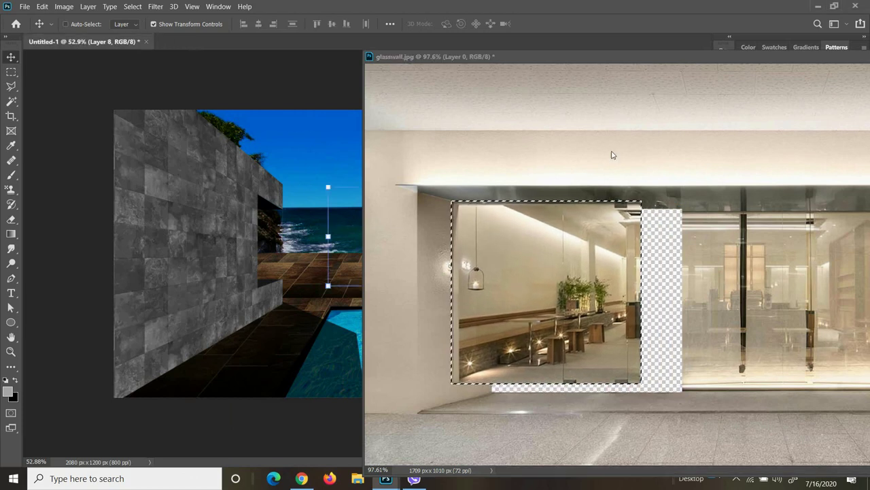
{"action": "key", "text": "ctrl+z"}
{"action": "left_click", "coordinate": [772, 74]}
{"action": "left_click", "coordinate": [451, 188]}
{"action": "left_click_drag", "start_coordinate": [379, 237], "coordinate": [529, 272]}
- Skew Layer 8 onto the wooden wall, slanting its left corners into perspective
{"action": "right_click", "coordinate": [521, 249]}
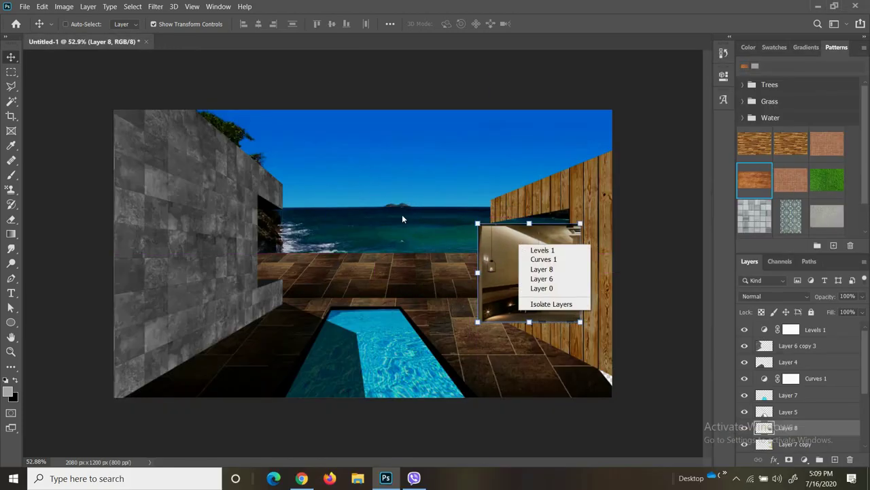
{"action": "left_click", "coordinate": [42, 6]}
{"action": "left_click", "coordinate": [204, 287]}
{"action": "mouse_move", "coordinate": [542, 251]}
{"action": "left_mouse_down"}
{"action": "mouse_move", "coordinate": [593, 243]}
{"action": "mouse_move", "coordinate": [531, 245]}
{"action": "left_mouse_up"}
{"action": "scroll", "coordinate": [469, 251], "scroll_direction": "up", "scroll_amount": 3}
{"action": "left_click_drag", "start_coordinate": [521, 184], "coordinate": [519, 193]}
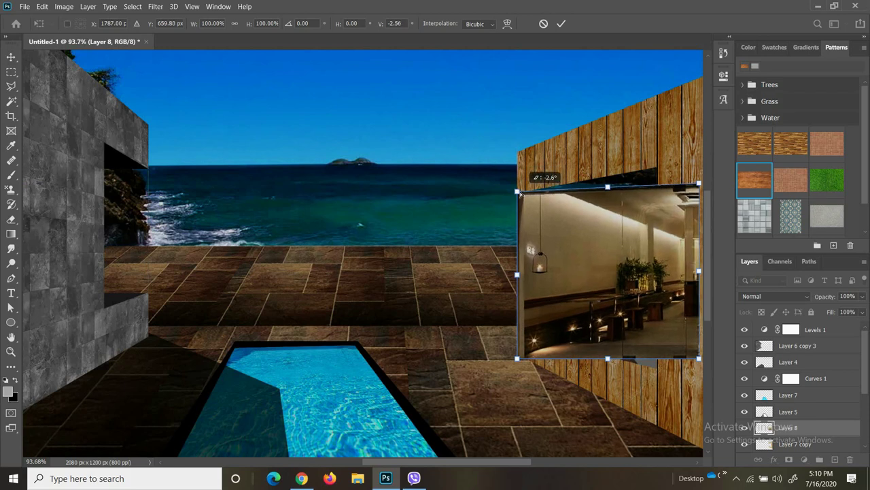
{"action": "left_click_drag", "start_coordinate": [518, 359], "coordinate": [518, 334]}
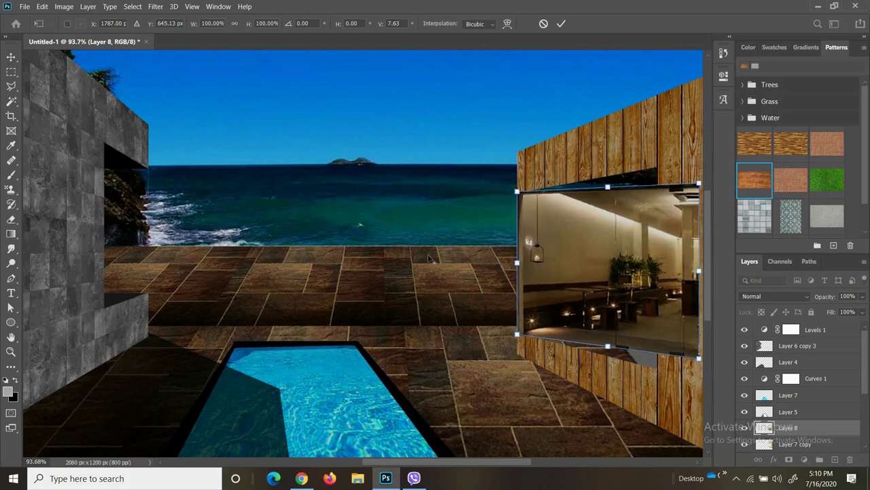
- Adjust the photo's right corners to follow the wooden wall's slant
{"action": "scroll", "coordinate": [520, 268], "scroll_direction": "down", "scroll_amount": 3}
{"action": "left_click_drag", "start_coordinate": [639, 213], "coordinate": [646, 181]}
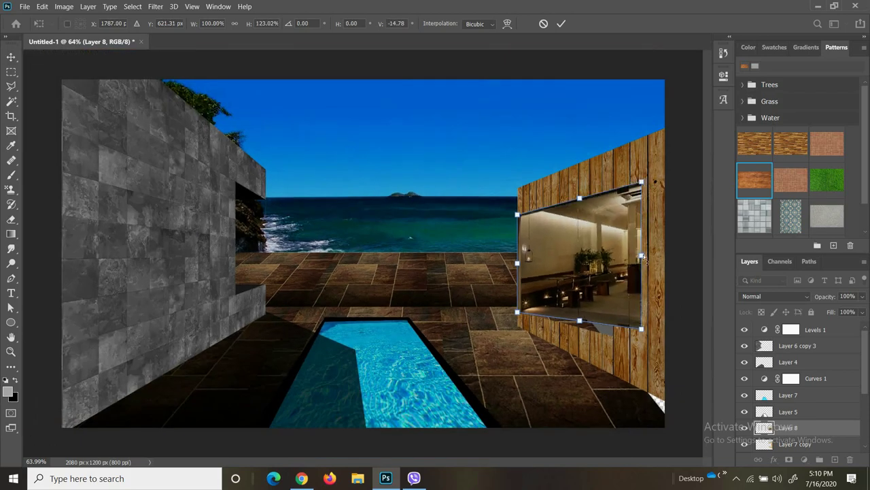
{"action": "left_click_drag", "start_coordinate": [641, 328], "coordinate": [613, 334]}
{"action": "left_click_drag", "start_coordinate": [641, 185], "coordinate": [652, 183]}
{"action": "scroll", "coordinate": [639, 192], "scroll_direction": "up", "scroll_amount": 2}
{"action": "scroll", "coordinate": [646, 190], "scroll_direction": "up", "scroll_amount": 2}
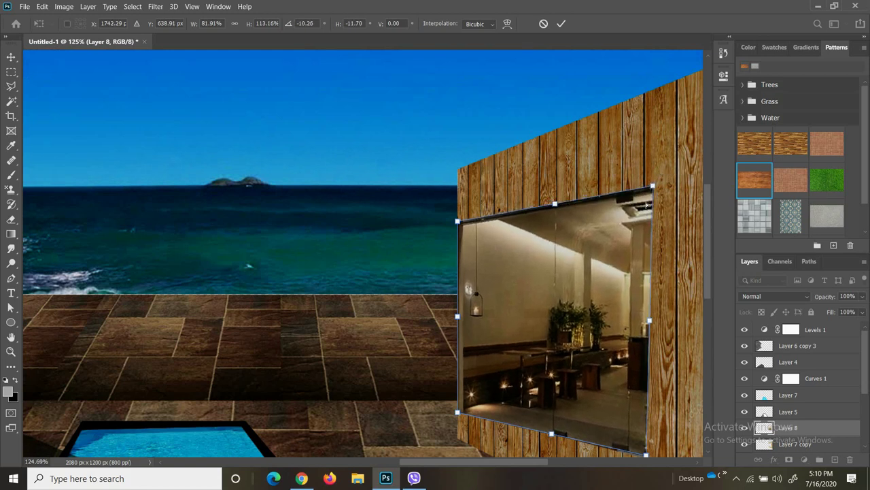
{"action": "scroll", "coordinate": [649, 194], "scroll_direction": "down", "scroll_amount": 2}
{"action": "left_click_drag", "start_coordinate": [647, 367], "coordinate": [634, 377]}
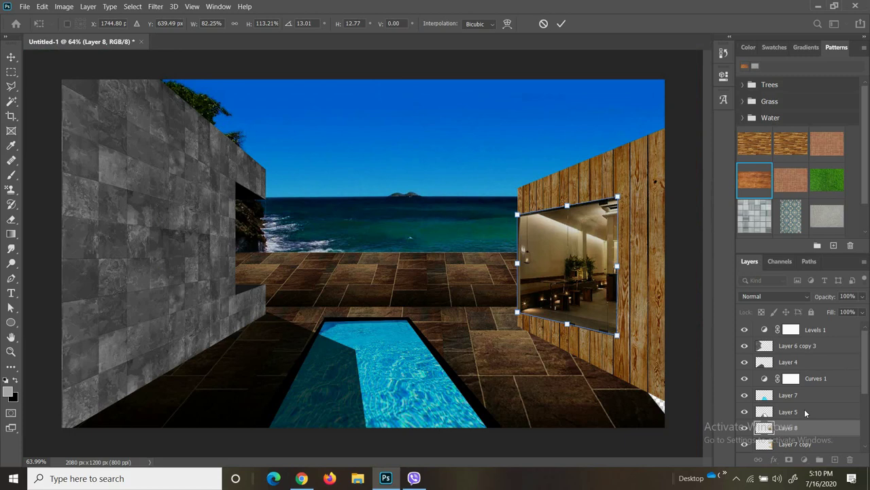
- Commit the skew and outline the window in the wooden wall with the Polygonal Lasso
{"action": "left_click", "coordinate": [805, 410]}
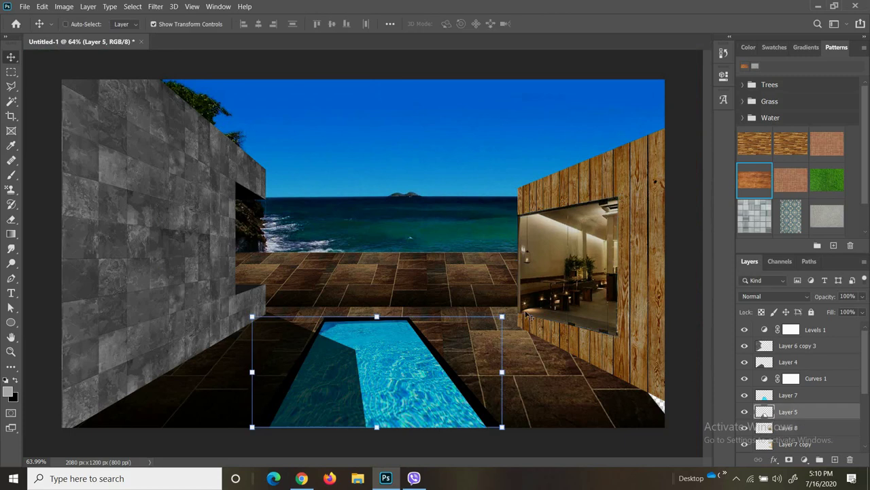
{"action": "scroll", "coordinate": [526, 262], "scroll_direction": "down", "scroll_amount": 3}
{"action": "scroll", "coordinate": [525, 261], "scroll_direction": "up", "scroll_amount": 3}
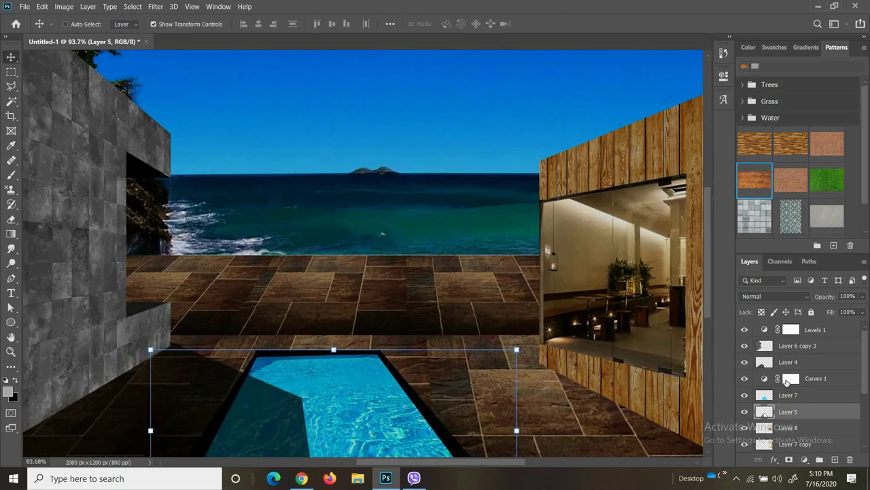
{"action": "left_click", "coordinate": [10, 87]}
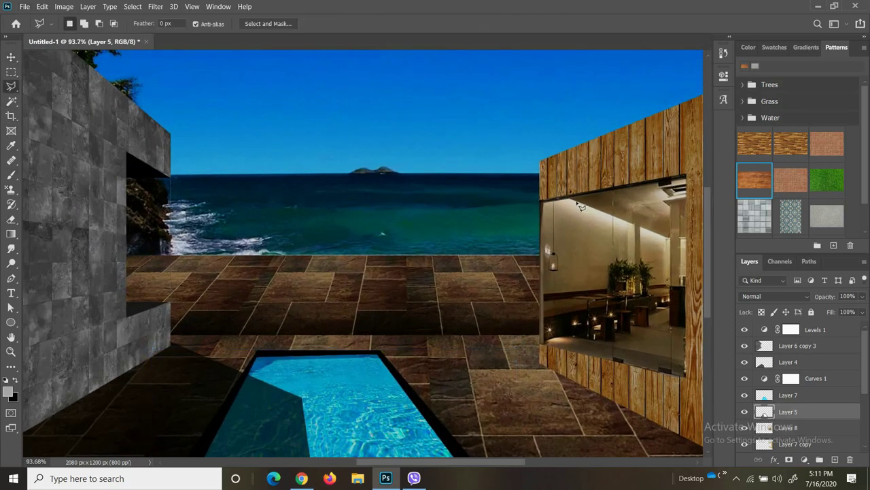
{"action": "left_click", "coordinate": [542, 200]}
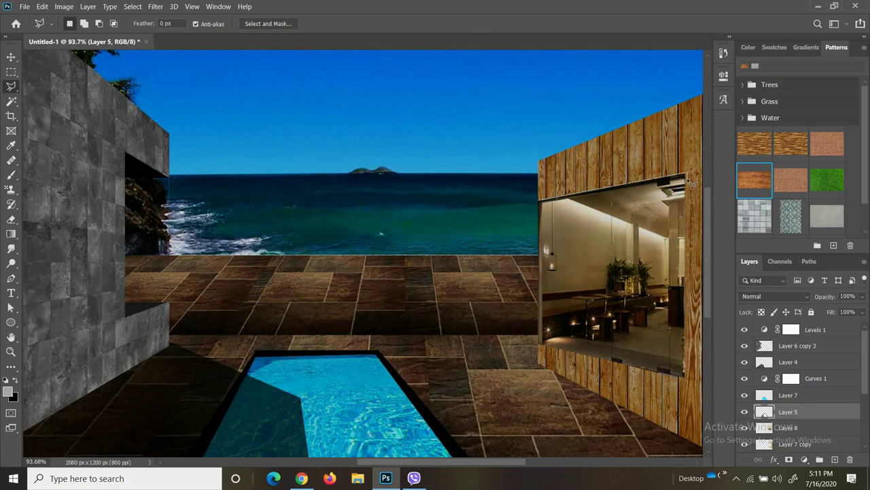
{"action": "left_click", "coordinate": [551, 343]}
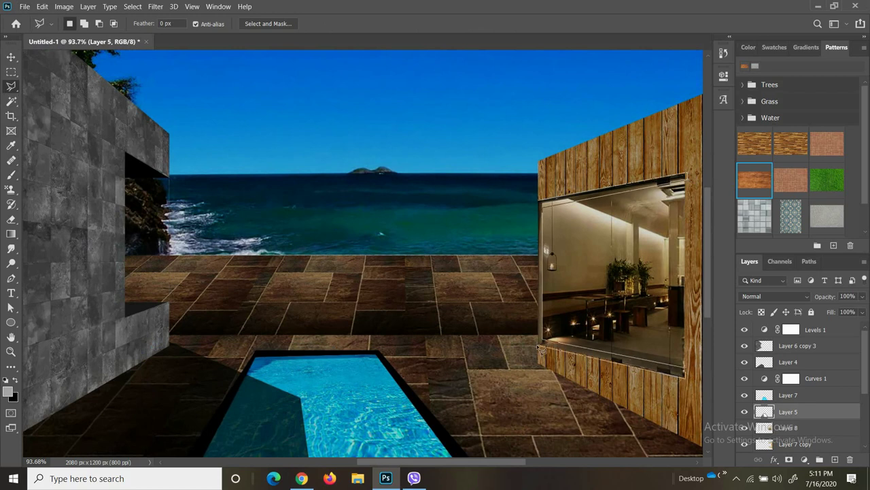
{"action": "left_click", "coordinate": [542, 202]}
- Apply a dark brown foreground colour to the window frame selection
{"action": "left_click", "coordinate": [8, 391]}
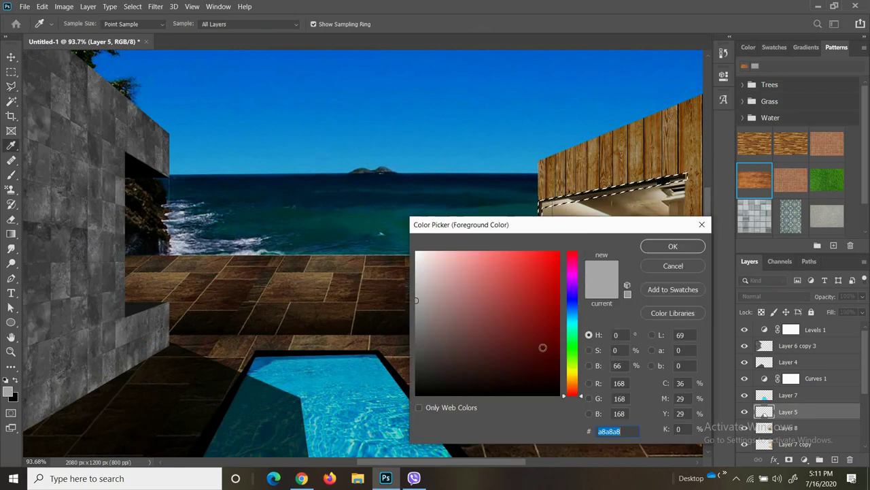
{"action": "left_click", "coordinate": [521, 324]}
{"action": "left_click", "coordinate": [671, 248]}
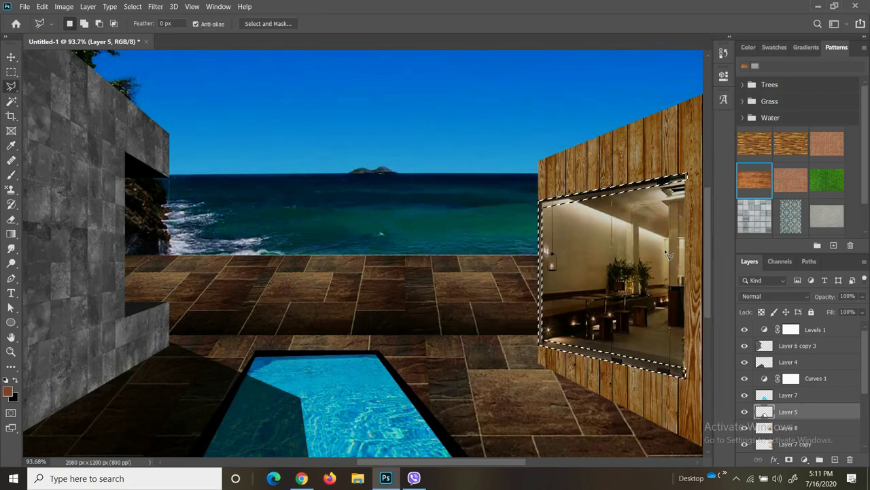
{"action": "key", "text": "ctrl+d"}
{"action": "scroll", "coordinate": [496, 230], "scroll_direction": "down", "scroll_amount": 2}
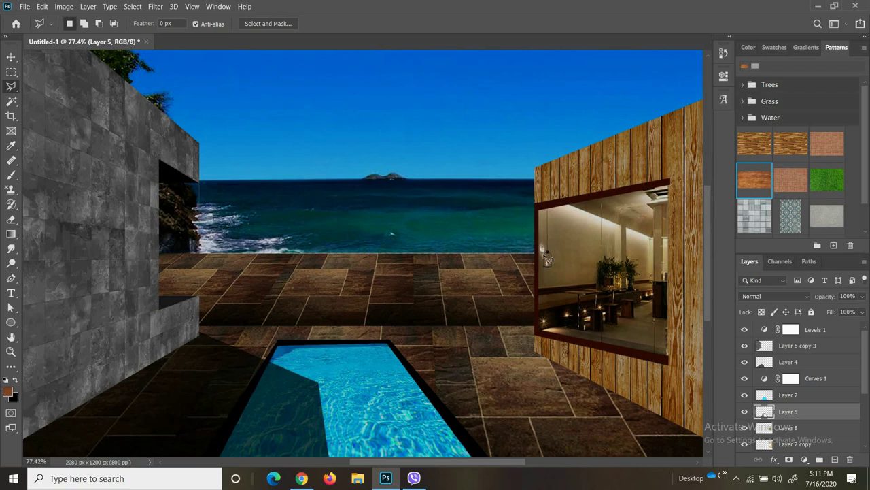
{"action": "scroll", "coordinate": [584, 227], "scroll_direction": "down", "scroll_amount": 2}
{"action": "scroll", "coordinate": [559, 194], "scroll_direction": "up", "scroll_amount": 2}
{"action": "scroll", "coordinate": [521, 219], "scroll_direction": "down", "scroll_amount": 2}
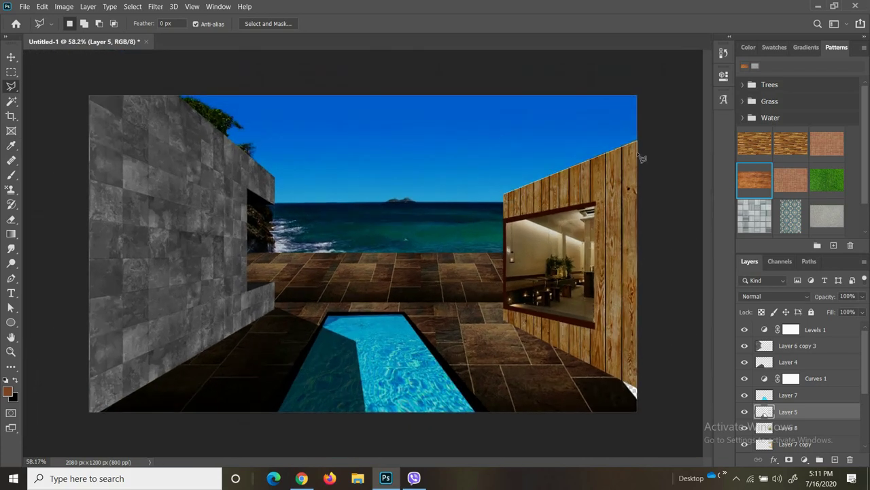
- Select a strip along the wooden wall's top and paint it brown with the Brush
{"action": "left_click", "coordinate": [504, 197]}
{"action": "scroll", "coordinate": [612, 170], "scroll_direction": "up", "scroll_amount": 1}
{"action": "scroll", "coordinate": [612, 170], "scroll_direction": "down", "scroll_amount": 1}
{"action": "key", "text": "b"}
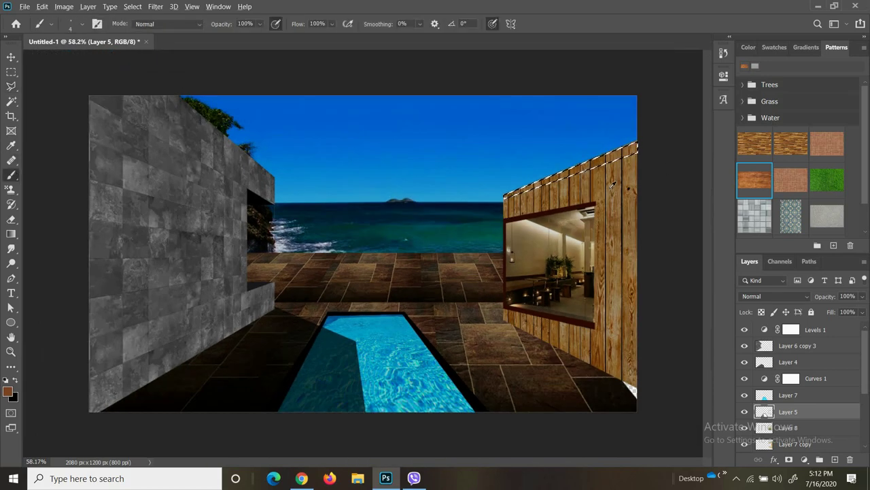
{"action": "left_click", "coordinate": [612, 194], "text": "alt"}
{"action": "left_click_drag", "start_coordinate": [507, 194], "coordinate": [636, 145]}
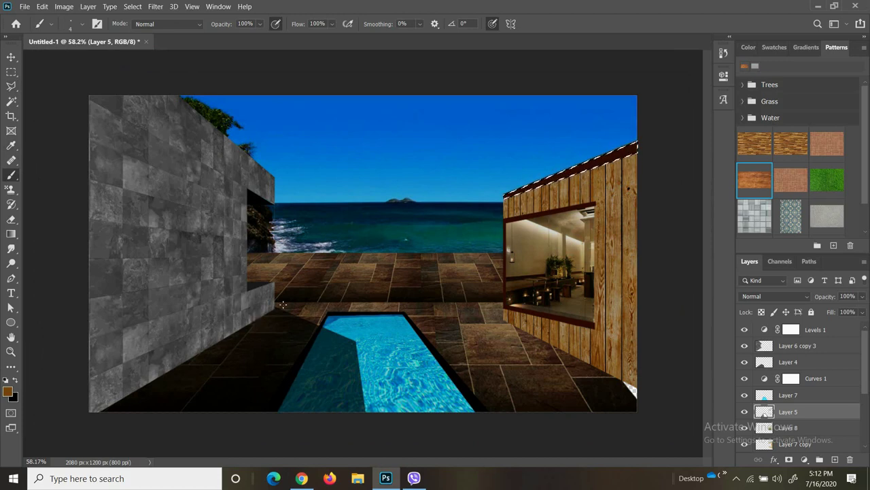
{"action": "left_click", "coordinate": [11, 101]}
- Deselect the wall top and make the interior photo Layer 8 active
{"action": "key", "text": "ctrl+d"}
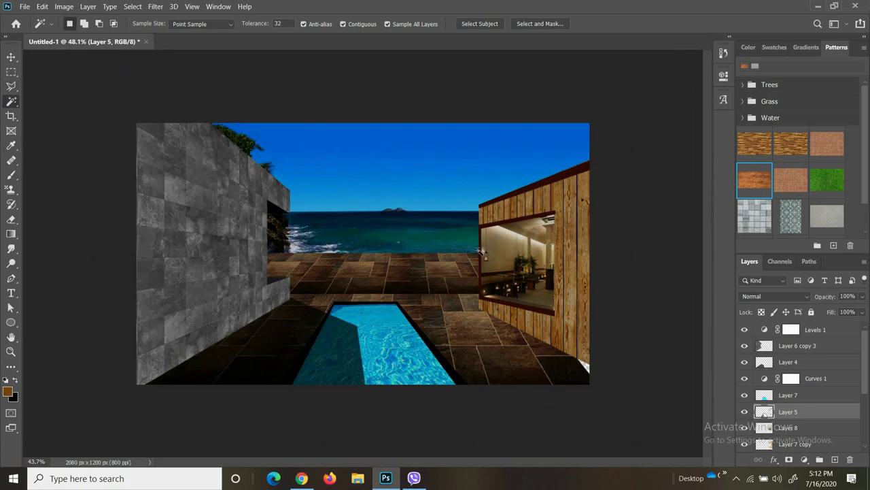
{"action": "scroll", "coordinate": [356, 334], "scroll_direction": "down", "scroll_amount": 3}
{"action": "scroll", "coordinate": [376, 345], "scroll_direction": "up", "scroll_amount": 3}
{"action": "scroll", "coordinate": [376, 345], "scroll_direction": "down", "scroll_amount": 2}
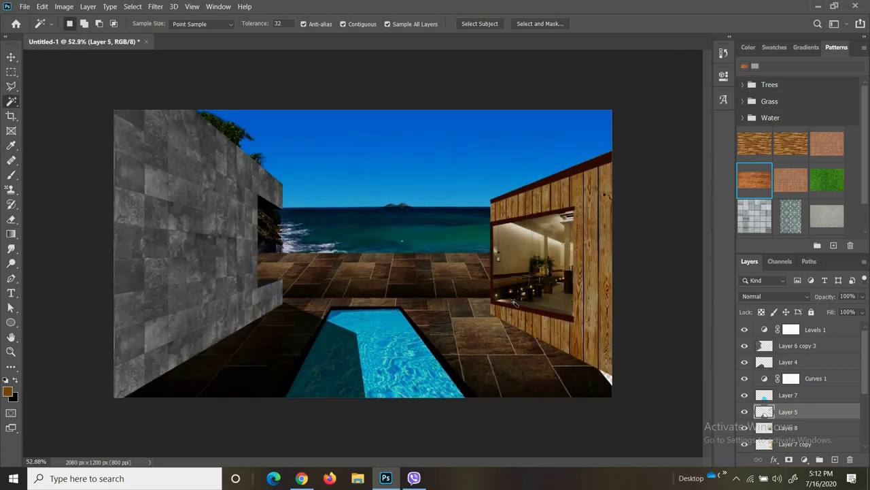
{"action": "scroll", "coordinate": [376, 345], "scroll_direction": "down", "scroll_amount": 2}
{"action": "left_click", "coordinate": [788, 427]}
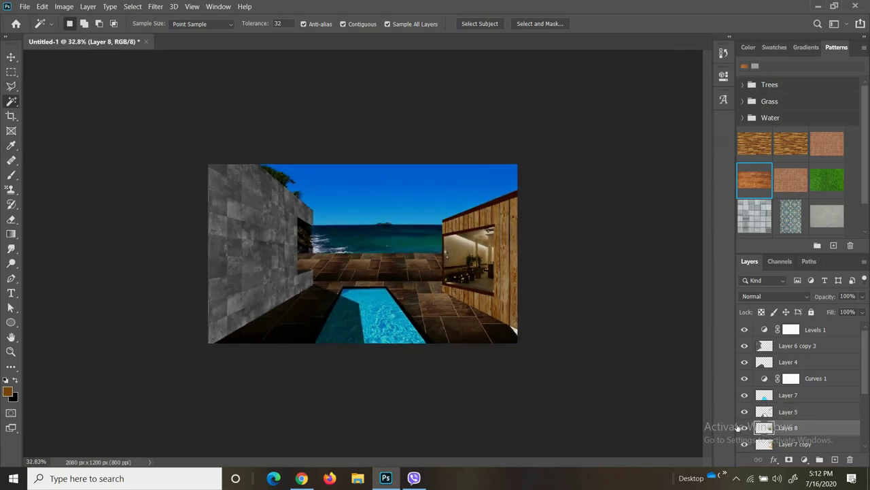
{"action": "left_click", "coordinate": [745, 427]}
- Add a Hue/Saturation layer above Layer 8 with Hue +8, Saturation +12, Lightness +1
{"action": "left_click", "coordinate": [803, 460]}
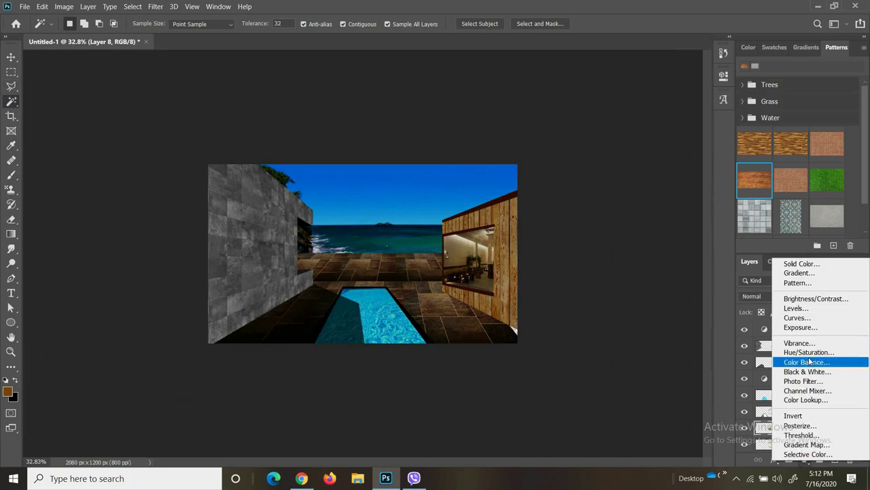
{"action": "left_click", "coordinate": [803, 360]}
{"action": "left_click_drag", "start_coordinate": [627, 196], "coordinate": [632, 152]}
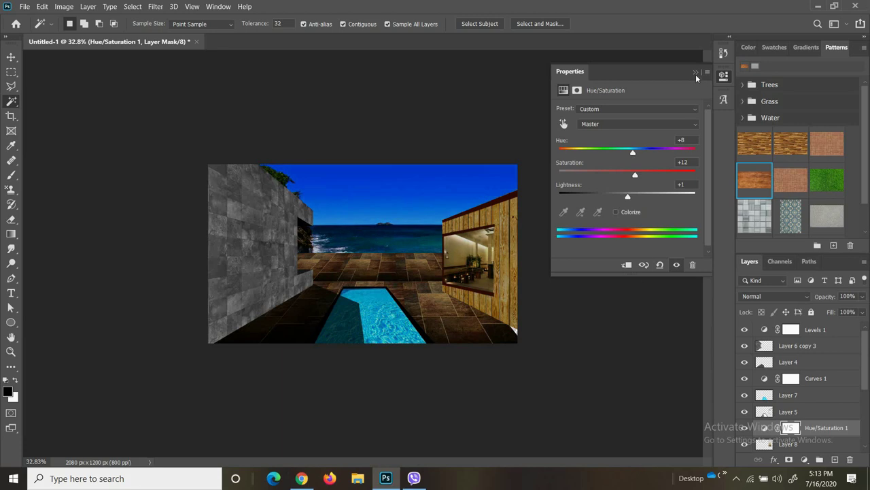
{"action": "left_click", "coordinate": [695, 71]}
{"action": "scroll", "coordinate": [351, 336], "scroll_direction": "down", "scroll_amount": 1}
{"action": "scroll", "coordinate": [360, 375], "scroll_direction": "up", "scroll_amount": 4}
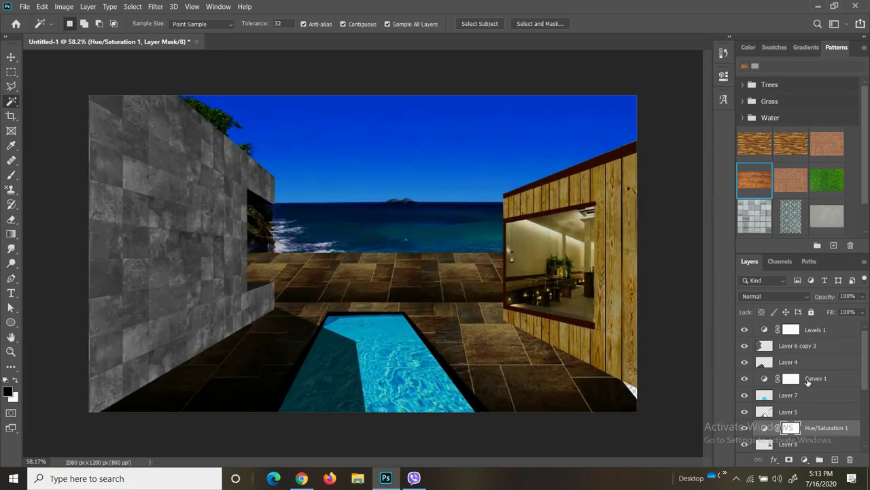
{"action": "left_click", "coordinate": [11, 86]}
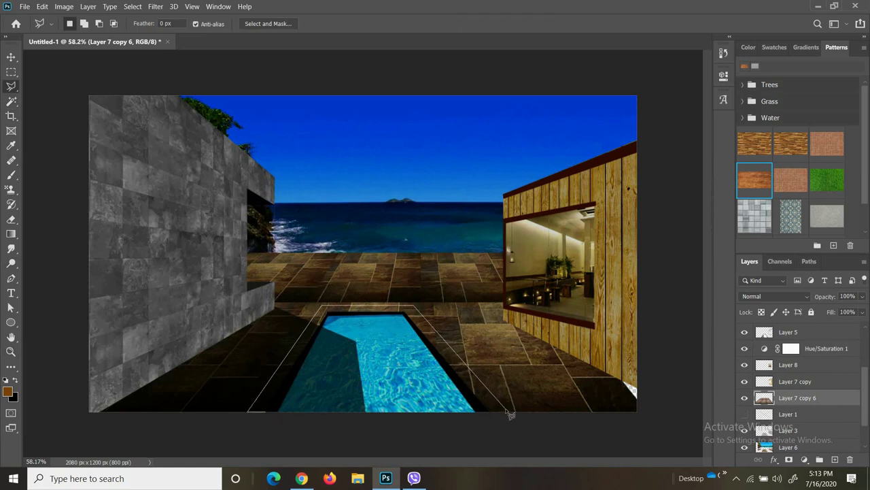
- Select the area around the pool and set the foreground colour to #343230
{"action": "left_click", "coordinate": [485, 412]}
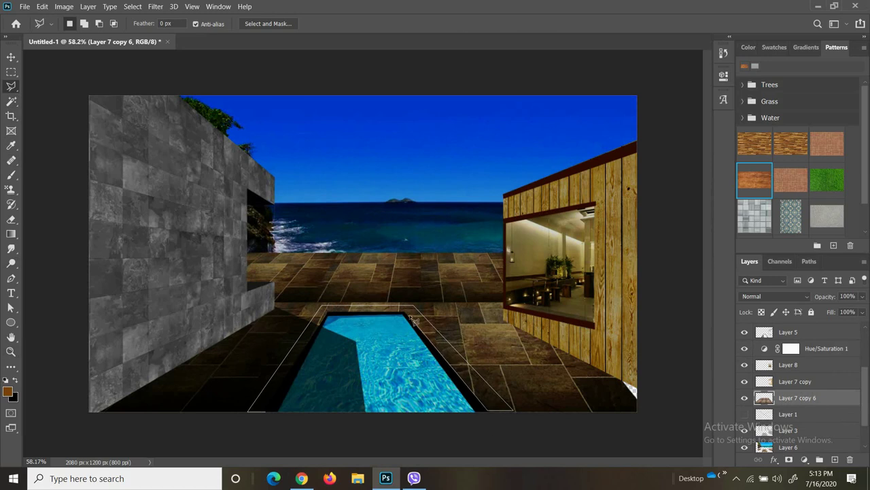
{"action": "left_click", "coordinate": [249, 412]}
{"action": "left_click", "coordinate": [7, 392]}
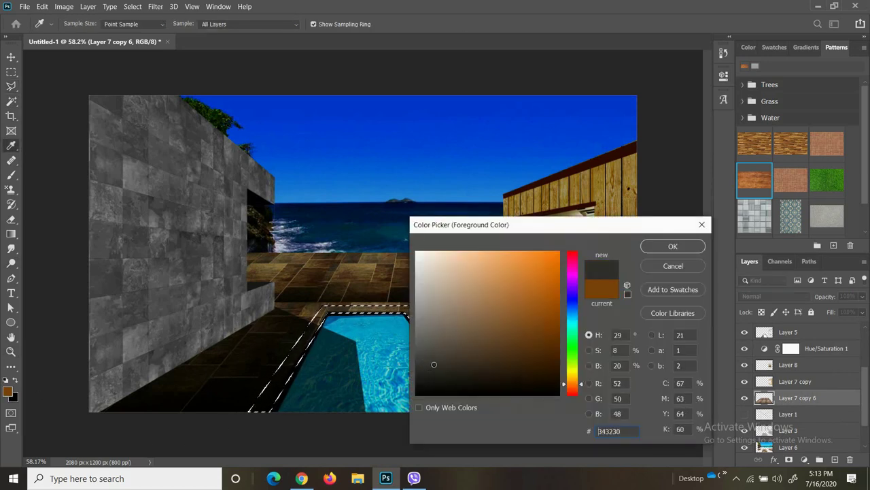
{"action": "left_click", "coordinate": [673, 246]}
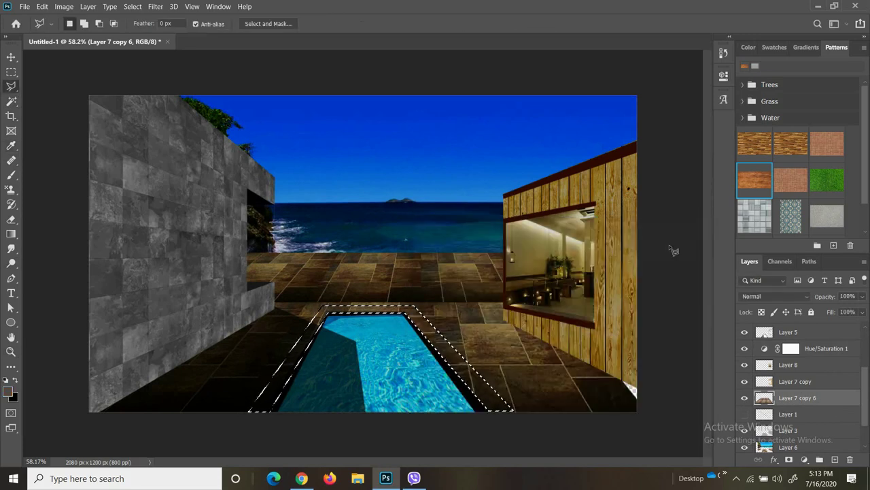
{"action": "scroll", "coordinate": [427, 282], "scroll_direction": "down", "scroll_amount": 3}
{"action": "scroll", "coordinate": [427, 282], "scroll_direction": "down", "scroll_amount": 3}
{"action": "scroll", "coordinate": [427, 282], "scroll_direction": "up", "scroll_amount": 3}
{"action": "scroll", "coordinate": [427, 283], "scroll_direction": "up", "scroll_amount": 2}
{"action": "scroll", "coordinate": [572, 316], "scroll_direction": "down", "scroll_amount": 3}
{"action": "scroll", "coordinate": [572, 315], "scroll_direction": "down", "scroll_amount": 1}
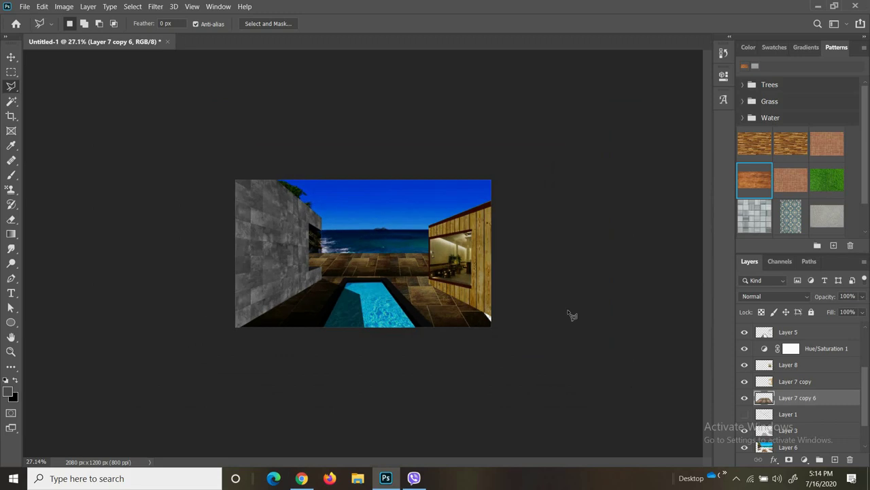
- Open the beach photo yy.jpg as a new document
{"action": "left_click", "coordinate": [24, 6]}
{"action": "left_click", "coordinate": [37, 27]}
{"action": "scroll", "coordinate": [144, 82], "scroll_direction": "down", "scroll_amount": 2}
{"action": "scroll", "coordinate": [143, 81], "scroll_direction": "down", "scroll_amount": 2}
{"action": "scroll", "coordinate": [204, 123], "scroll_direction": "down", "scroll_amount": 3}
{"action": "scroll", "coordinate": [327, 109], "scroll_direction": "down", "scroll_amount": 2}
{"action": "left_click", "coordinate": [285, 176]}
{"action": "left_click", "coordinate": [340, 273]}
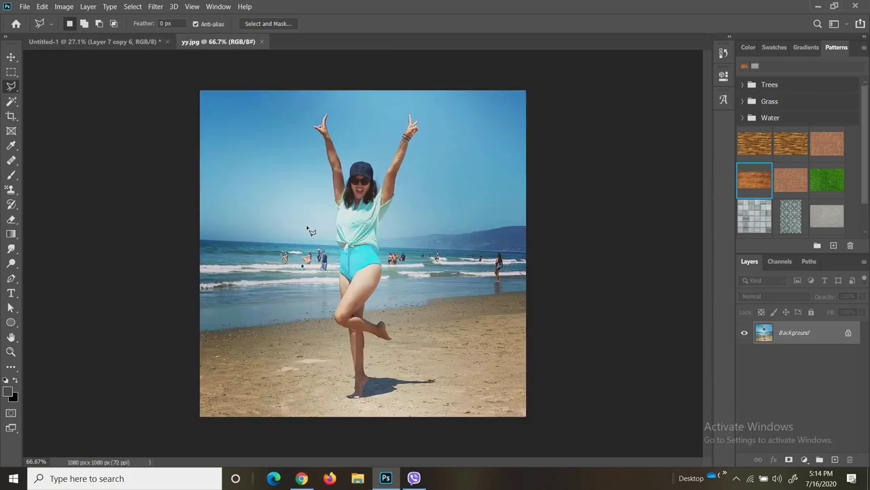
{"action": "left_click", "coordinate": [10, 101]}
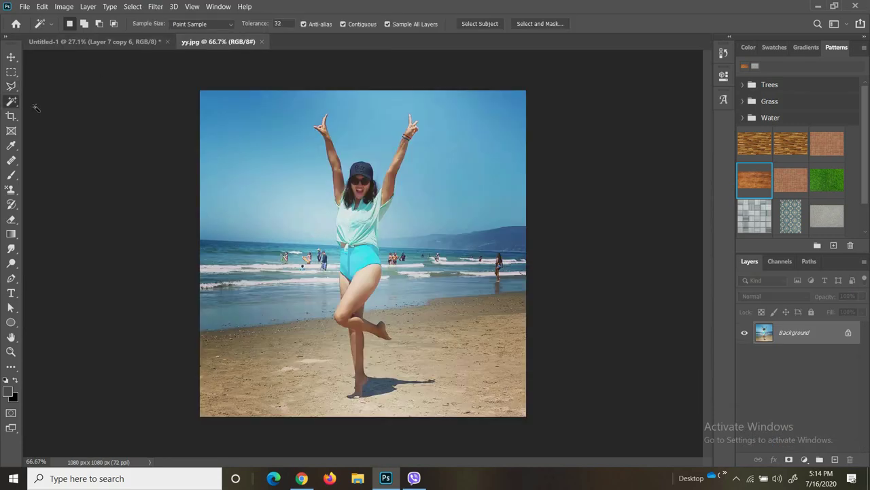
- Unlock the yy.jpg background into Layer 0 and Magic Wand-select the sky around the woman
{"action": "left_click", "coordinate": [848, 334]}
{"action": "right_click", "coordinate": [11, 101]}
{"action": "left_click", "coordinate": [58, 111]}
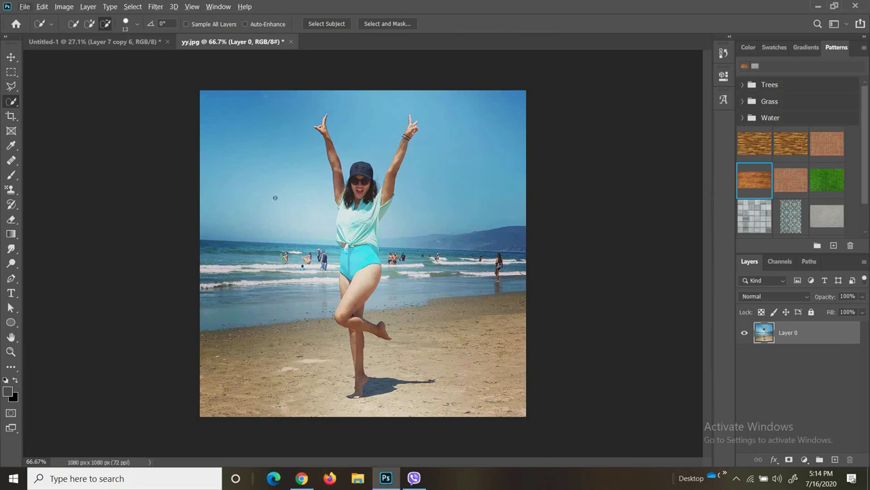
{"action": "right_click", "coordinate": [11, 100]}
{"action": "left_click", "coordinate": [58, 122]}
{"action": "left_click", "coordinate": [259, 122]}
{"action": "scroll", "coordinate": [363, 253], "scroll_direction": "up", "scroll_amount": 1}
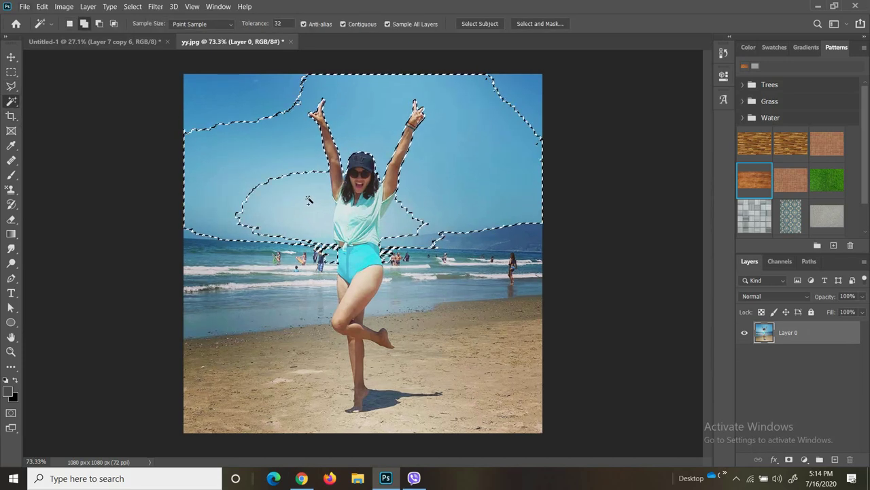
- Use Quick Selection to add the water, sand and right-hand sky, then delete them
{"action": "right_click", "coordinate": [11, 101]}
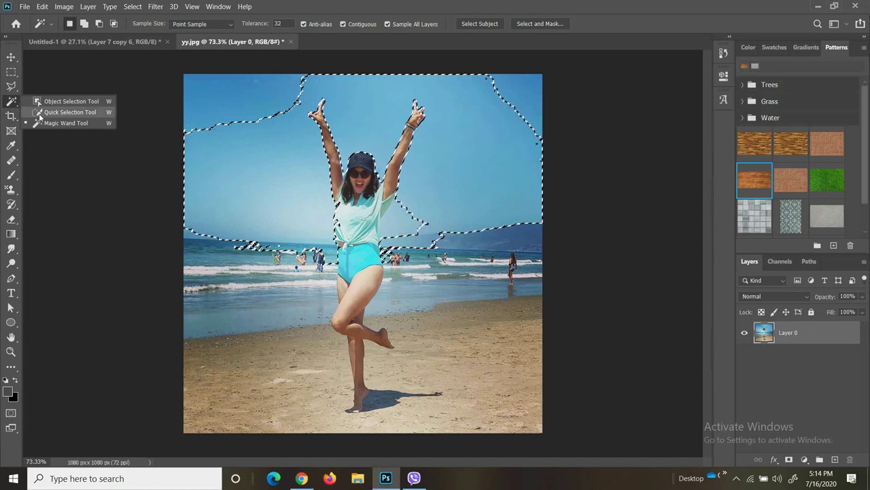
{"action": "left_click", "coordinate": [58, 111]}
{"action": "mouse_move", "coordinate": [316, 272]}
{"action": "left_mouse_down"}
{"action": "mouse_move", "coordinate": [326, 314]}
{"action": "mouse_move", "coordinate": [306, 330]}
{"action": "mouse_move", "coordinate": [350, 408]}
{"action": "left_mouse_up"}
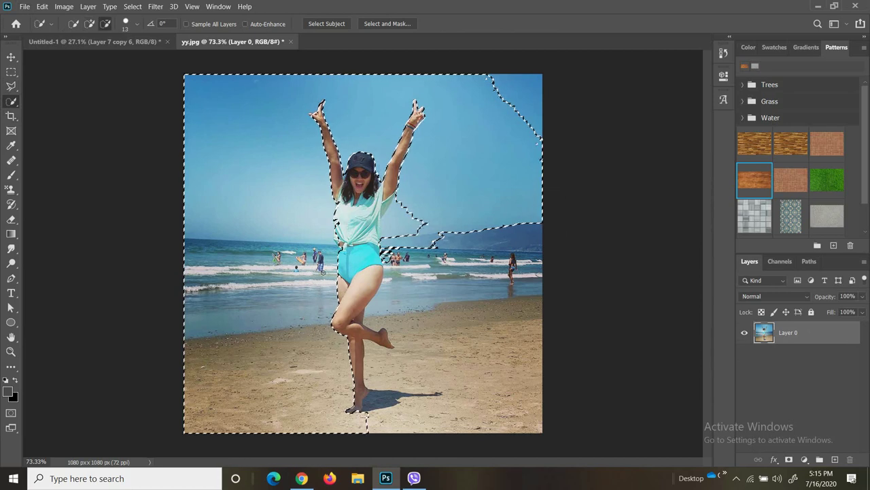
{"action": "scroll", "coordinate": [337, 244], "scroll_direction": "up", "scroll_amount": 3}
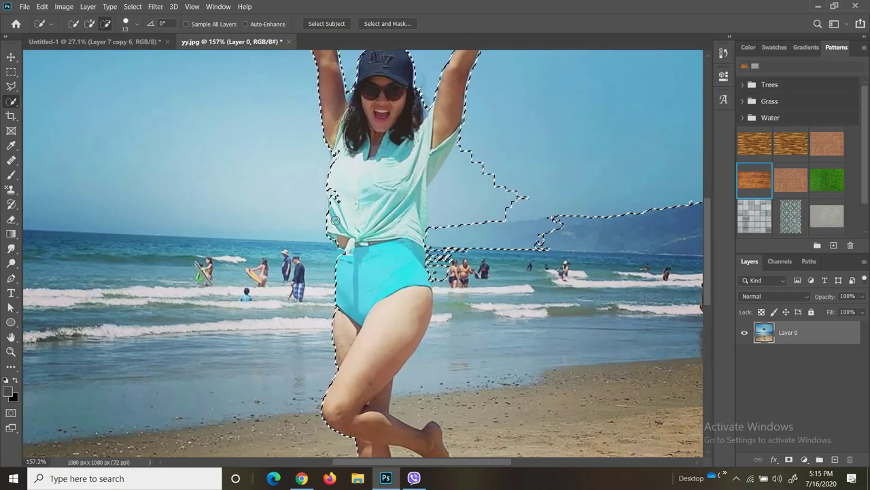
{"action": "scroll", "coordinate": [332, 192], "scroll_direction": "down", "scroll_amount": 1}
{"action": "scroll", "coordinate": [331, 192], "scroll_direction": "down", "scroll_amount": 2}
{"action": "scroll", "coordinate": [331, 193], "scroll_direction": "down", "scroll_amount": 2}
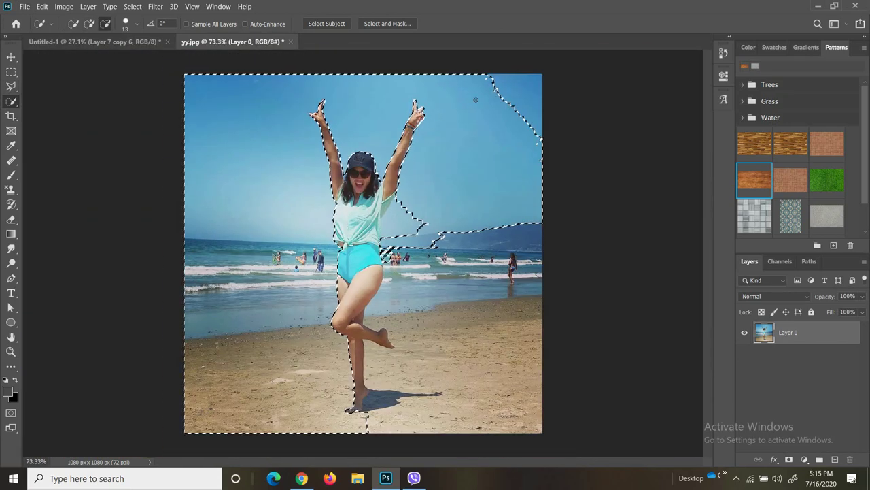
{"action": "left_click_drag", "start_coordinate": [476, 143], "coordinate": [430, 221]}
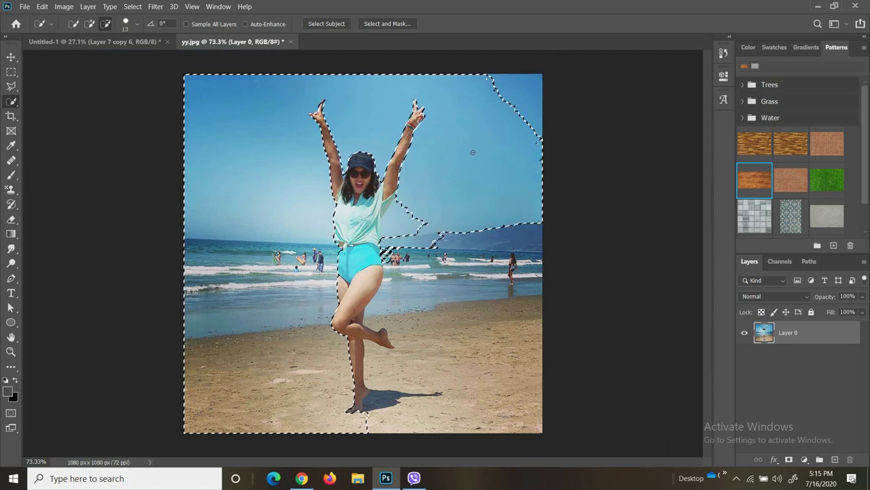
{"action": "key", "text": "Delete"}
- Delete the top-right sky corner and the sea and sand on the right, then deselect
{"action": "left_click", "coordinate": [521, 99]}
{"action": "key", "text": "Delete"}
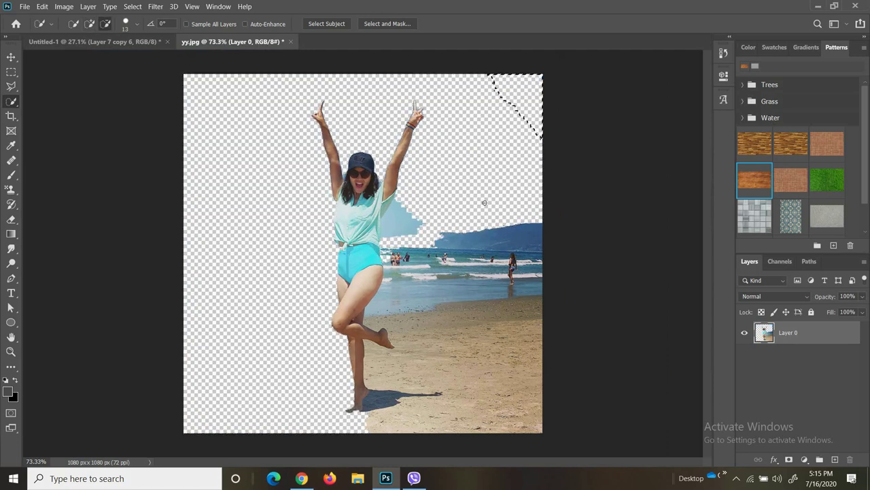
{"action": "left_click_drag", "start_coordinate": [469, 222], "coordinate": [435, 296]}
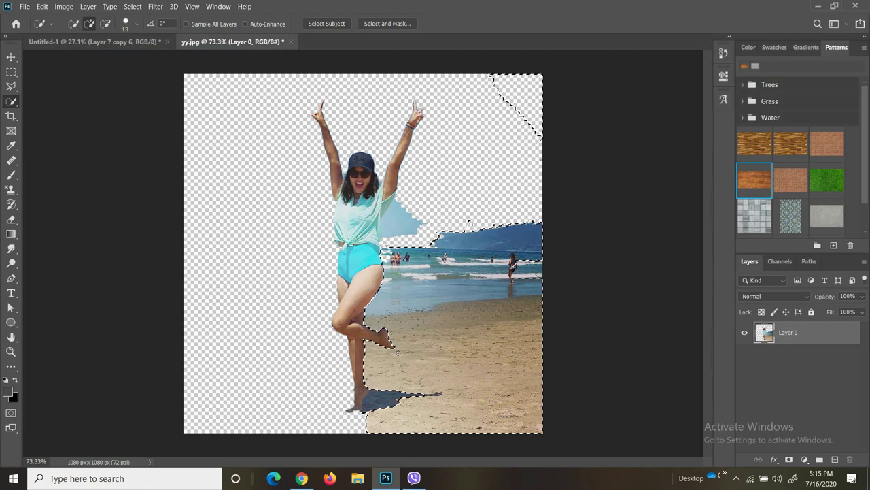
{"action": "key", "text": "Delete"}
{"action": "key", "text": "ctrl+d"}
- Delete the shadow under the woman's foot to transparency
{"action": "scroll", "coordinate": [373, 407], "scroll_direction": "up", "scroll_amount": 2}
{"action": "left_click_drag", "start_coordinate": [411, 408], "coordinate": [375, 421]}
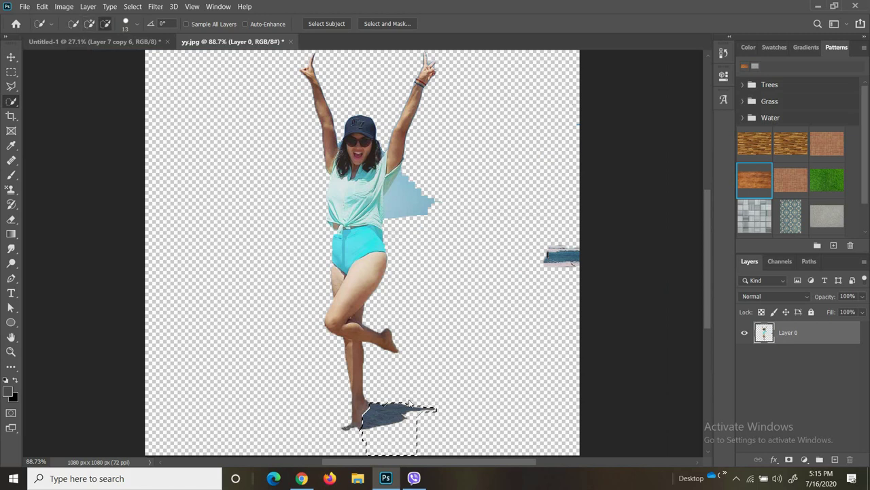
{"action": "key", "text": "Delete"}
{"action": "key", "text": "ctrl+d"}
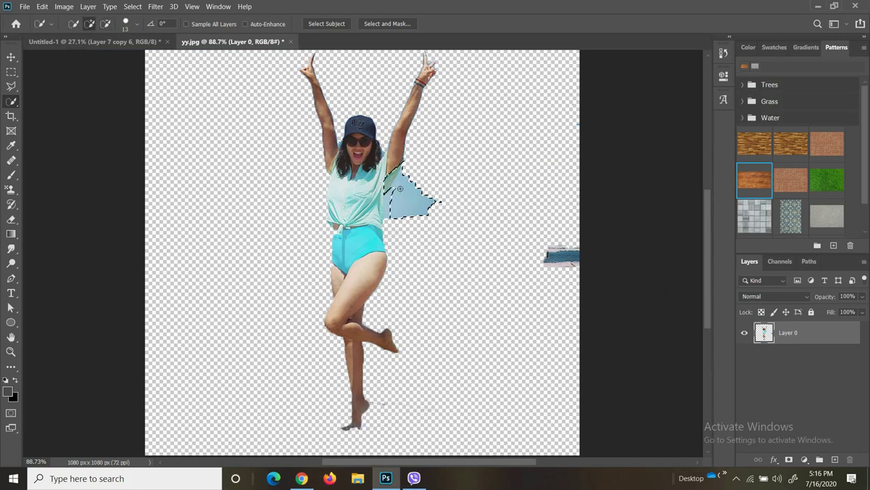
- Delete leftover patches by her shoulder and the right edge, then float the yy.jpg window
{"action": "scroll", "coordinate": [378, 176], "scroll_direction": "up", "scroll_amount": 3}
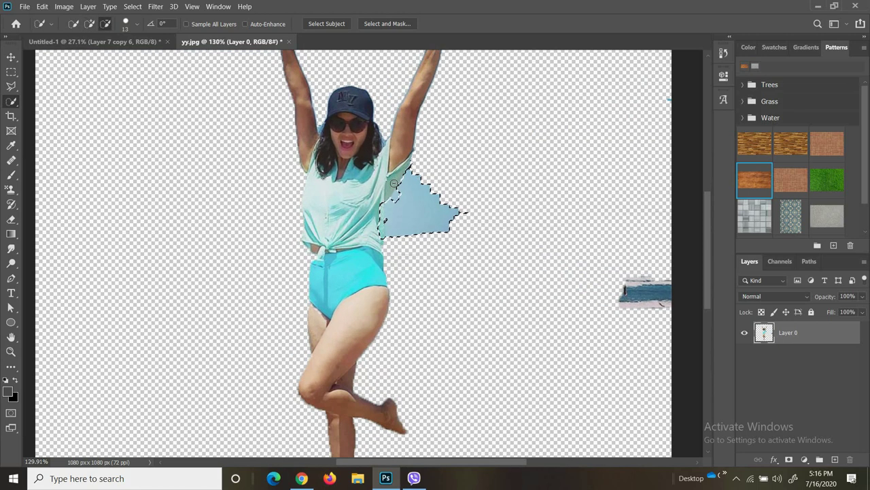
{"action": "left_click_drag", "start_coordinate": [397, 196], "coordinate": [387, 244]}
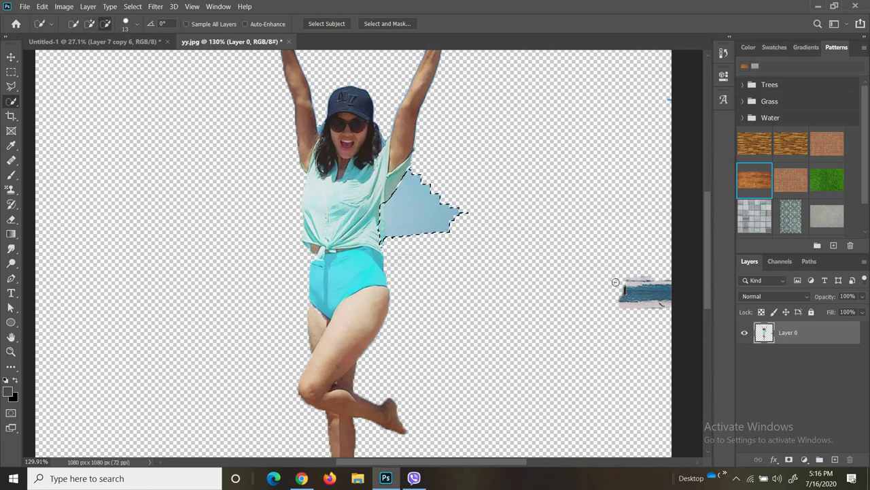
{"action": "left_click_drag", "start_coordinate": [660, 317], "coordinate": [528, 311]}
{"action": "key", "text": "ctrl+z"}
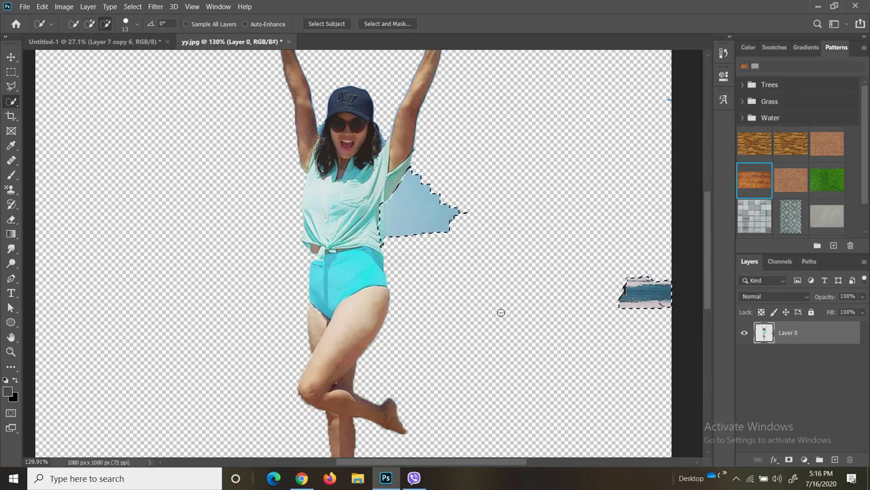
{"action": "key", "text": "Delete"}
{"action": "key", "text": "ctrl+0"}
{"action": "mouse_move", "coordinate": [235, 41]}
{"action": "left_mouse_down"}
{"action": "mouse_move", "coordinate": [245, 59]}
{"action": "mouse_move", "coordinate": [320, 67]}
{"action": "left_mouse_up"}
{"action": "right_click", "coordinate": [11, 101]}
- Drag the woman into Untitled-1 with the Move tool and close yy.jpg without saving
{"action": "left_click", "coordinate": [50, 124]}
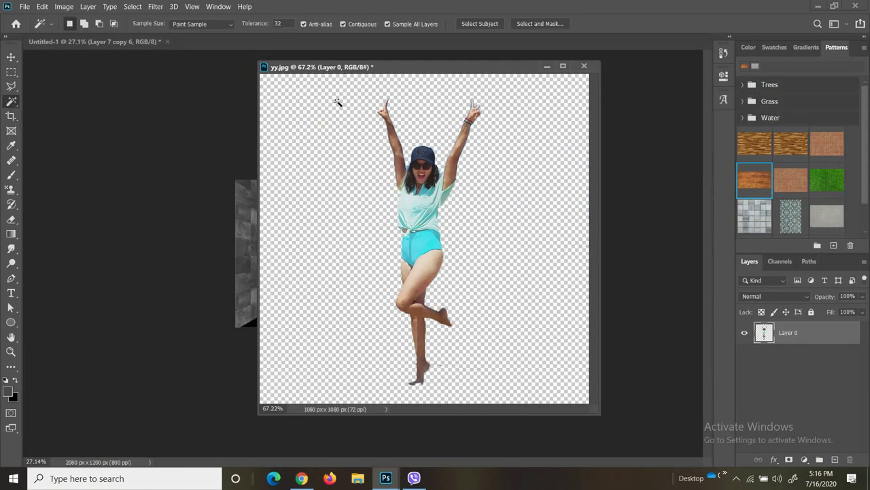
{"action": "left_click_drag", "start_coordinate": [286, 67], "coordinate": [438, 80]}
{"action": "key", "text": "v"}
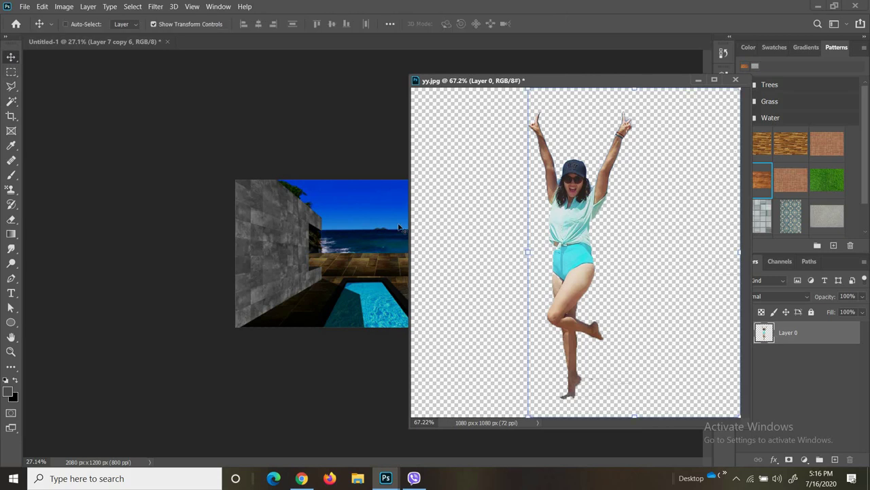
{"action": "left_click", "coordinate": [451, 189]}
{"action": "left_click_drag", "start_coordinate": [552, 204], "coordinate": [396, 211]}
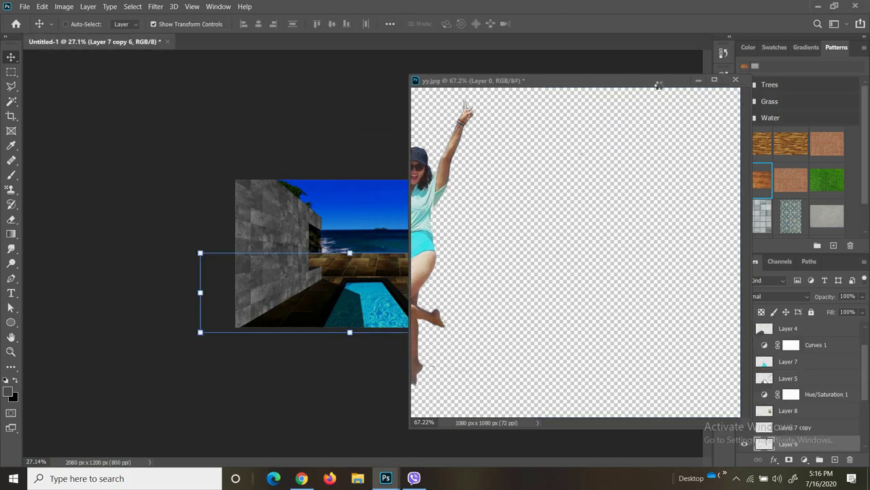
{"action": "left_click", "coordinate": [735, 79]}
{"action": "left_click", "coordinate": [447, 187]}
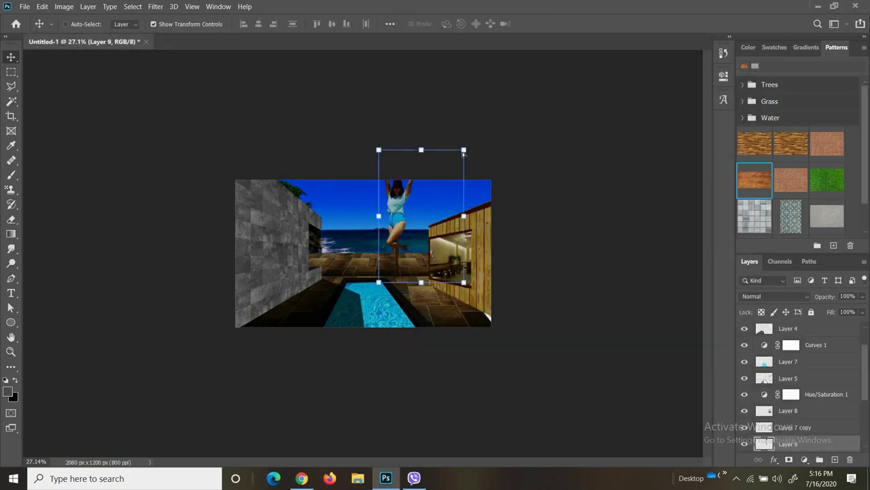
- Scale the woman to about 38%, position her on the terrace, and select Layer 9
{"action": "left_click_drag", "start_coordinate": [465, 150], "coordinate": [428, 235]}
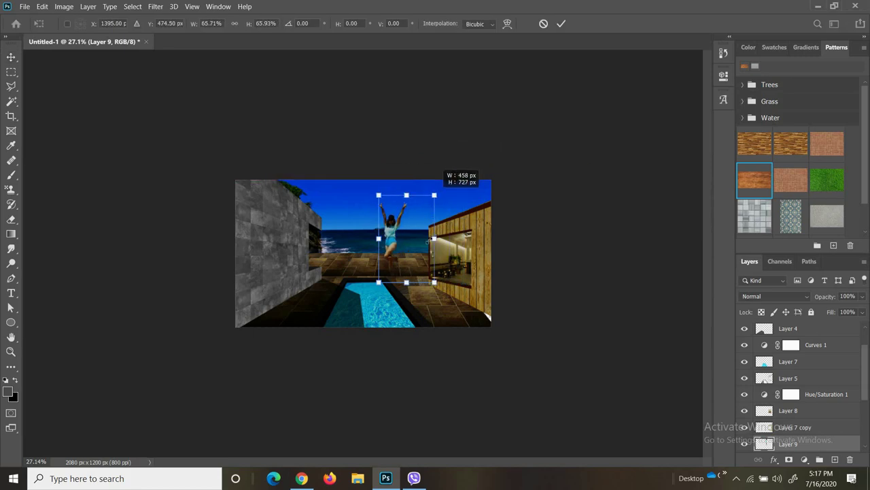
{"action": "scroll", "coordinate": [397, 279], "scroll_direction": "up", "scroll_amount": 1}
{"action": "scroll", "coordinate": [396, 279], "scroll_direction": "up", "scroll_amount": 2}
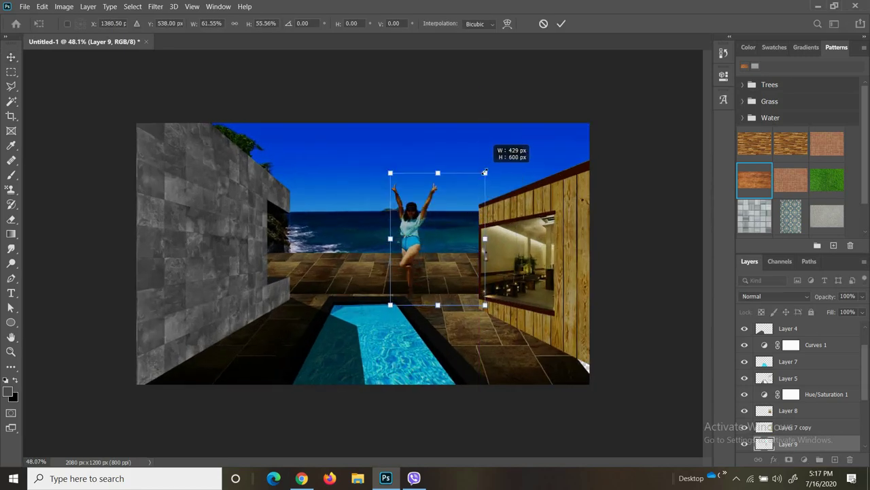
{"action": "left_click_drag", "start_coordinate": [476, 219], "coordinate": [466, 193]}
{"action": "left_click_drag", "start_coordinate": [409, 264], "coordinate": [429, 250]}
{"action": "scroll", "coordinate": [467, 256], "scroll_direction": "up", "scroll_amount": 2}
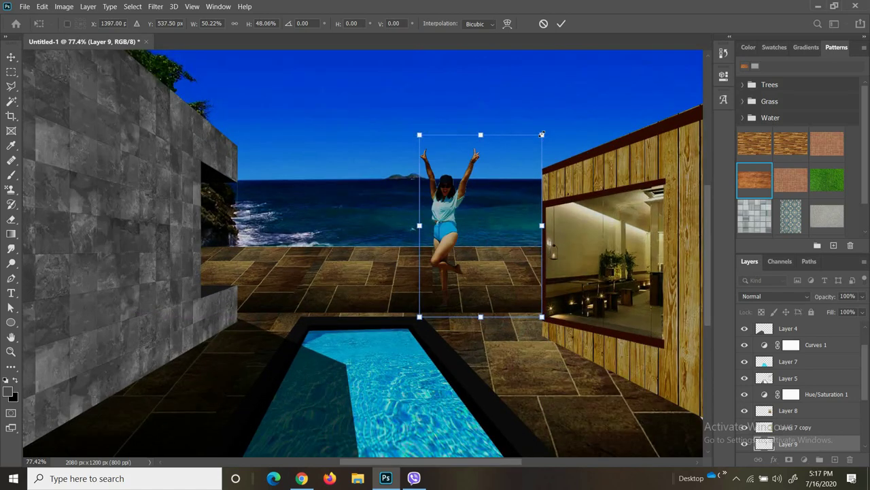
{"action": "left_click_drag", "start_coordinate": [542, 135], "coordinate": [514, 179]}
{"action": "scroll", "coordinate": [514, 179], "scroll_direction": "down", "scroll_amount": 3}
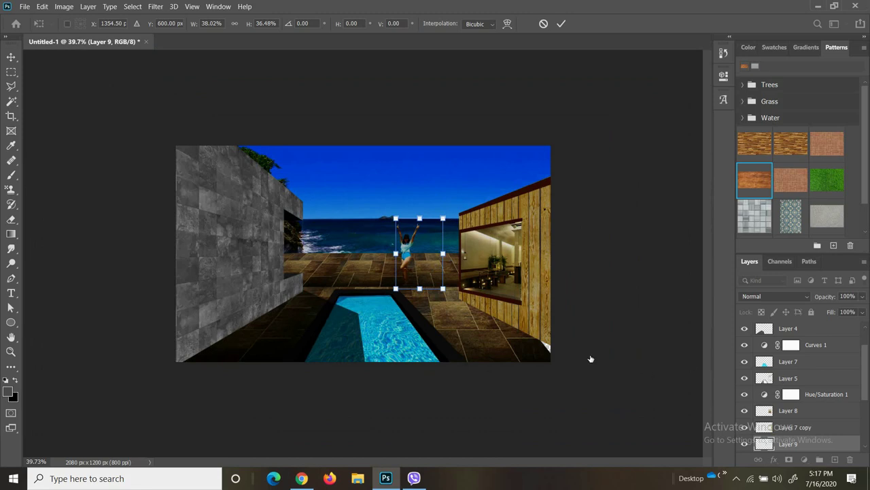
{"action": "key", "text": "Return"}
{"action": "scroll", "coordinate": [401, 249], "scroll_direction": "up", "scroll_amount": 5}
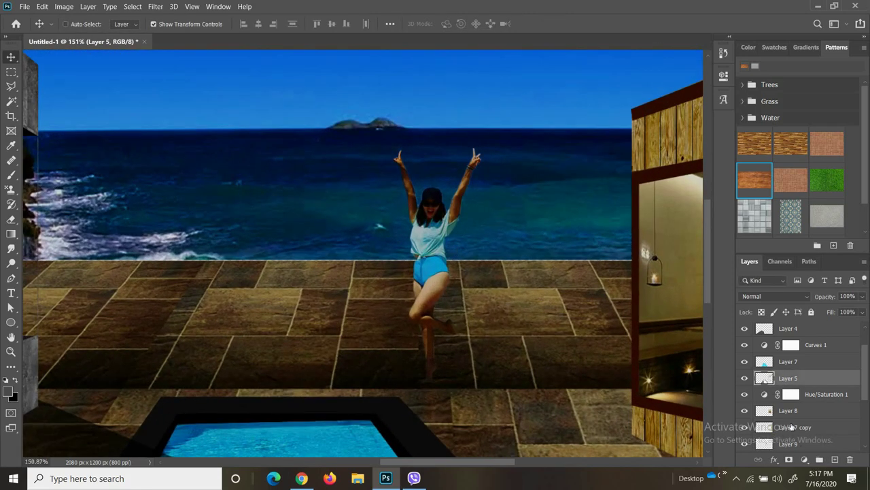
{"action": "scroll", "coordinate": [791, 426], "scroll_direction": "down", "scroll_amount": 1}
{"action": "left_click", "coordinate": [791, 427]}
- On Layer 7 copy 6, lasso a shadow shape below her feet and fill it black
{"action": "scroll", "coordinate": [795, 408], "scroll_direction": "down", "scroll_amount": 3}
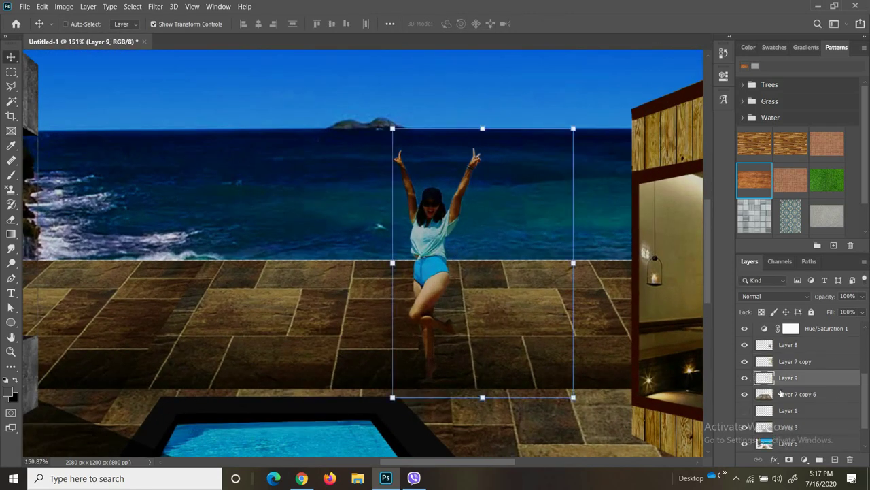
{"action": "left_click", "coordinate": [797, 395]}
{"action": "left_click", "coordinate": [11, 86]}
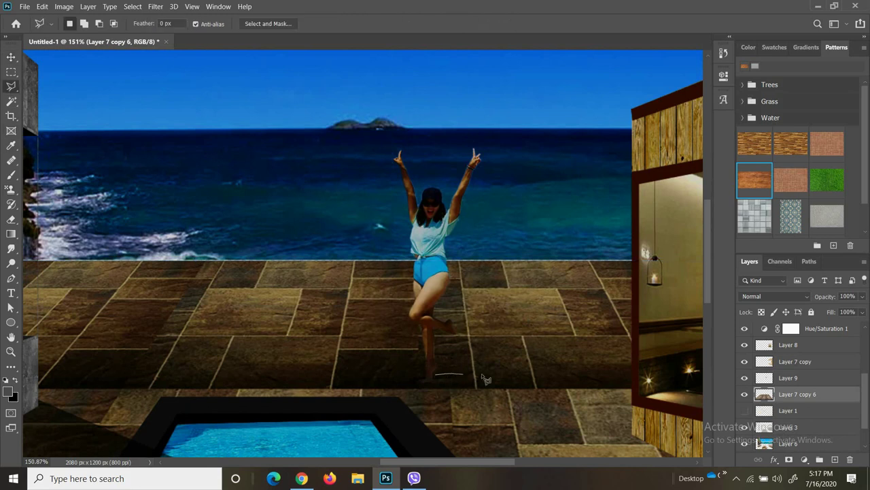
{"action": "left_click", "coordinate": [439, 382]}
{"action": "key", "text": "alt+BackSpace"}
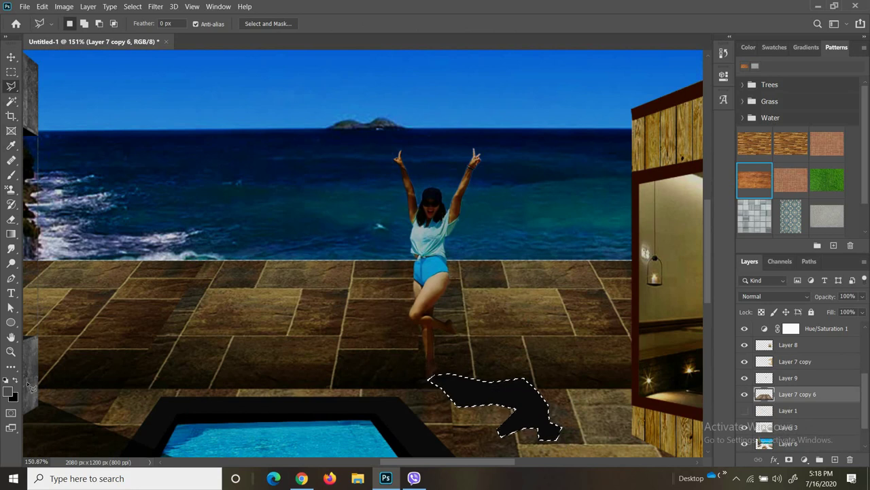
{"action": "left_click_drag", "start_coordinate": [847, 312], "coordinate": [816, 311]}
{"action": "key", "text": "ctrl+z"}
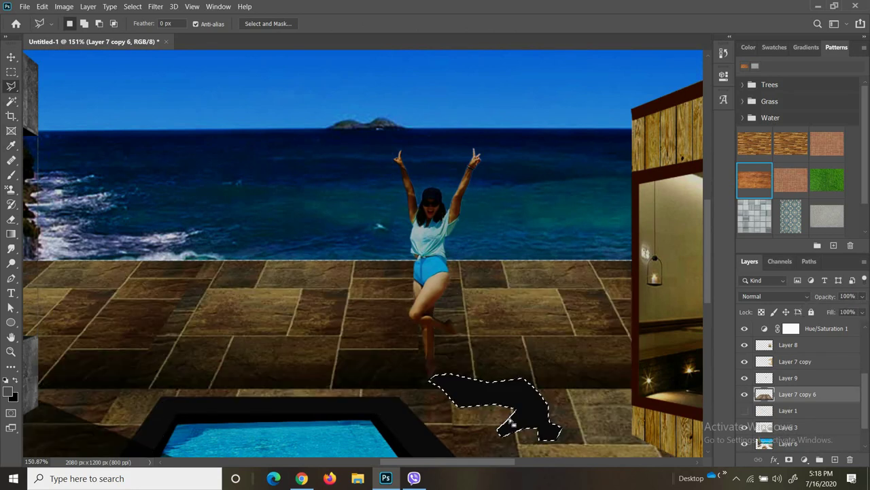
- Try a dark grey fill, then refill the shadow shape black and deselect
{"action": "left_click", "coordinate": [8, 392]}
{"action": "left_click", "coordinate": [672, 245]}
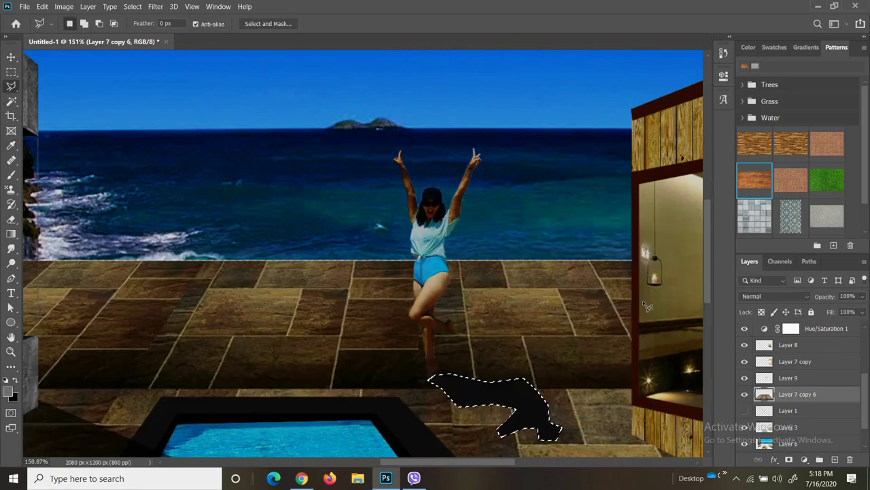
{"action": "key", "text": "alt+BackSpace"}
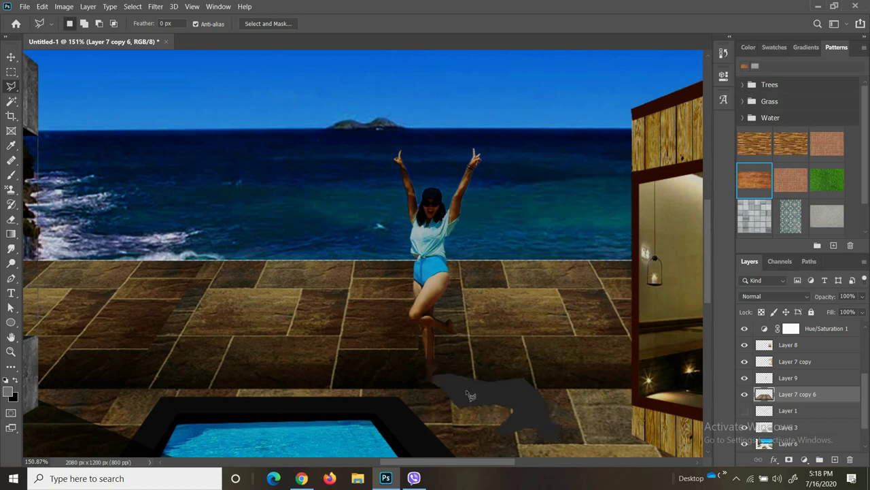
{"action": "scroll", "coordinate": [478, 350], "scroll_direction": "down", "scroll_amount": 1}
{"action": "key", "text": "d"}
{"action": "key", "text": "alt+BackSpace"}
{"action": "key", "text": "ctrl+d"}
{"action": "scroll", "coordinate": [506, 369], "scroll_direction": "down", "scroll_amount": 5}
{"action": "key", "text": "ctrl+shift+d"}
{"action": "key", "text": "ctrl+d"}
{"action": "scroll", "coordinate": [436, 286], "scroll_direction": "down", "scroll_amount": 2}
{"action": "scroll", "coordinate": [415, 270], "scroll_direction": "up", "scroll_amount": 4}
- Set a low-opacity brush and paint a soft shadow beside the woman's feet
{"action": "key", "text": "b"}
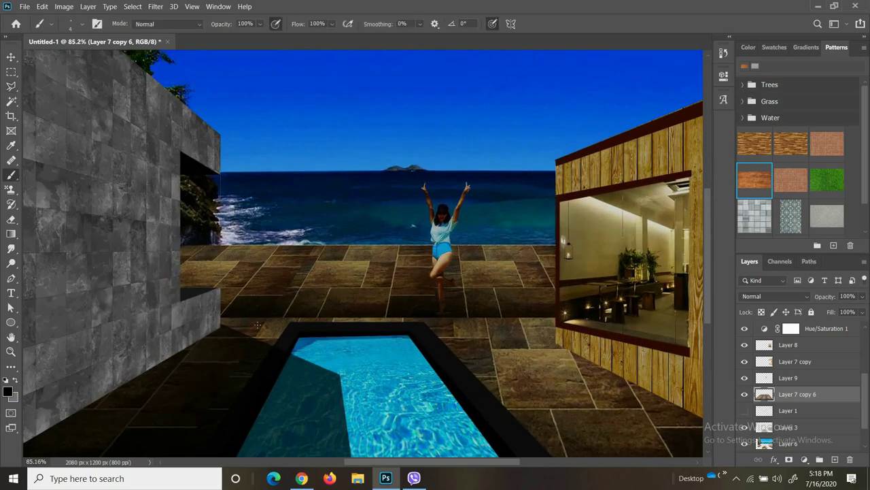
{"action": "right_click", "coordinate": [72, 59]}
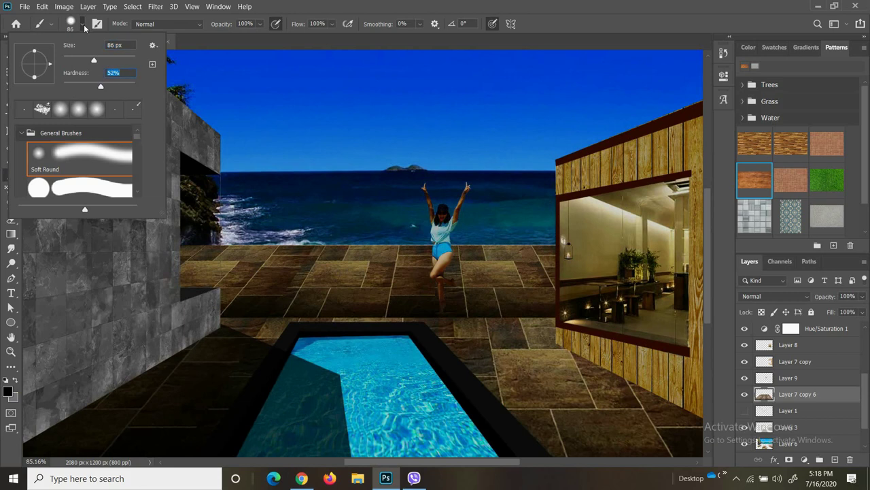
{"action": "left_click", "coordinate": [84, 27]}
{"action": "left_click_drag", "start_coordinate": [260, 23], "coordinate": [246, 38]}
{"action": "left_click", "coordinate": [83, 25]}
{"action": "key", "text": "Return"}
{"action": "scroll", "coordinate": [449, 289], "scroll_direction": "up", "scroll_amount": 2}
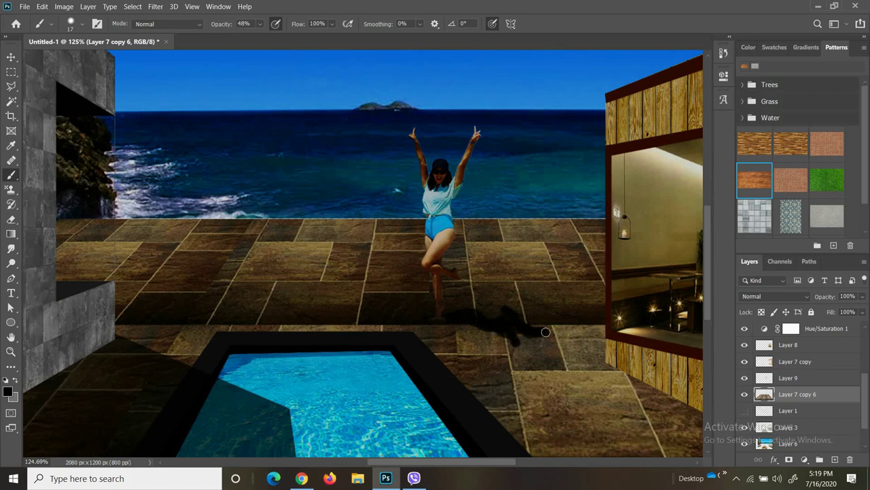
{"action": "scroll", "coordinate": [479, 323], "scroll_direction": "down", "scroll_amount": 2}
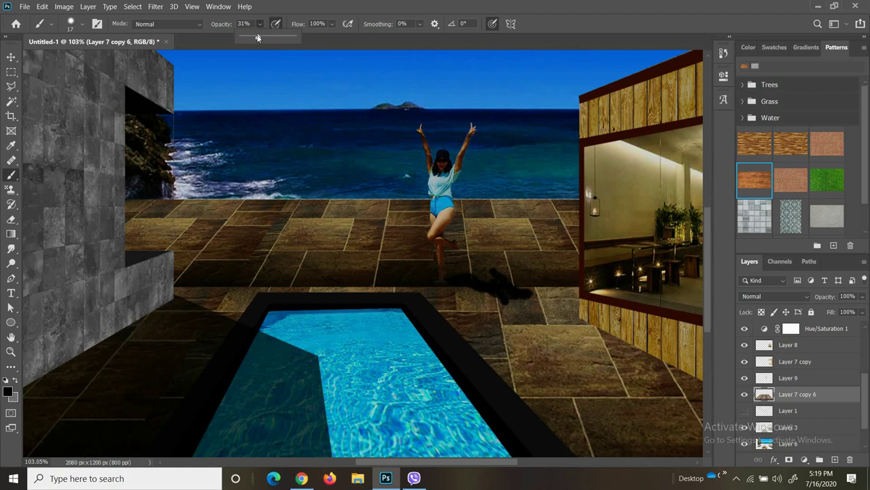
- Switch to the Move tool and make Layer 6 copy 3 the active layer
{"action": "key", "text": "v"}
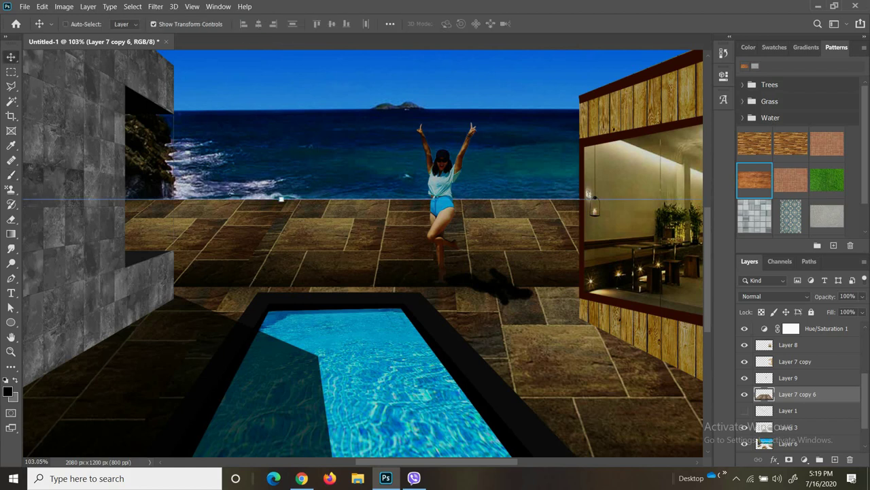
{"action": "scroll", "coordinate": [282, 197], "scroll_direction": "down", "scroll_amount": 5}
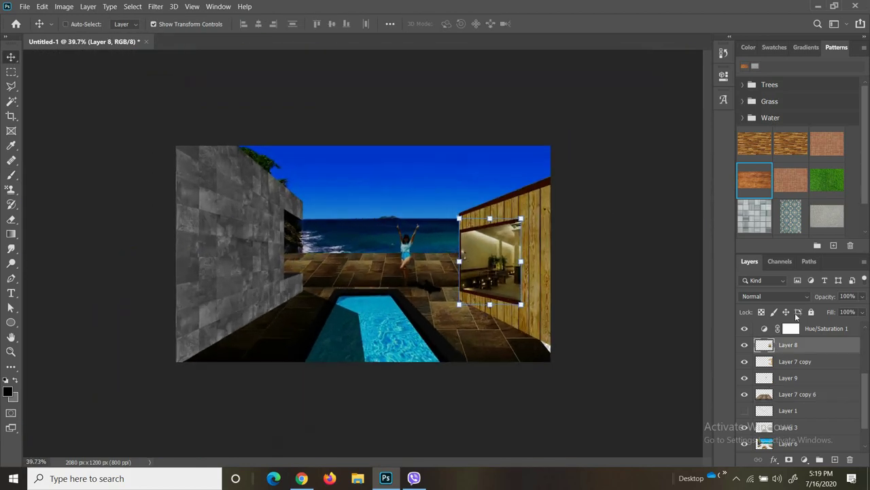
{"action": "scroll", "coordinate": [789, 367], "scroll_direction": "up", "scroll_amount": 3}
{"action": "left_click", "coordinate": [797, 345]}
{"action": "scroll", "coordinate": [361, 293], "scroll_direction": "up", "scroll_amount": 2}
- Trace the window frame outline on the stone wall with the Polygonal Lasso
{"action": "key", "text": "l"}
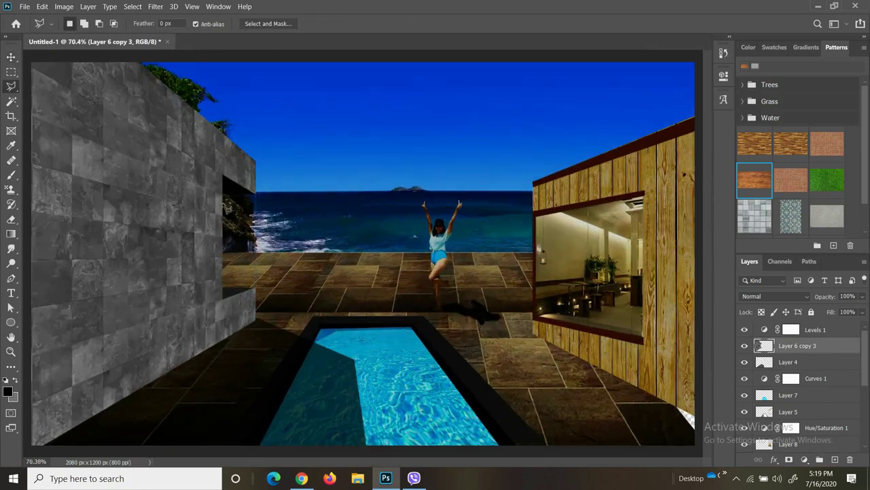
{"action": "scroll", "coordinate": [123, 143], "scroll_direction": "up", "scroll_amount": 2}
{"action": "scroll", "coordinate": [121, 142], "scroll_direction": "up", "scroll_amount": 2}
{"action": "left_click", "coordinate": [84, 114]}
{"action": "left_click", "coordinate": [150, 141]}
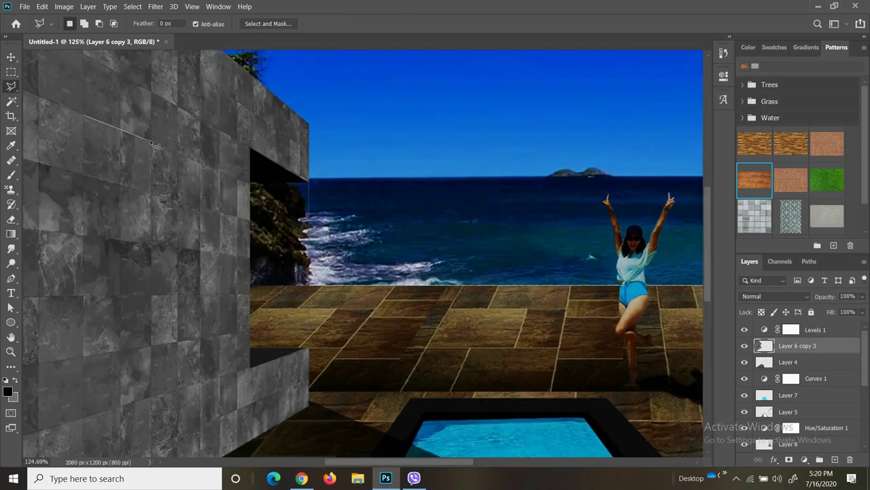
{"action": "left_click", "coordinate": [83, 294]}
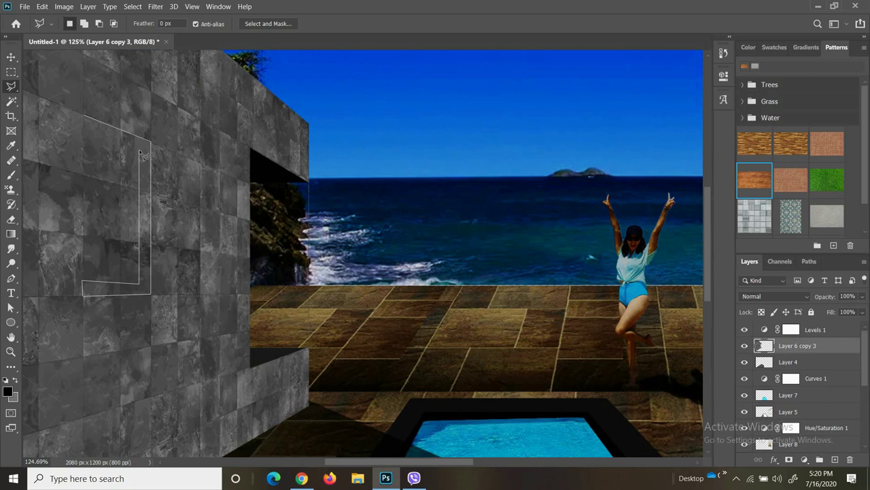
{"action": "left_click", "coordinate": [87, 119]}
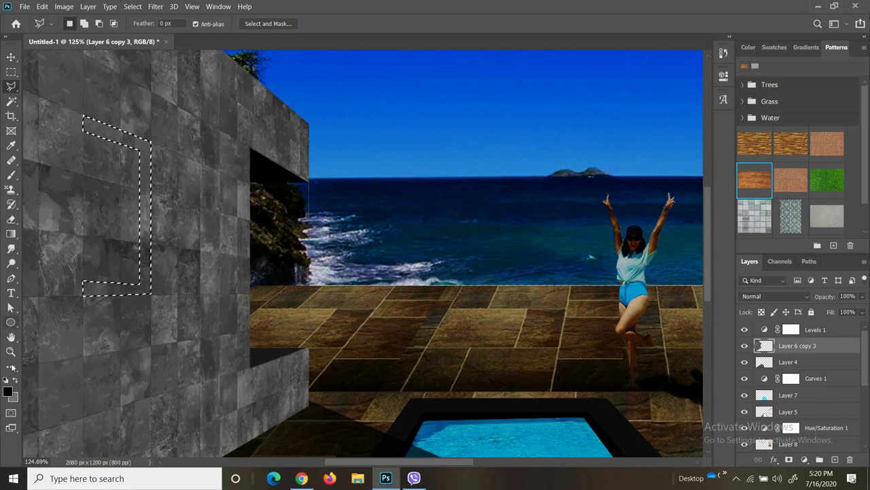
- Fill the window frame selection with black and deselect
{"action": "left_click", "coordinate": [10, 389]}
{"action": "left_click", "coordinate": [416, 363]}
{"action": "left_click", "coordinate": [671, 247]}
{"action": "scroll", "coordinate": [102, 136], "scroll_direction": "up", "scroll_amount": 3}
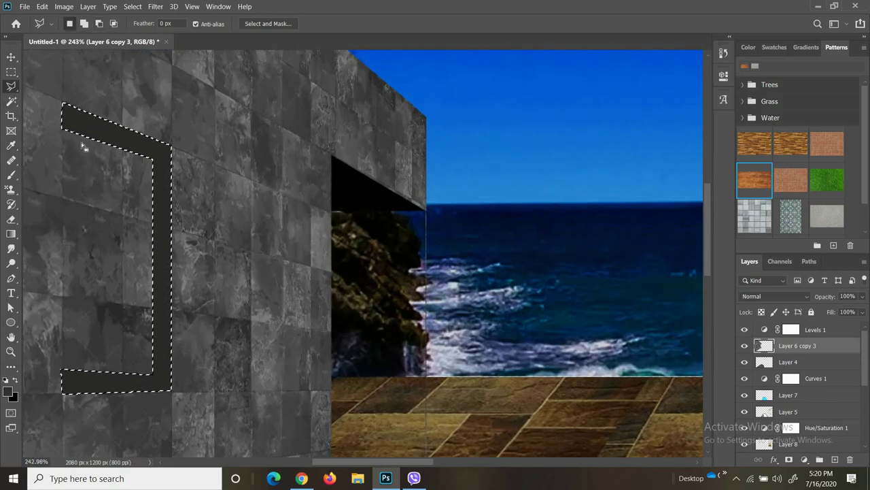
{"action": "scroll", "coordinate": [102, 136], "scroll_direction": "up", "scroll_amount": 3}
{"action": "key", "text": "alt+BackSpace"}
{"action": "key", "text": "ctrl+d"}
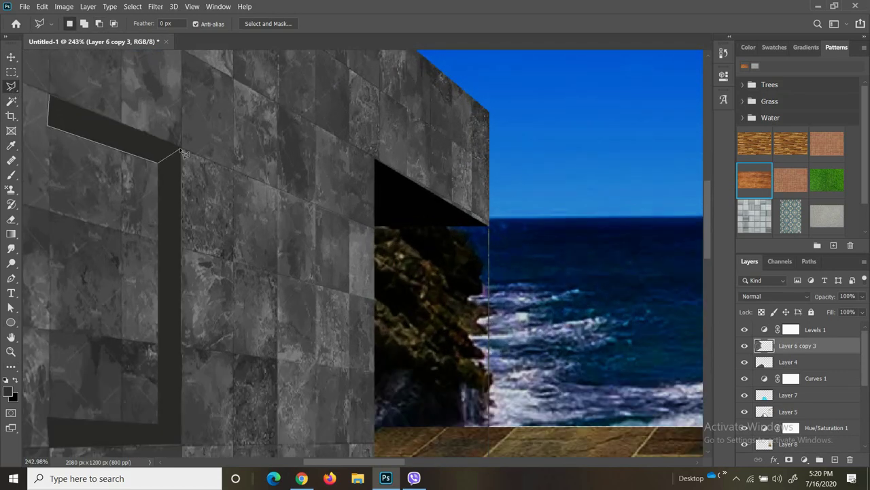
- Select the top frame strip and fill it solid black
{"action": "left_click", "coordinate": [58, 100]}
{"action": "key", "text": "alt+BackSpace"}
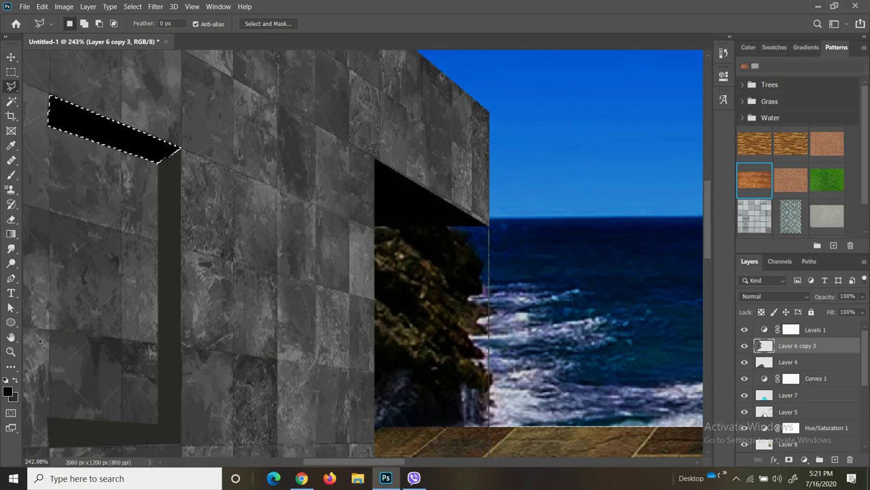
{"action": "key", "text": "ctrl+d"}
{"action": "scroll", "coordinate": [105, 141], "scroll_direction": "down", "scroll_amount": 5}
{"action": "scroll", "coordinate": [116, 87], "scroll_direction": "up", "scroll_amount": 4}
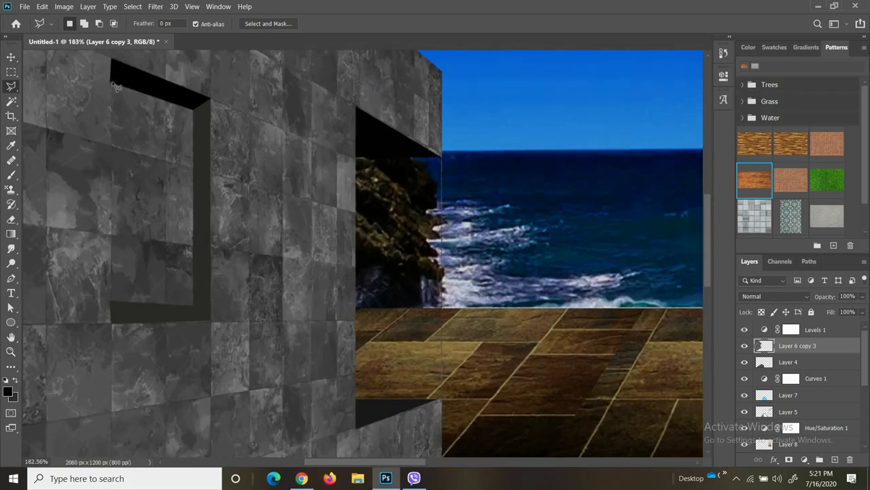
- Select the window pane and set a light tan foreground sampled from the floor tiles
{"action": "left_click", "coordinate": [193, 108]}
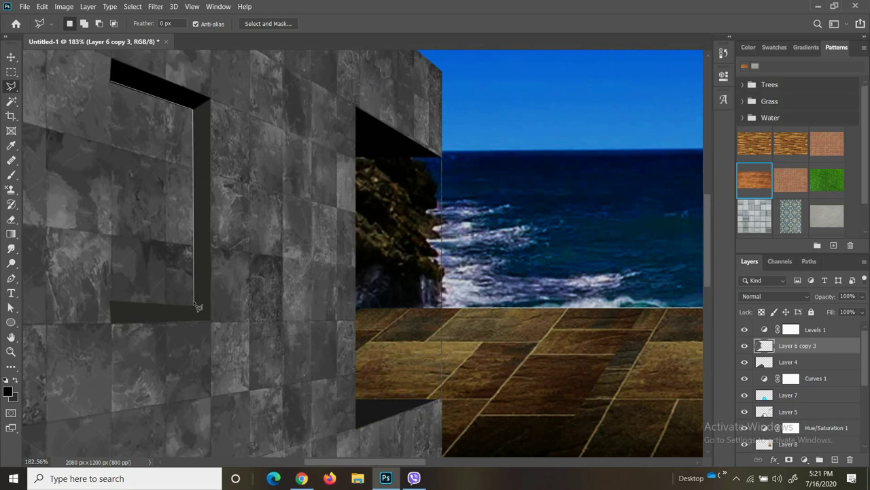
{"action": "left_click", "coordinate": [113, 302]}
{"action": "left_click", "coordinate": [111, 82]}
{"action": "left_click", "coordinate": [8, 391]}
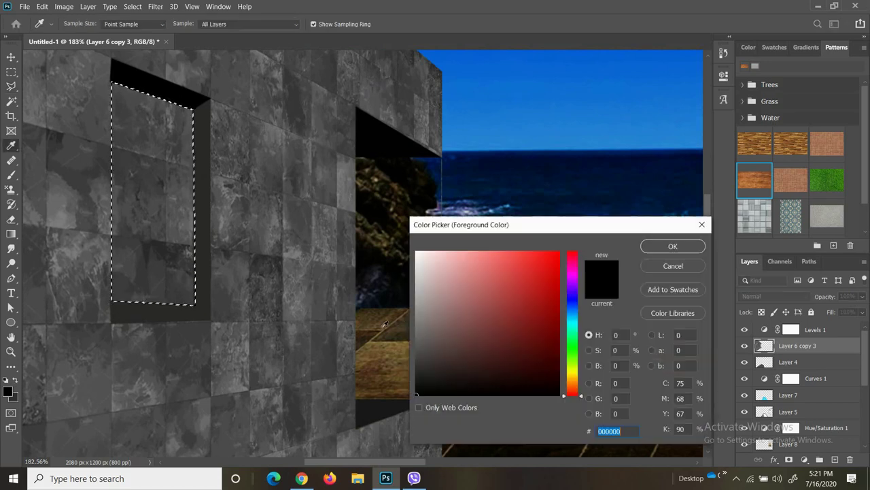
{"action": "left_click", "coordinate": [572, 313]}
{"action": "left_click", "coordinate": [408, 354]}
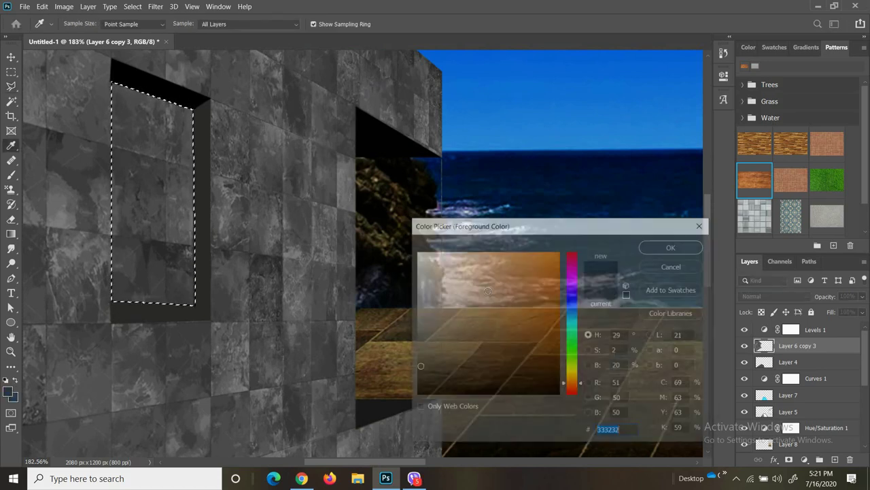
{"action": "left_click", "coordinate": [454, 307]}
- Fill the window pane with a vertical tan-to-blue gradient and deselect
{"action": "key", "text": "Return"}
{"action": "key", "text": "g"}
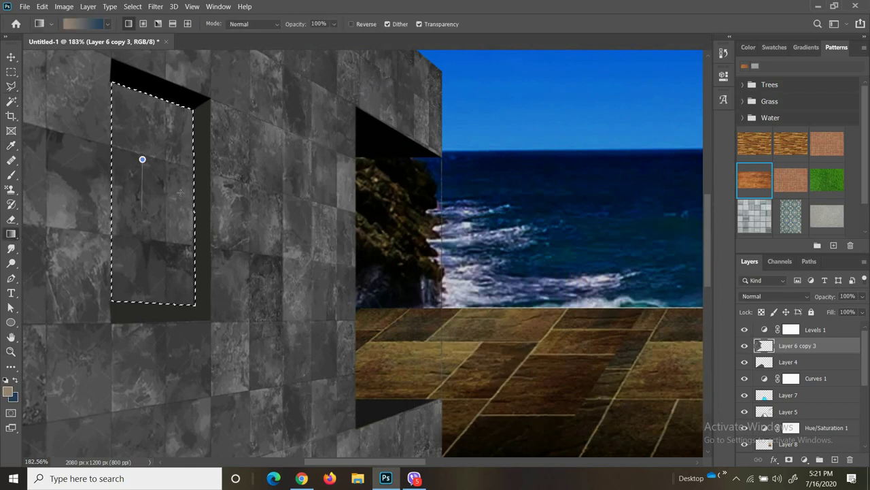
{"action": "left_click_drag", "start_coordinate": [178, 146], "coordinate": [178, 179]}
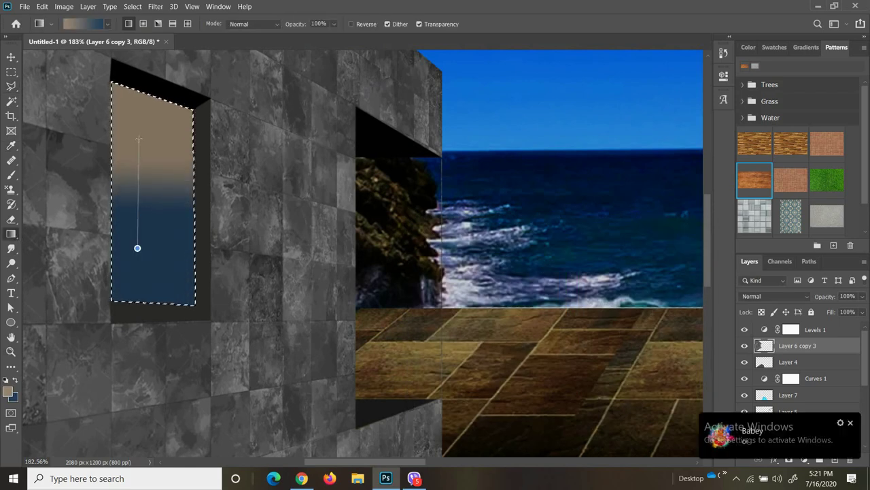
{"action": "left_click_drag", "start_coordinate": [136, 248], "coordinate": [142, 120]}
{"action": "key", "text": "ctrl+z"}
{"action": "key", "text": "w"}
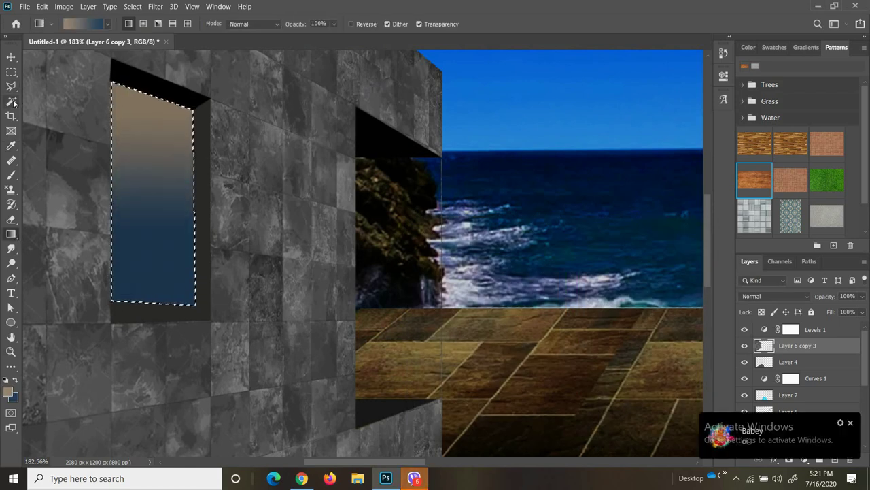
{"action": "key", "text": "ctrl+d"}
- Return to the Polygonal Lasso to begin a new outline lower on the wall
{"action": "scroll", "coordinate": [161, 233], "scroll_direction": "down", "scroll_amount": 5}
{"action": "scroll", "coordinate": [161, 234], "scroll_direction": "down", "scroll_amount": 1}
{"action": "scroll", "coordinate": [129, 234], "scroll_direction": "up", "scroll_amount": 2}
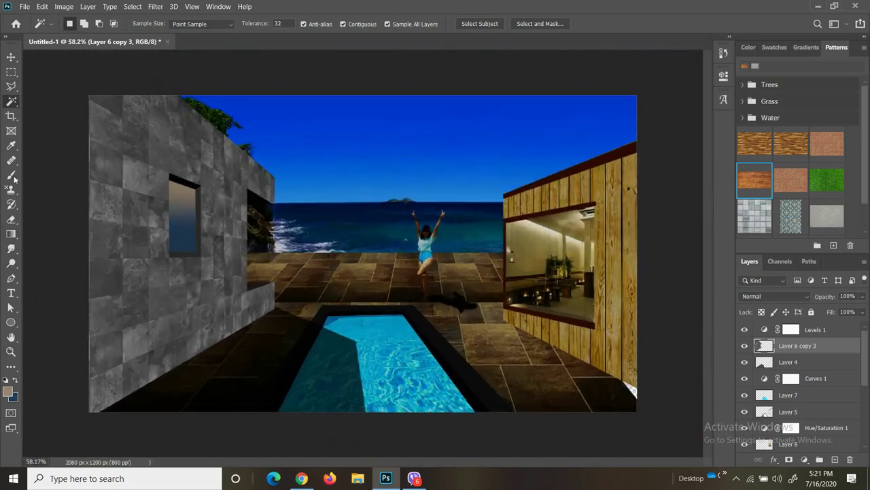
{"action": "key", "text": "l"}
{"action": "scroll", "coordinate": [95, 298], "scroll_direction": "up", "scroll_amount": 1}
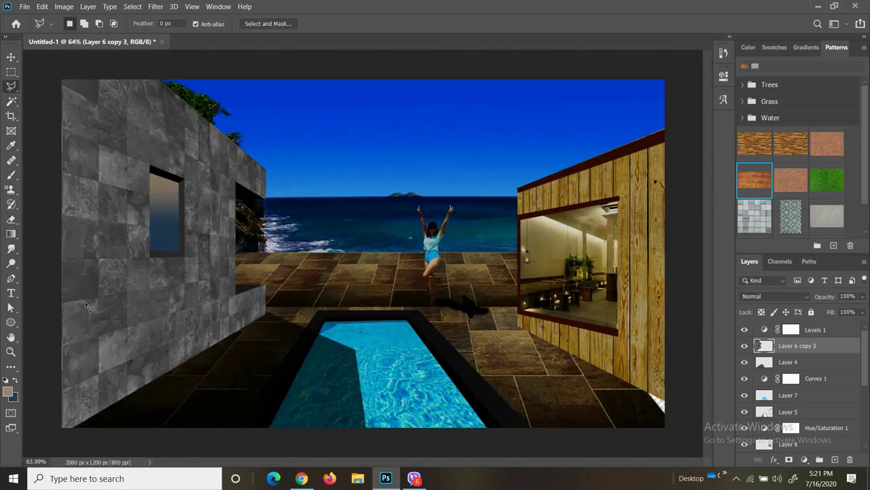
{"action": "scroll", "coordinate": [117, 284], "scroll_direction": "down", "scroll_amount": 2}
{"action": "scroll", "coordinate": [122, 295], "scroll_direction": "up", "scroll_amount": 1}
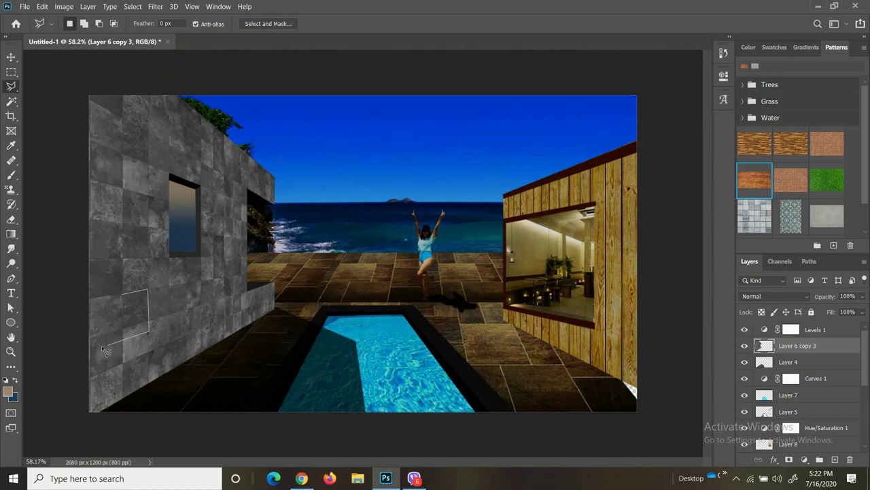
- Close the lower window's lasso selection and fill it with a tan-to-blue gradient
{"action": "double_click", "coordinate": [122, 295]}
{"action": "left_click", "coordinate": [11, 233]}
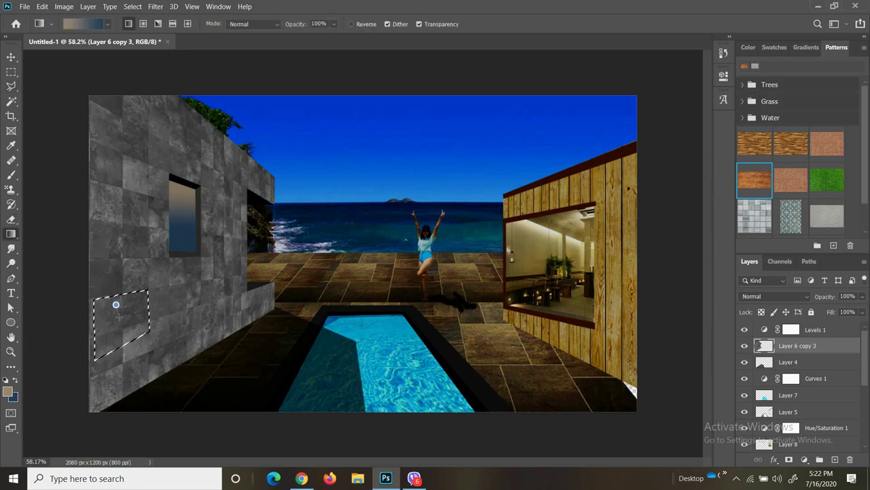
{"action": "left_click_drag", "start_coordinate": [119, 294], "coordinate": [122, 330]}
{"action": "key", "text": "w"}
- Fill the lower window's top strip and side recess with black
{"action": "key", "text": "ctrl+d"}
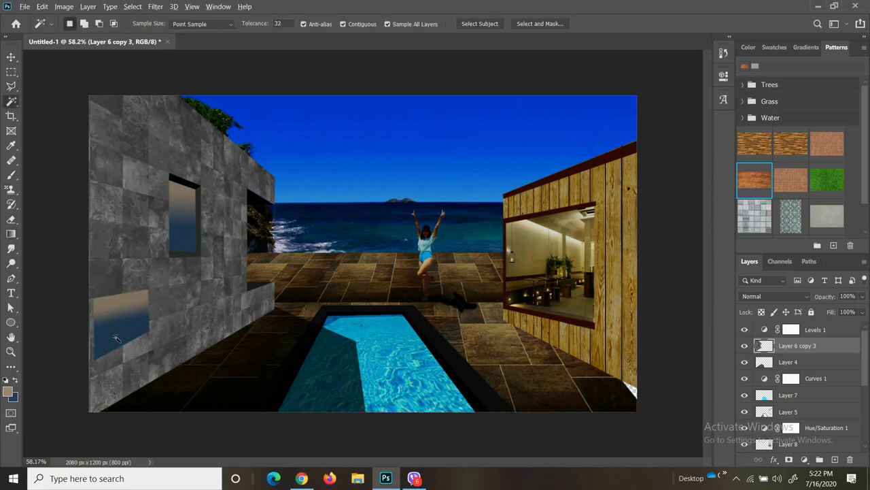
{"action": "key", "text": "ctrl+plus"}
{"action": "key", "text": "l"}
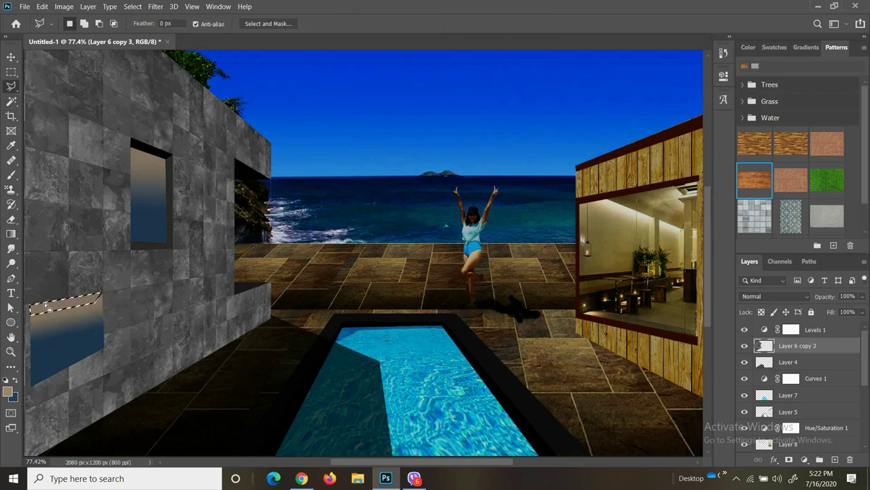
{"action": "left_click", "coordinate": [5, 381]}
{"action": "key", "text": "alt+BackSpace"}
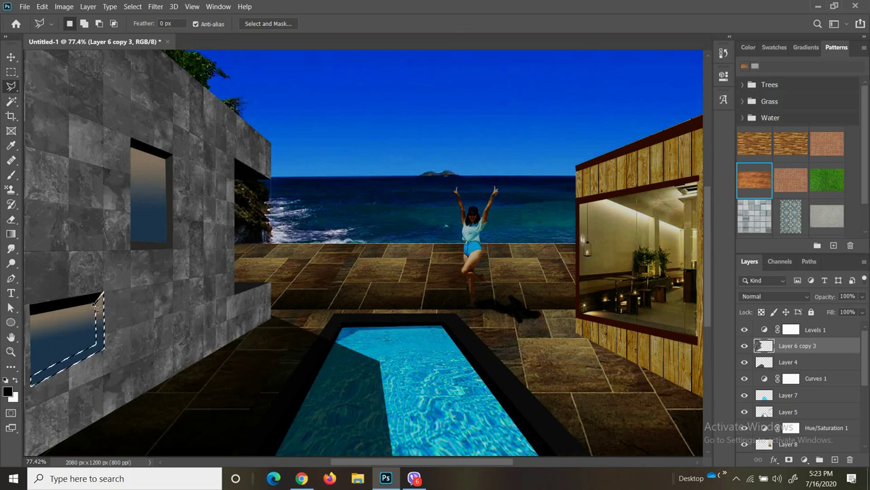
{"action": "scroll", "coordinate": [99, 309], "scroll_direction": "up", "scroll_amount": 3}
{"action": "scroll", "coordinate": [99, 310], "scroll_direction": "up", "scroll_amount": 2}
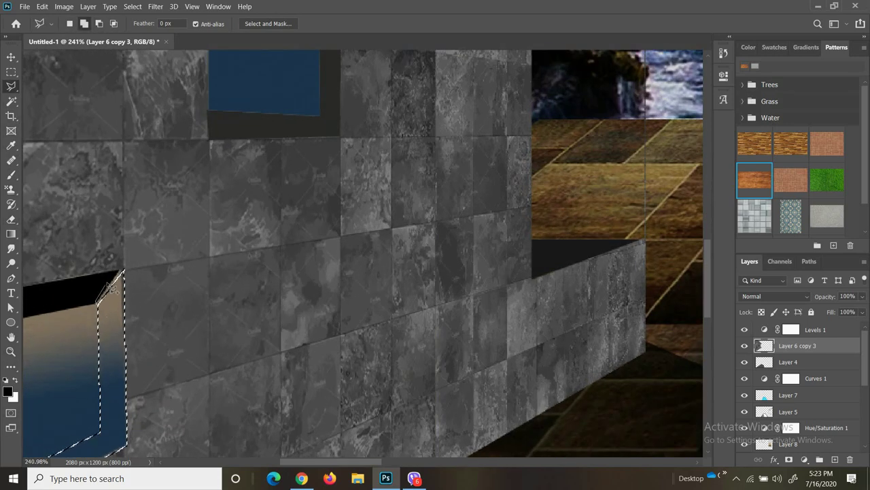
{"action": "key", "text": "b"}
{"action": "scroll", "coordinate": [109, 303], "scroll_direction": "down", "scroll_amount": 2}
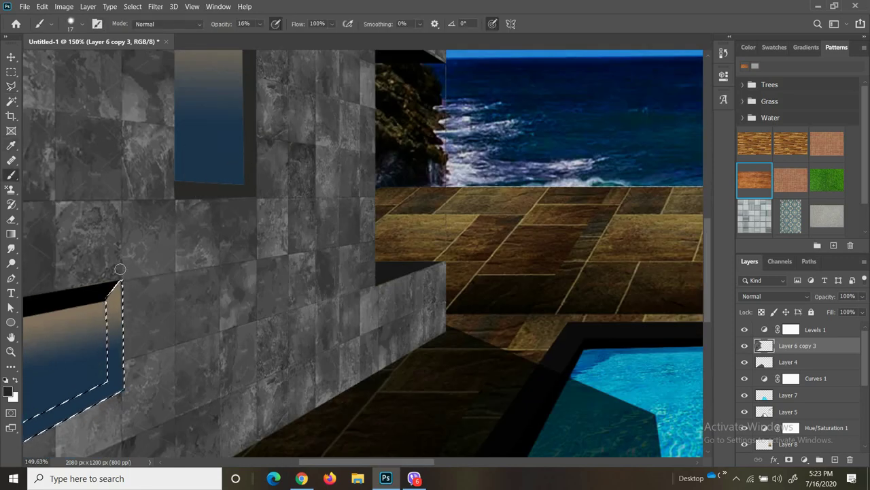
{"action": "key", "text": "alt+BackSpace"}
{"action": "key", "text": "ctrl+d"}
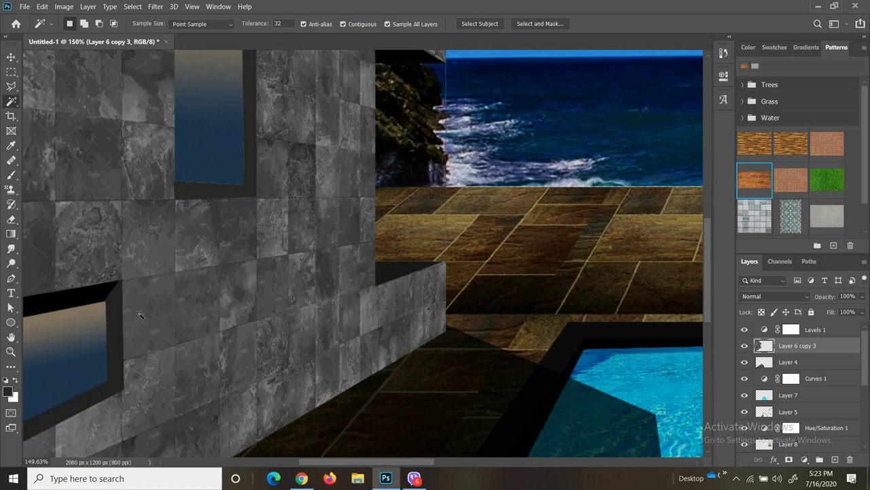
- Open a file with Ctrl+O to bring in the fern image
{"action": "scroll", "coordinate": [482, 253], "scroll_direction": "down", "scroll_amount": 5}
{"action": "scroll", "coordinate": [481, 253], "scroll_direction": "down", "scroll_amount": 1}
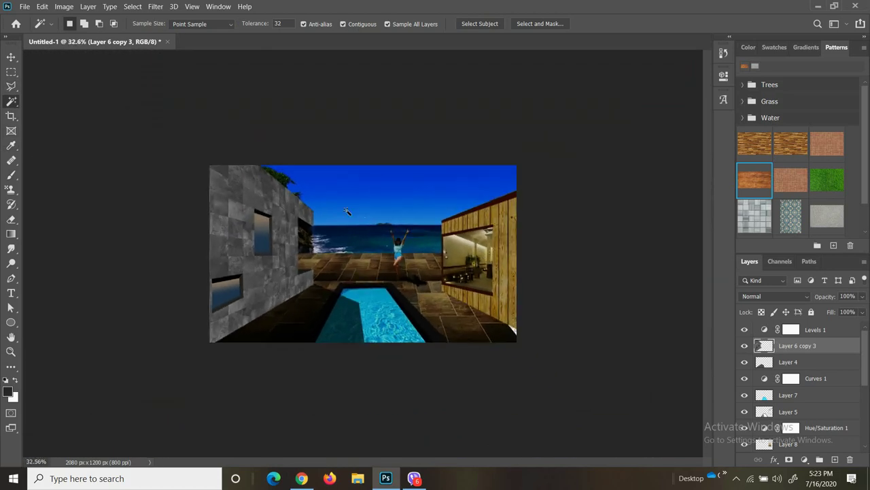
{"action": "scroll", "coordinate": [482, 253], "scroll_direction": "up", "scroll_amount": 2}
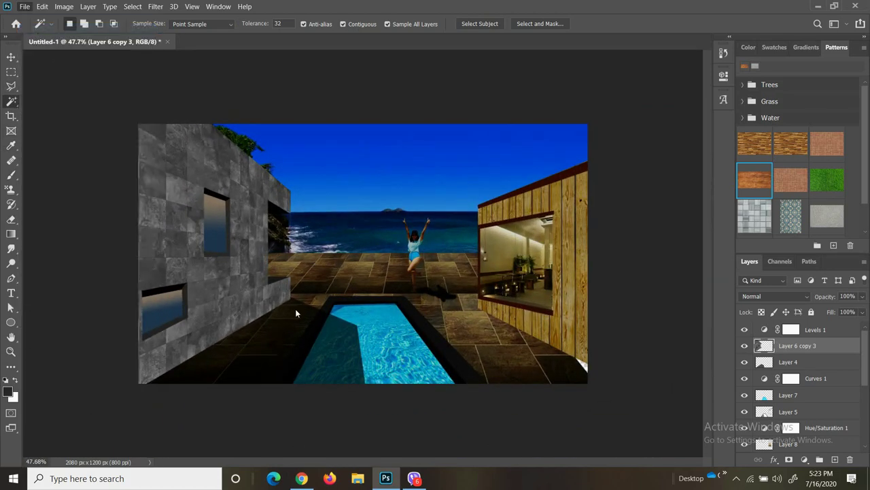
{"action": "key", "text": "ctrl+o"}
{"action": "scroll", "coordinate": [132, 124], "scroll_direction": "down", "scroll_amount": 3}
{"action": "scroll", "coordinate": [133, 125], "scroll_direction": "down", "scroll_amount": 3}
{"action": "scroll", "coordinate": [133, 125], "scroll_direction": "down", "scroll_amount": 3}
- Open fernplant.jpg, unlock its background layer and delete the white background
{"action": "scroll", "coordinate": [134, 124], "scroll_direction": "up", "scroll_amount": 3}
{"action": "left_click", "coordinate": [371, 273]}
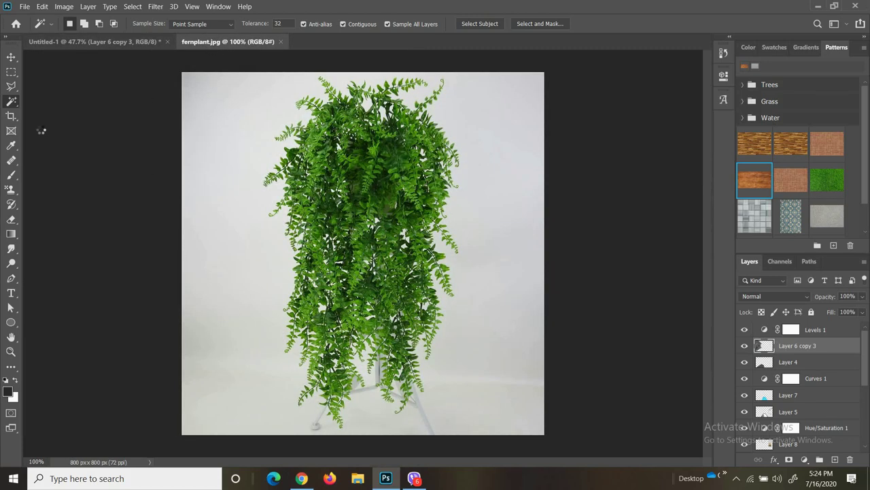
{"action": "left_click", "coordinate": [852, 332]}
{"action": "left_click", "coordinate": [197, 156]}
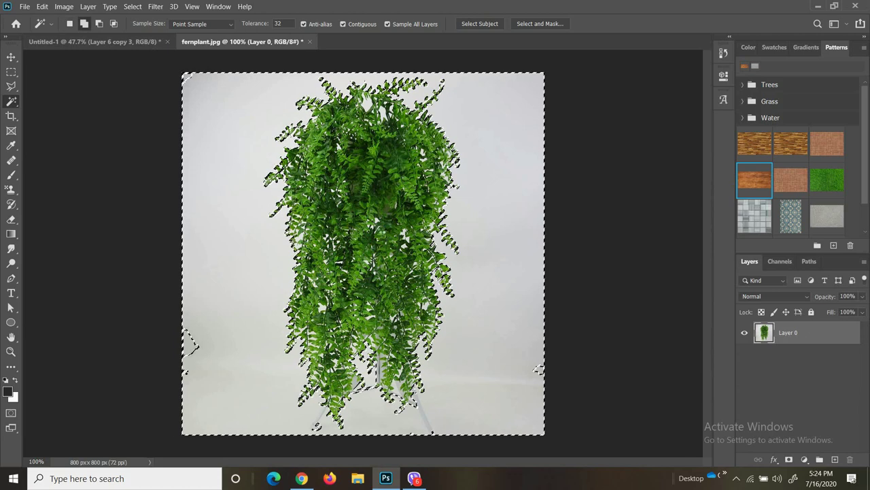
{"action": "key", "text": "Delete"}
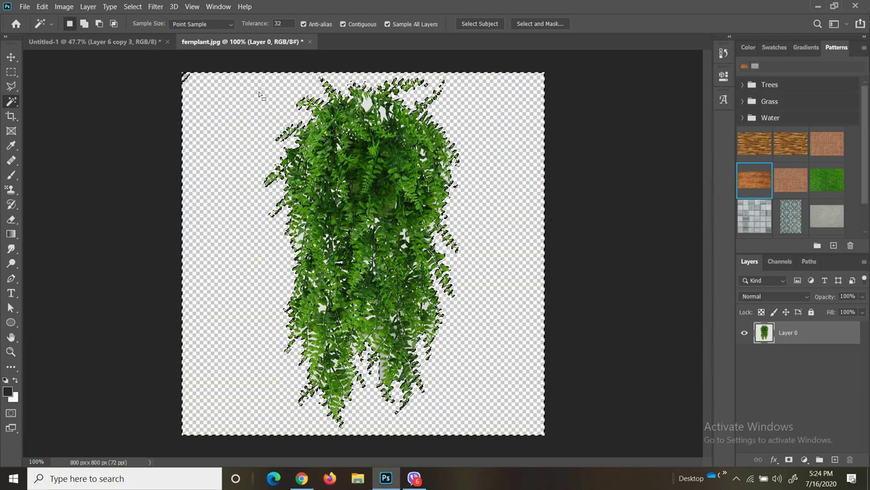
- Move the cut-out fern into Untitled-1, then close fernplant.jpg without saving
{"action": "left_click_drag", "start_coordinate": [242, 42], "coordinate": [425, 65]}
{"action": "key", "text": "v"}
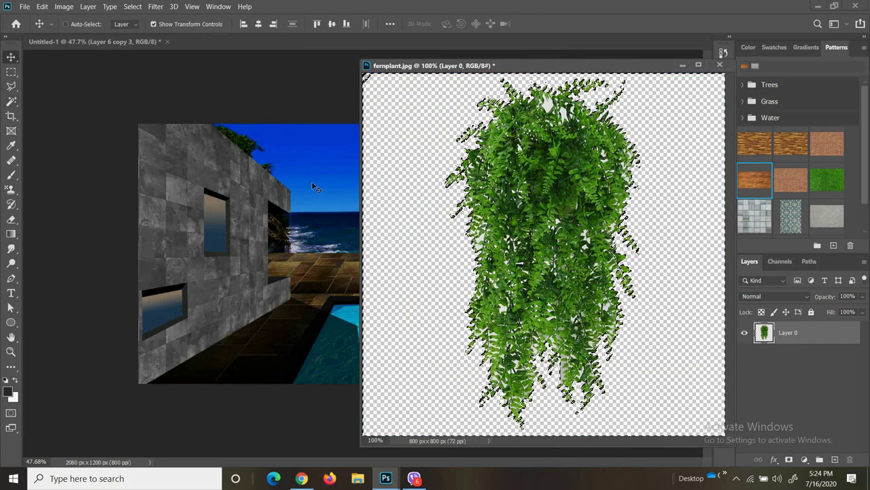
{"action": "left_click_drag", "start_coordinate": [314, 187], "coordinate": [314, 187]}
{"action": "left_click", "coordinate": [449, 194]}
{"action": "key", "text": "ctrl+w"}
{"action": "left_click", "coordinate": [451, 189]}
- Add Levels and Brightness/Contrast adjustment layers, raising brightness to 24
{"action": "left_click", "coordinate": [806, 460]}
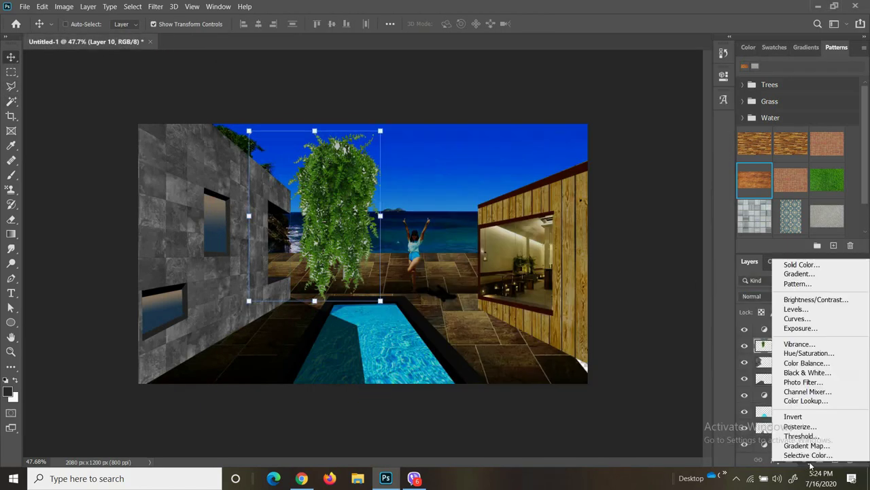
{"action": "left_click", "coordinate": [804, 310]}
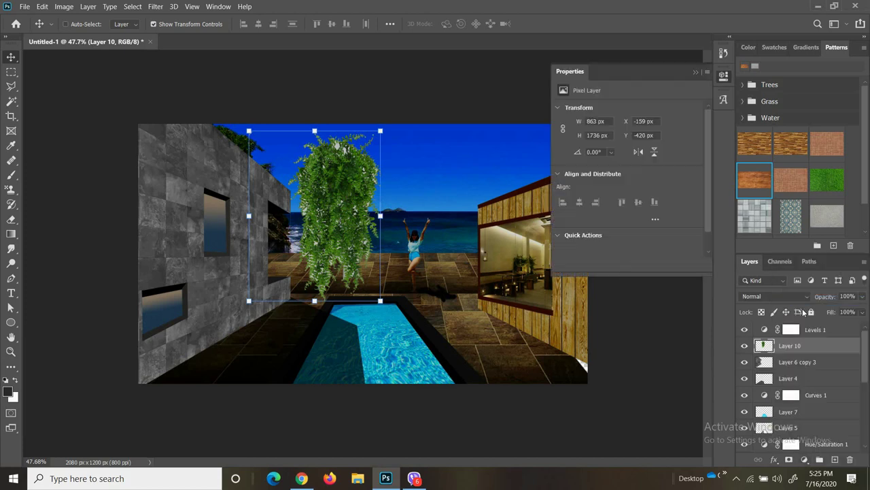
{"action": "left_click", "coordinate": [627, 164]}
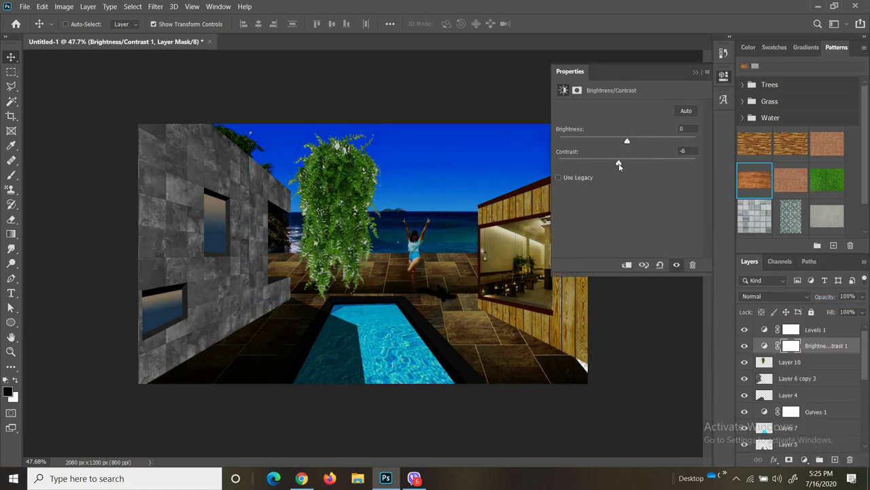
{"action": "left_click_drag", "start_coordinate": [627, 142], "coordinate": [643, 141]}
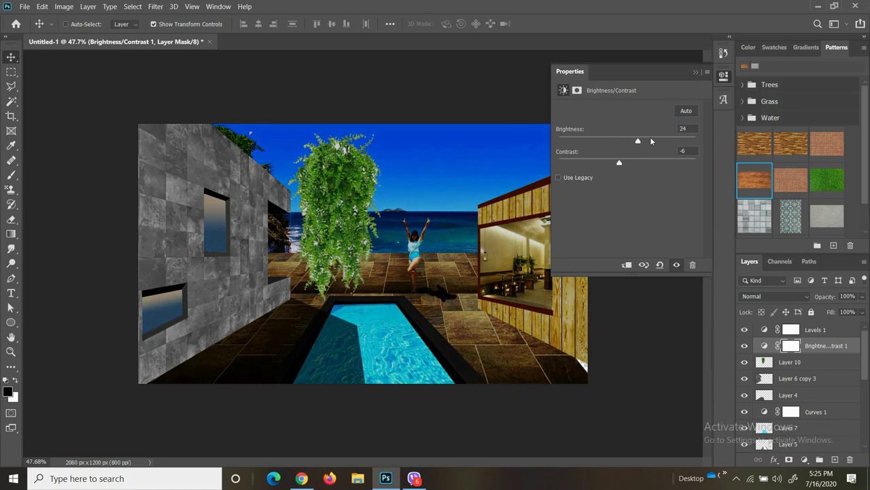
{"action": "left_click", "coordinate": [696, 71]}
- Shrink the Layer 10 fern into a narrow strip atop the stone wall
{"action": "key", "text": "ctrl+t"}
{"action": "key", "text": "Return"}
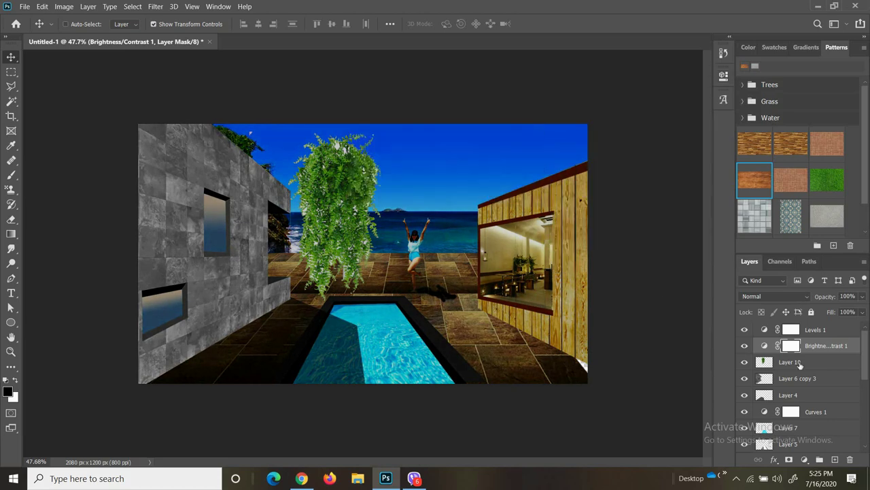
{"action": "left_click", "coordinate": [790, 362]}
{"action": "key", "text": "ctrl+t"}
{"action": "left_click_drag", "start_coordinate": [380, 130], "coordinate": [279, 238]}
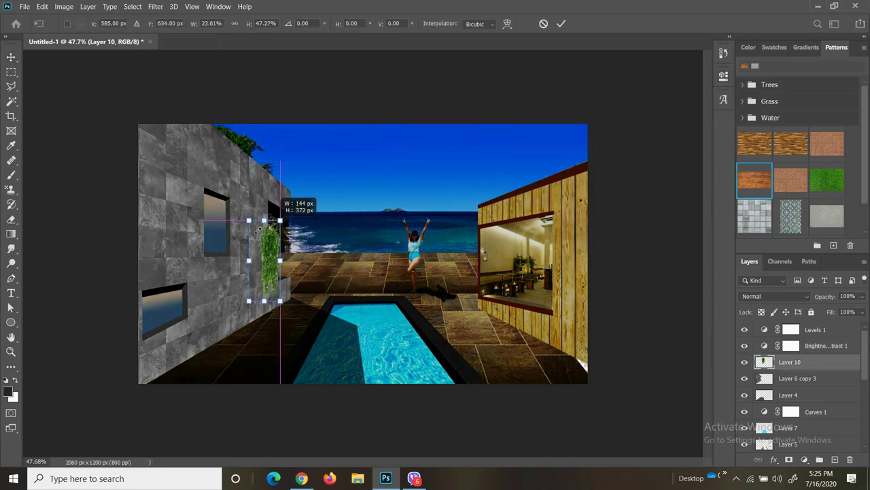
{"action": "scroll", "coordinate": [278, 238], "scroll_direction": "up", "scroll_amount": 3}
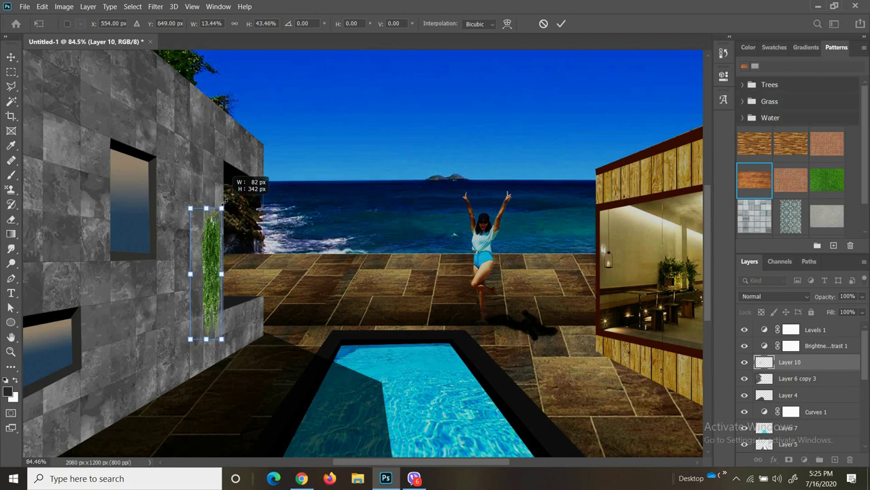
{"action": "mouse_move", "coordinate": [204, 251]}
{"action": "left_mouse_down"}
{"action": "mouse_move", "coordinate": [169, 87]}
{"action": "mouse_move", "coordinate": [150, 68]}
{"action": "left_mouse_up"}
{"action": "left_click", "coordinate": [11, 57]}
- Shorten the fern copy to about 64% height and apply the resize
{"action": "key", "text": "ctrl+t"}
{"action": "left_click_drag", "start_coordinate": [148, 148], "coordinate": [148, 123]}
{"action": "scroll", "coordinate": [303, 252], "scroll_direction": "down", "scroll_amount": 2}
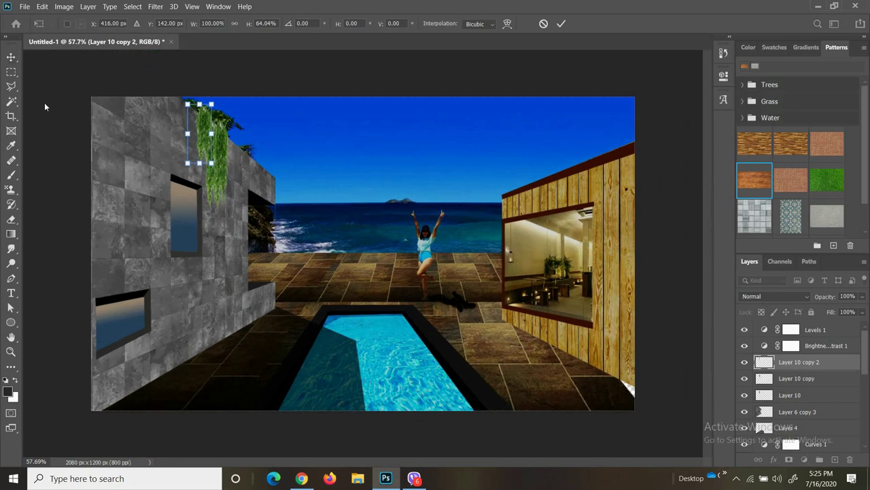
{"action": "key", "text": "Return"}
{"action": "left_click", "coordinate": [789, 395]}
{"action": "left_click", "coordinate": [788, 427]}
{"action": "scroll", "coordinate": [204, 170], "scroll_direction": "down", "scroll_amount": 3}
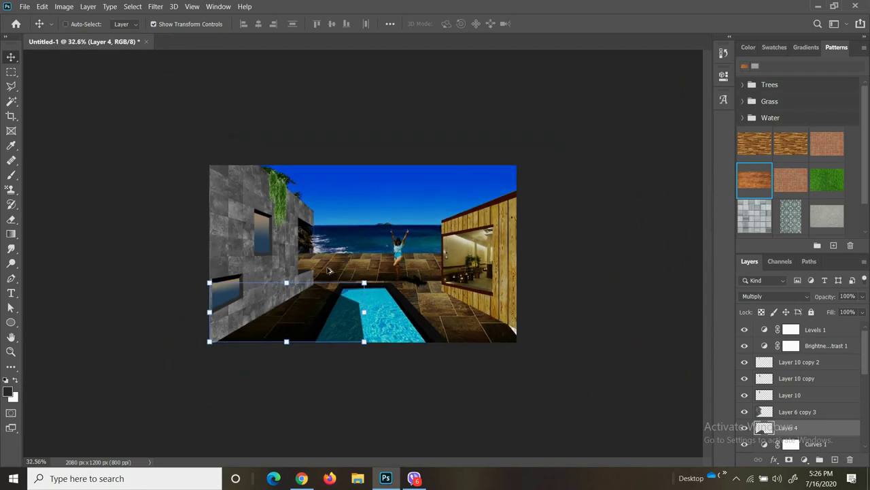
{"action": "scroll", "coordinate": [66, 63], "scroll_direction": "up", "scroll_amount": 2}
{"action": "left_click", "coordinate": [24, 6]}
{"action": "left_click", "coordinate": [38, 29]}
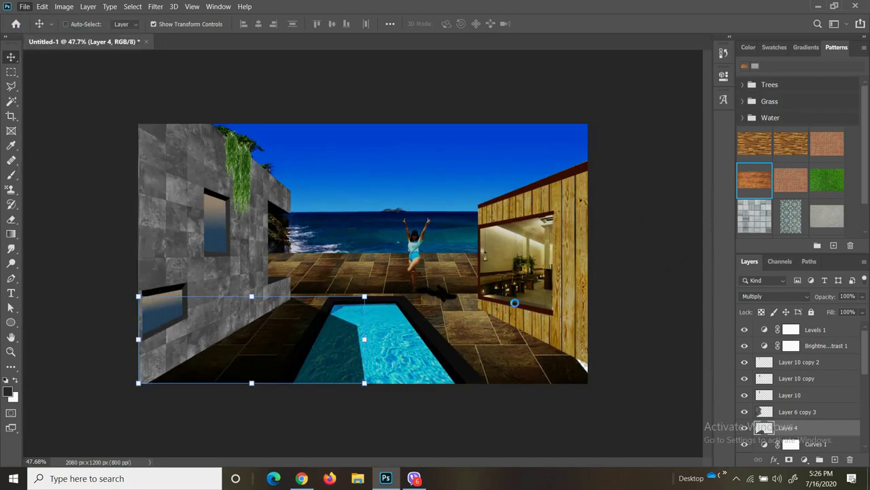
{"action": "scroll", "coordinate": [265, 136], "scroll_direction": "down", "scroll_amount": 2}
{"action": "scroll", "coordinate": [265, 136], "scroll_direction": "down", "scroll_amount": 3}
{"action": "left_click", "coordinate": [388, 75]}
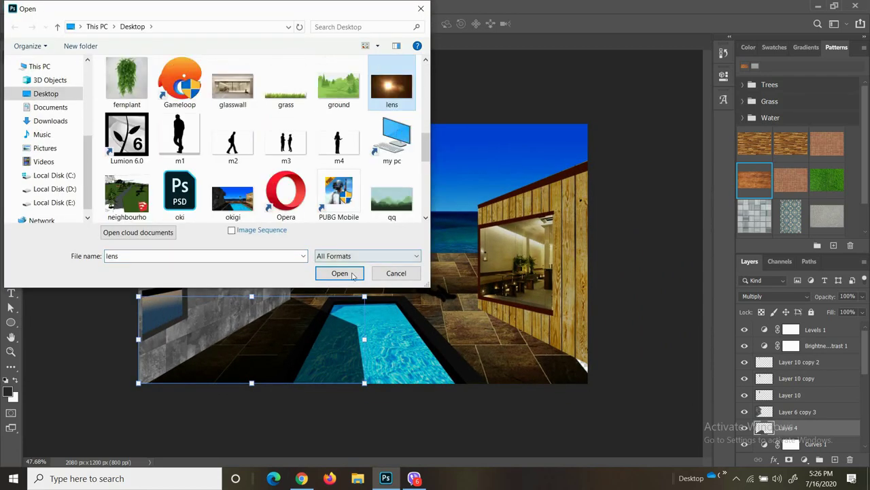
{"action": "left_click", "coordinate": [339, 272]}
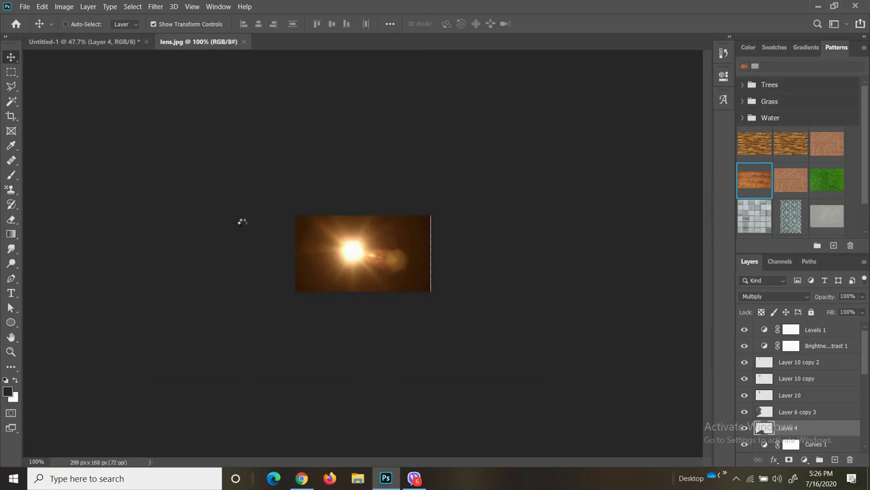
{"action": "key", "text": "ctrl+plus"}
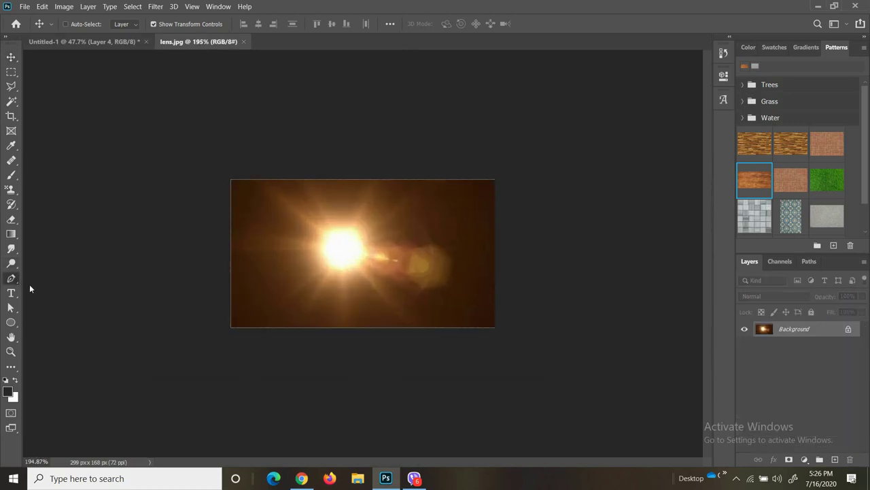
{"action": "left_click", "coordinate": [11, 280]}
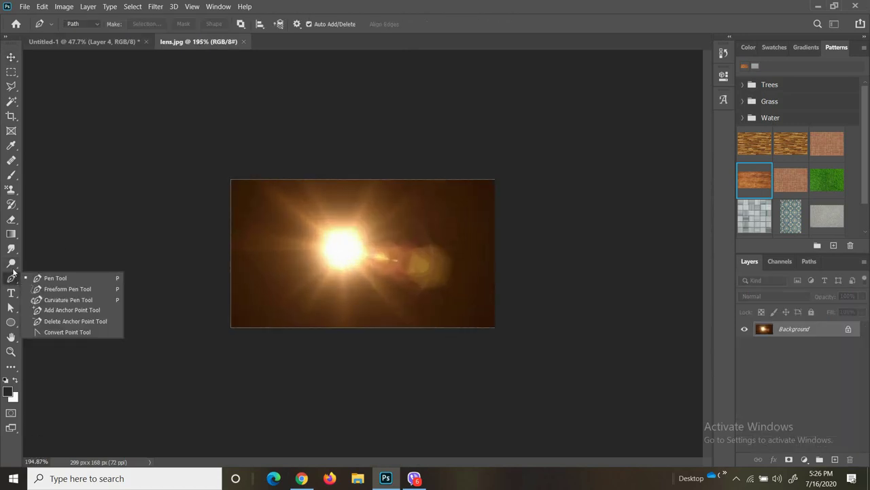
{"action": "left_click", "coordinate": [328, 233]}
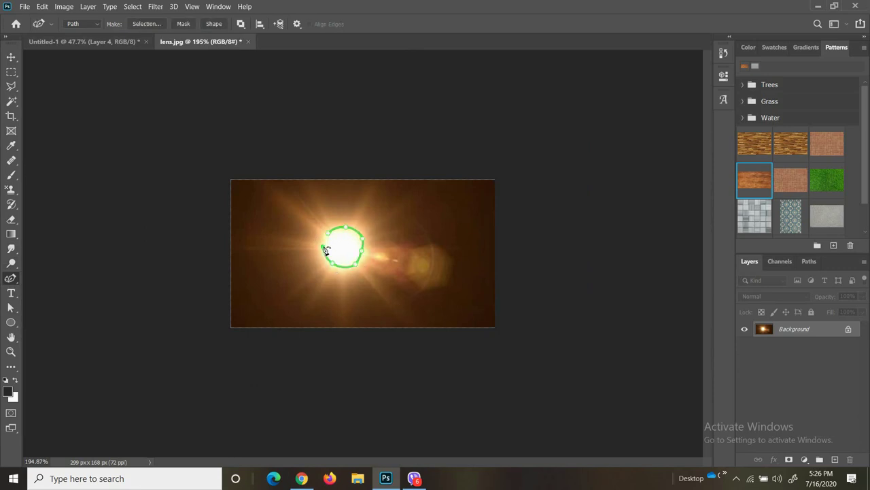
{"action": "key", "text": "Escape"}
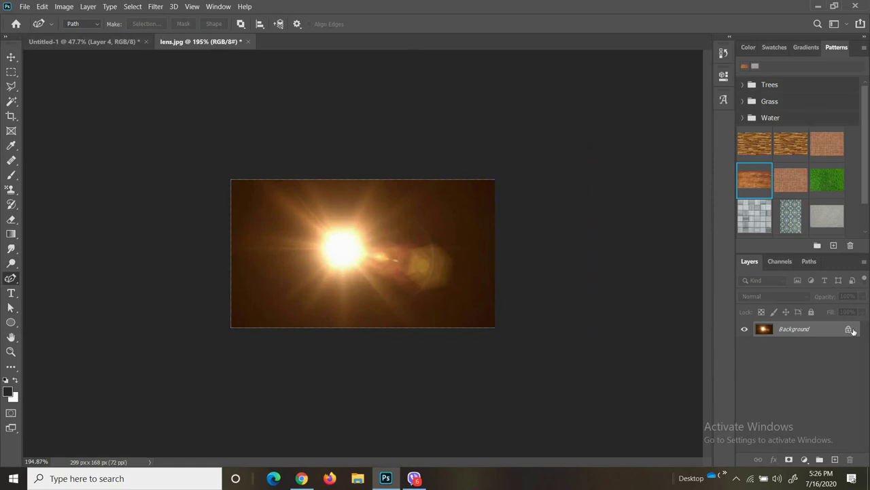
{"action": "left_click", "coordinate": [850, 329]}
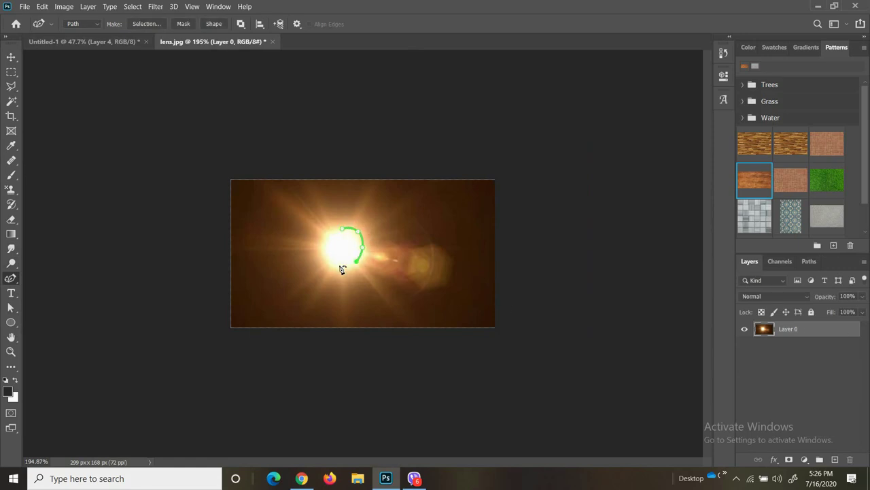
{"action": "key", "text": "Escape"}
{"action": "key", "text": "ctrl+z"}
{"action": "key", "text": "Escape"}
{"action": "left_click_drag", "start_coordinate": [229, 38], "coordinate": [513, 97]}
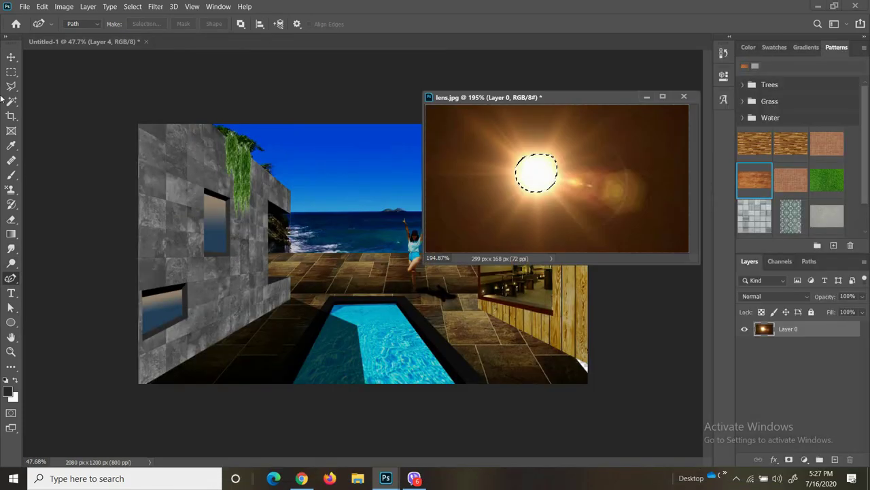
{"action": "key", "text": "v"}
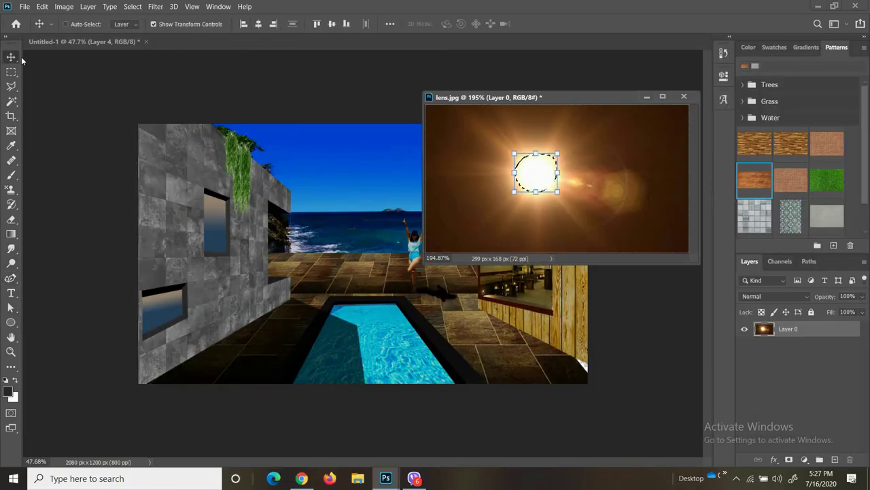
{"action": "left_click_drag", "start_coordinate": [513, 176], "coordinate": [357, 154]}
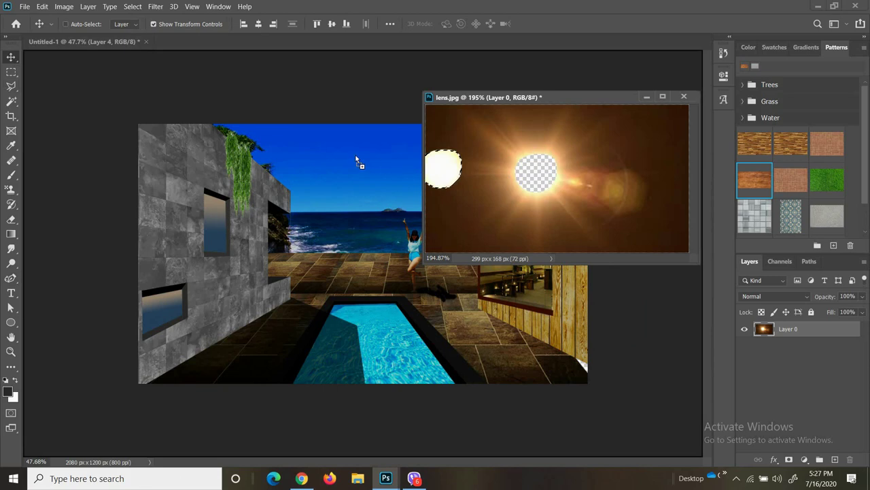
{"action": "left_click", "coordinate": [683, 98]}
{"action": "left_click", "coordinate": [454, 188]}
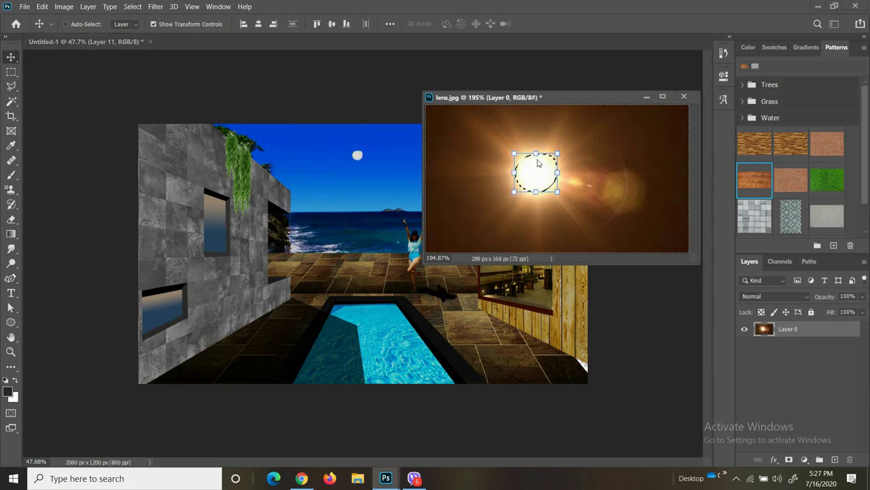
{"action": "key", "text": "ctrl+z"}
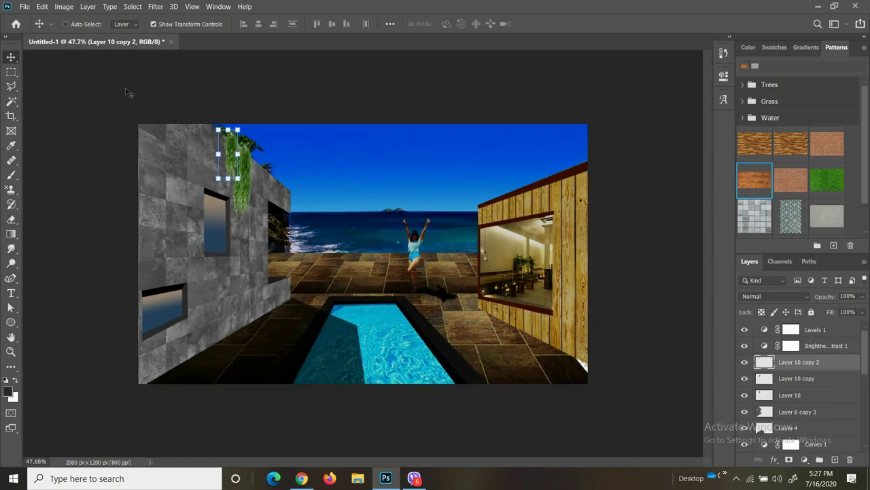
- Select bottom Layer 0 and open the layer menu to choose Flatten Image
{"action": "scroll", "coordinate": [209, 305], "scroll_direction": "down", "scroll_amount": 2}
{"action": "scroll", "coordinate": [796, 395], "scroll_direction": "down", "scroll_amount": 5}
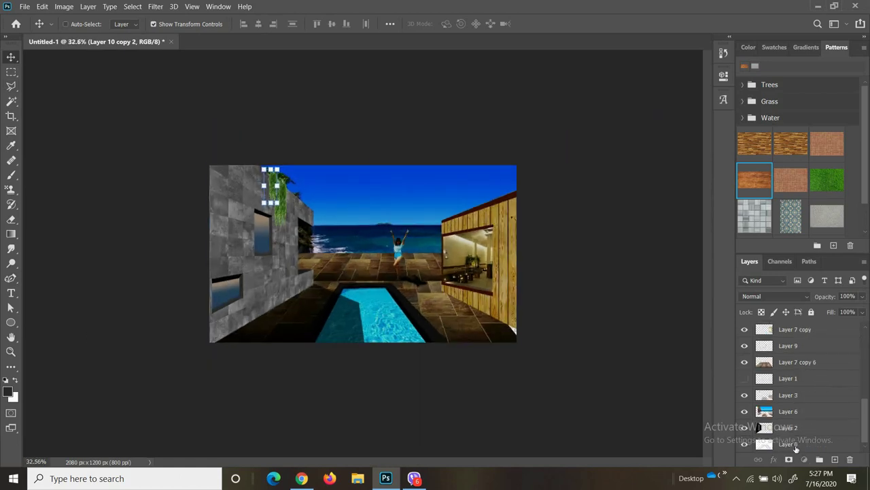
{"action": "left_click", "coordinate": [788, 444]}
{"action": "right_click", "coordinate": [779, 445]}
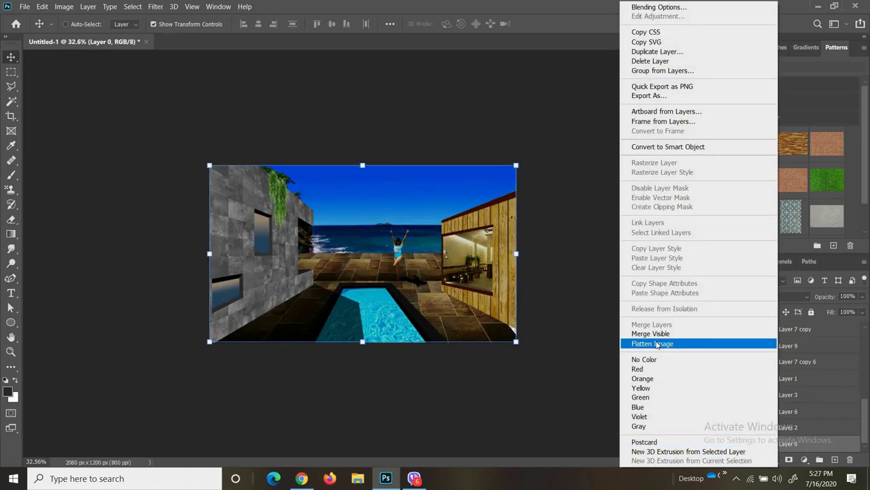